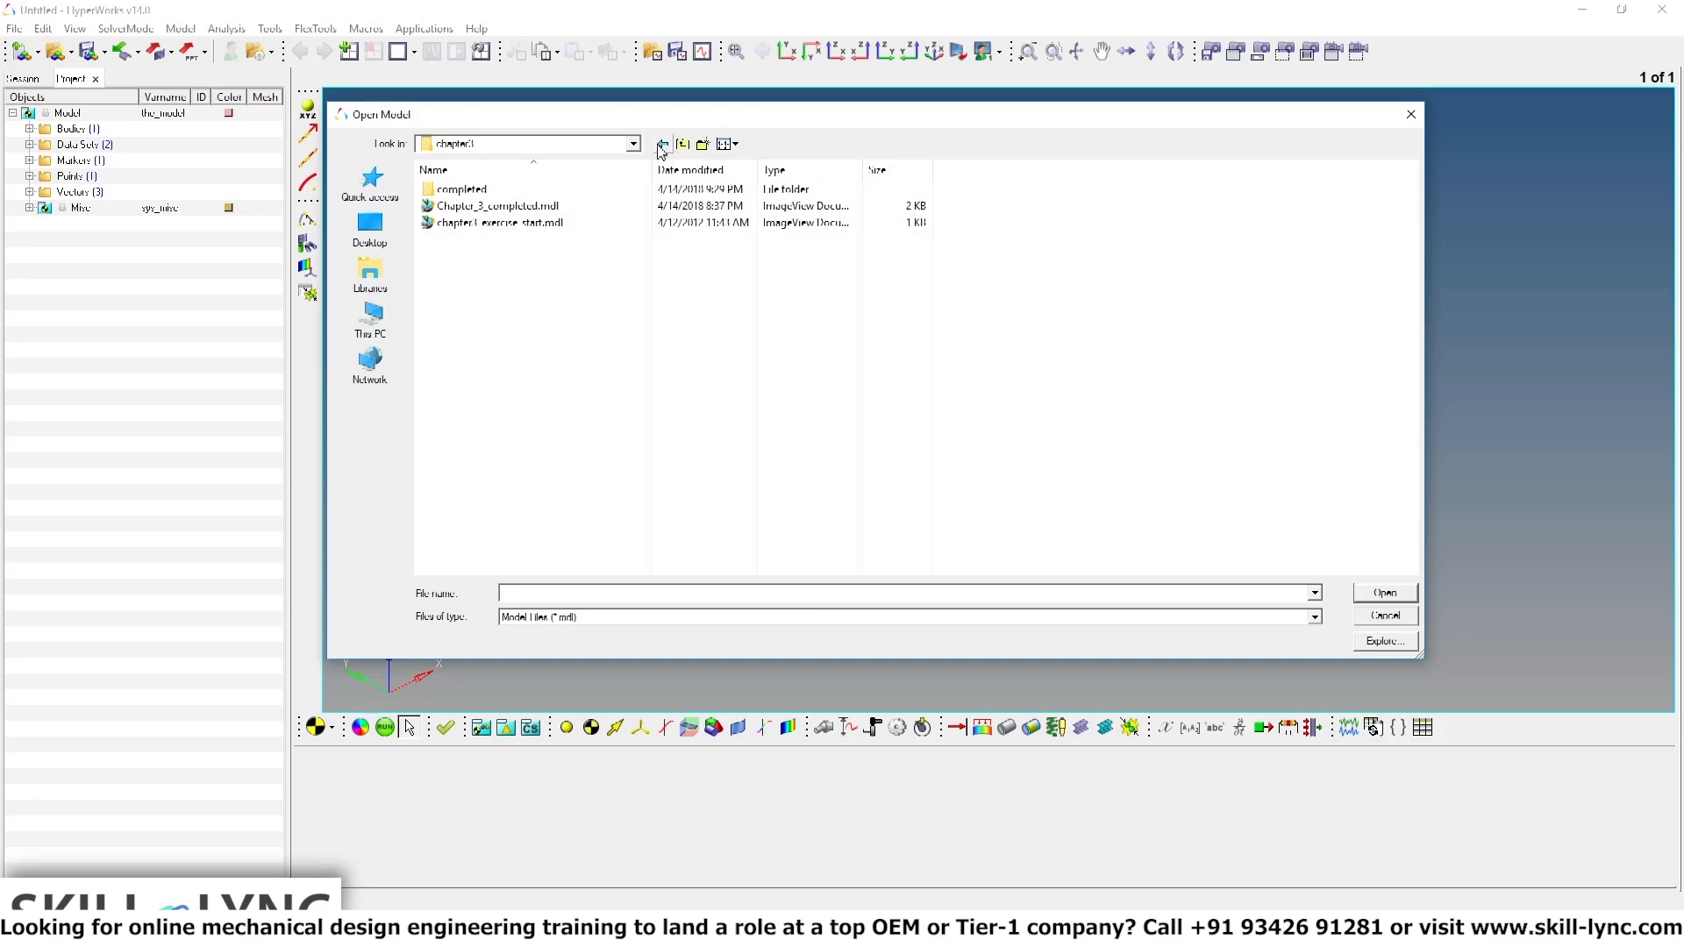
Open the model chapter4_exercise_start.mdl from the chapter4 folder
click(662, 143)
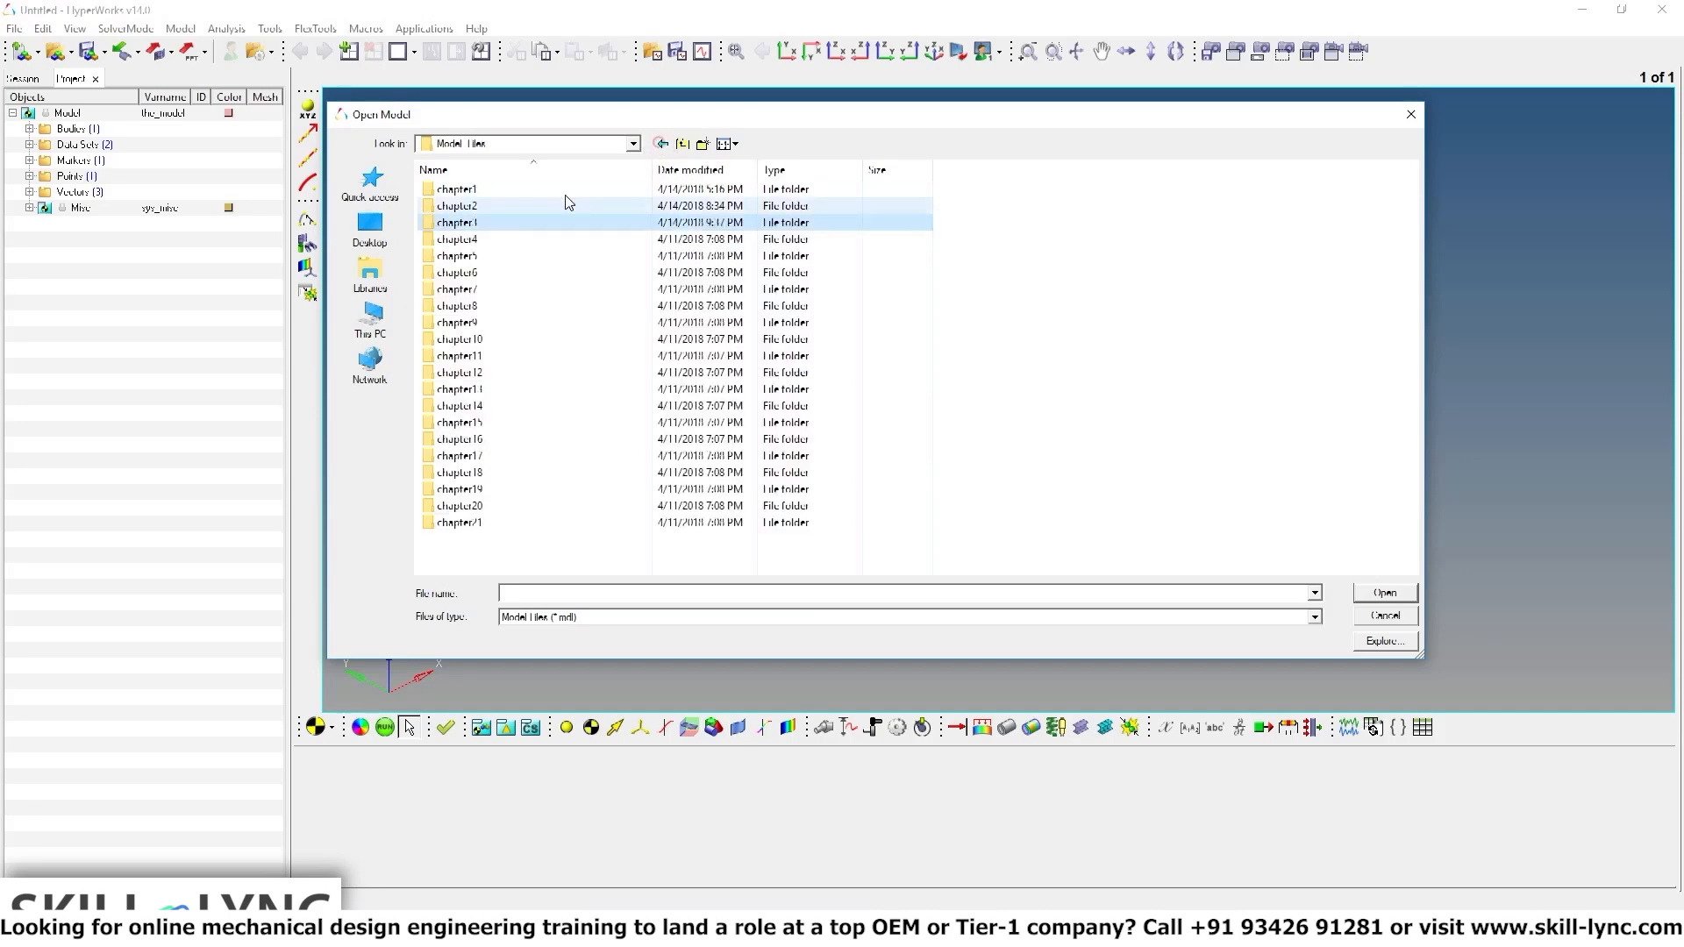
double_click(481, 238)
click(489, 207)
double_click(489, 207)
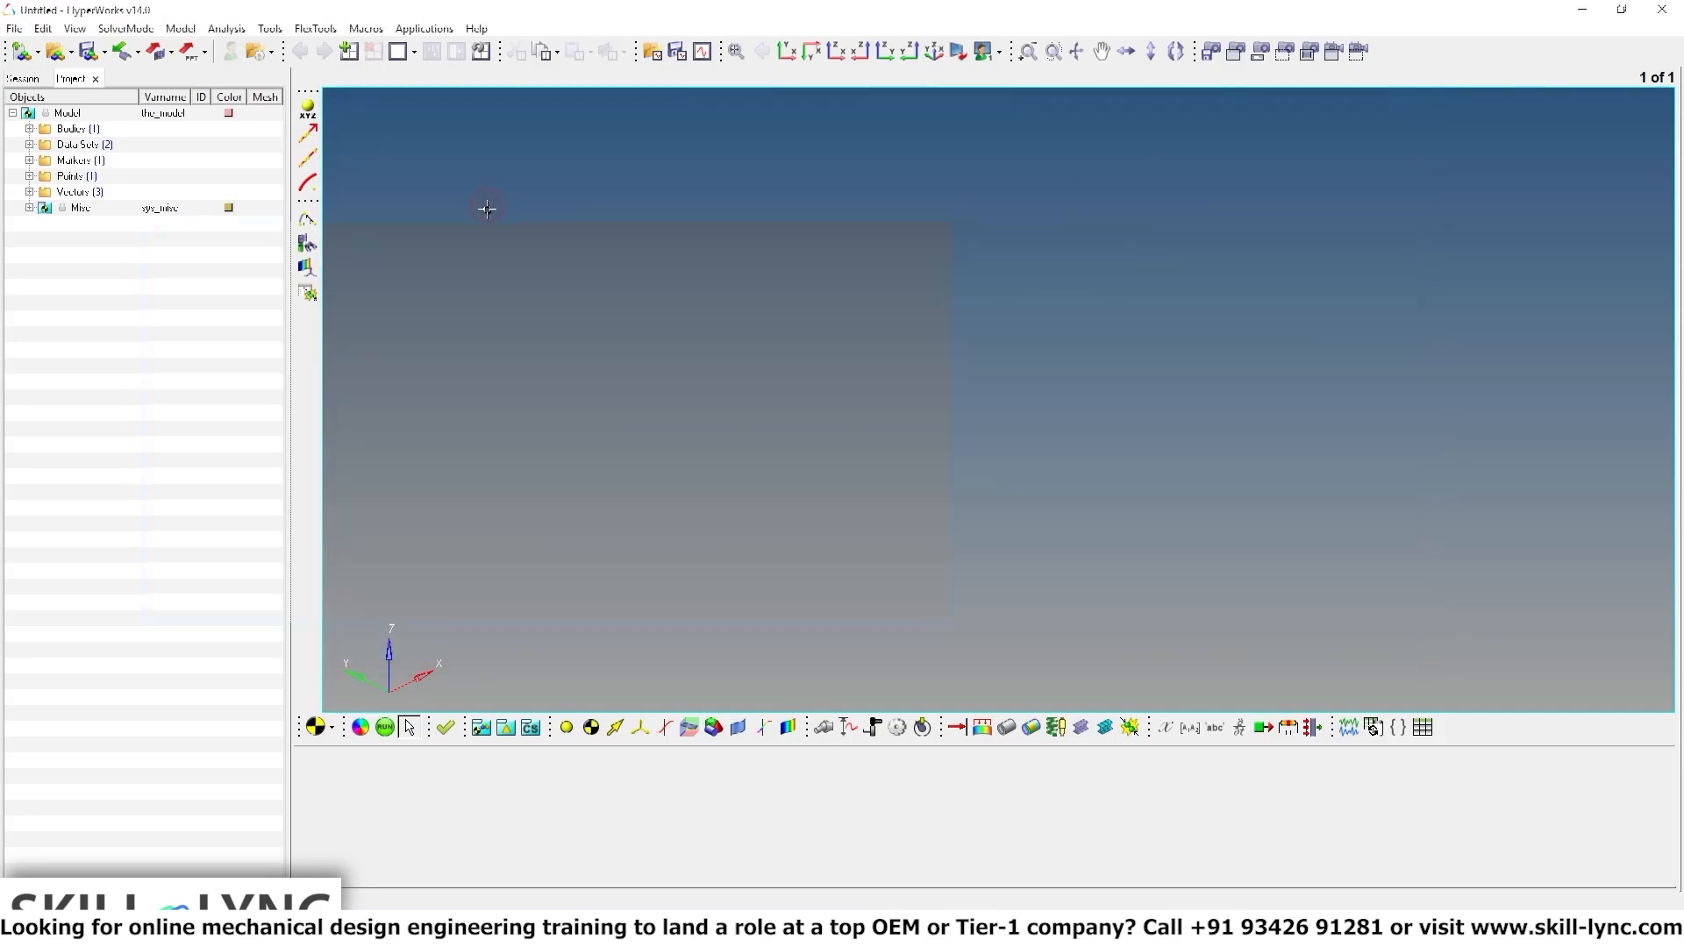
Enable the Free body's initial translational velocity Vz and set it to 1000
ctrl+right_drag(1068, 512, 1052, 459)
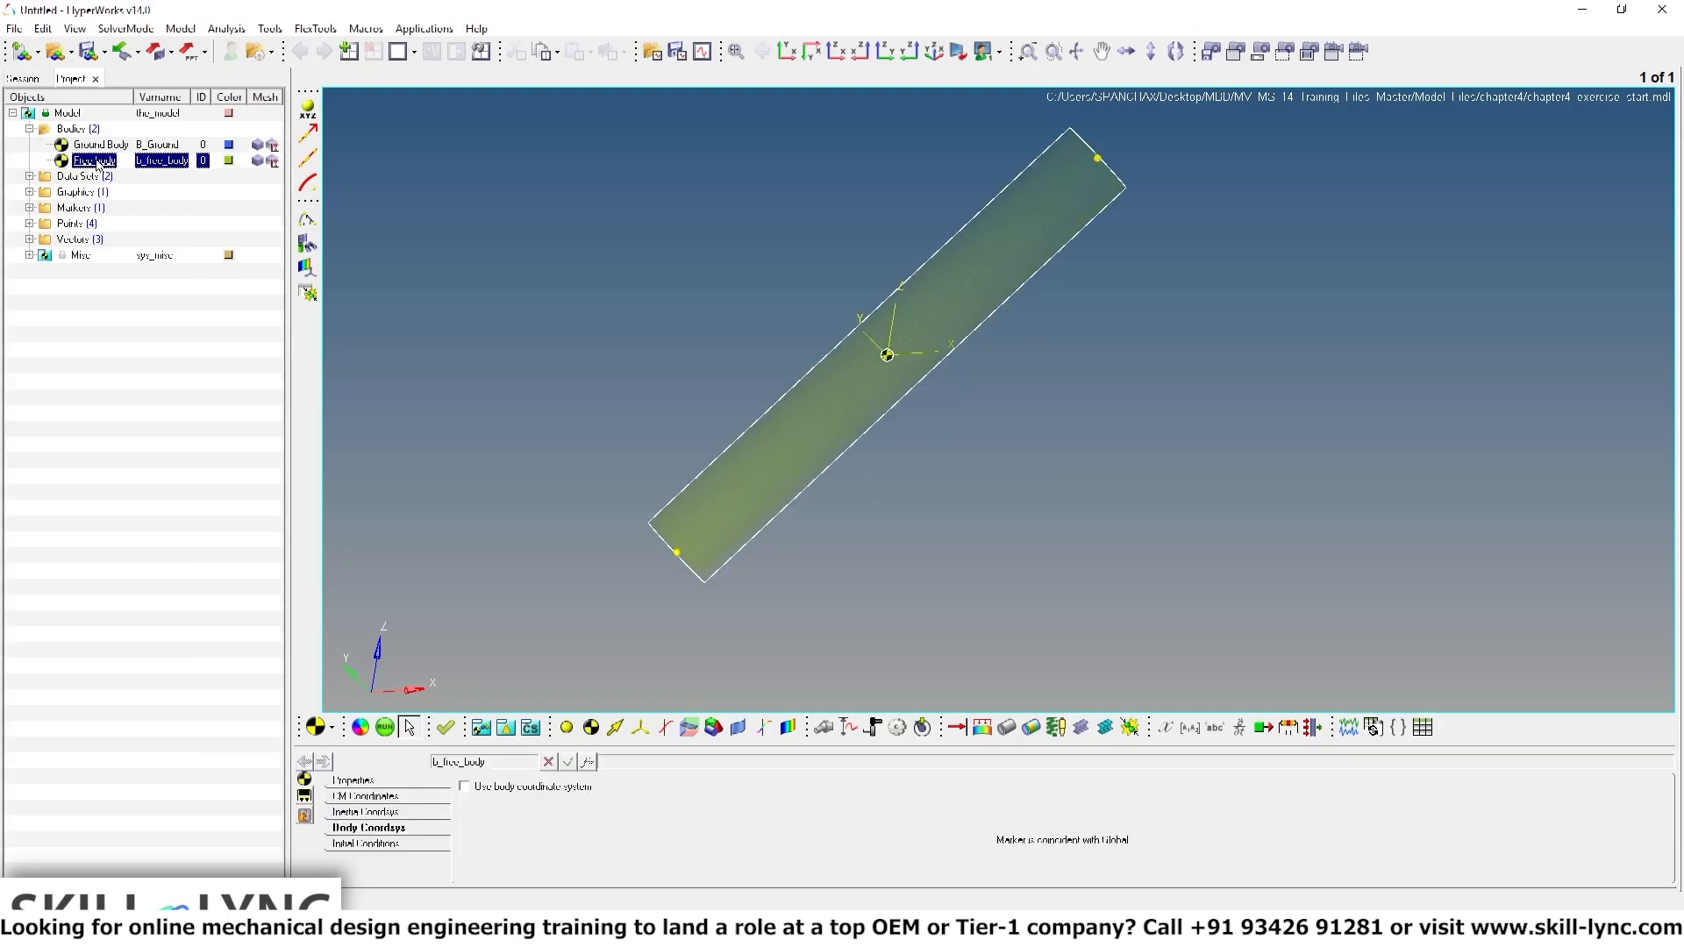
click(366, 843)
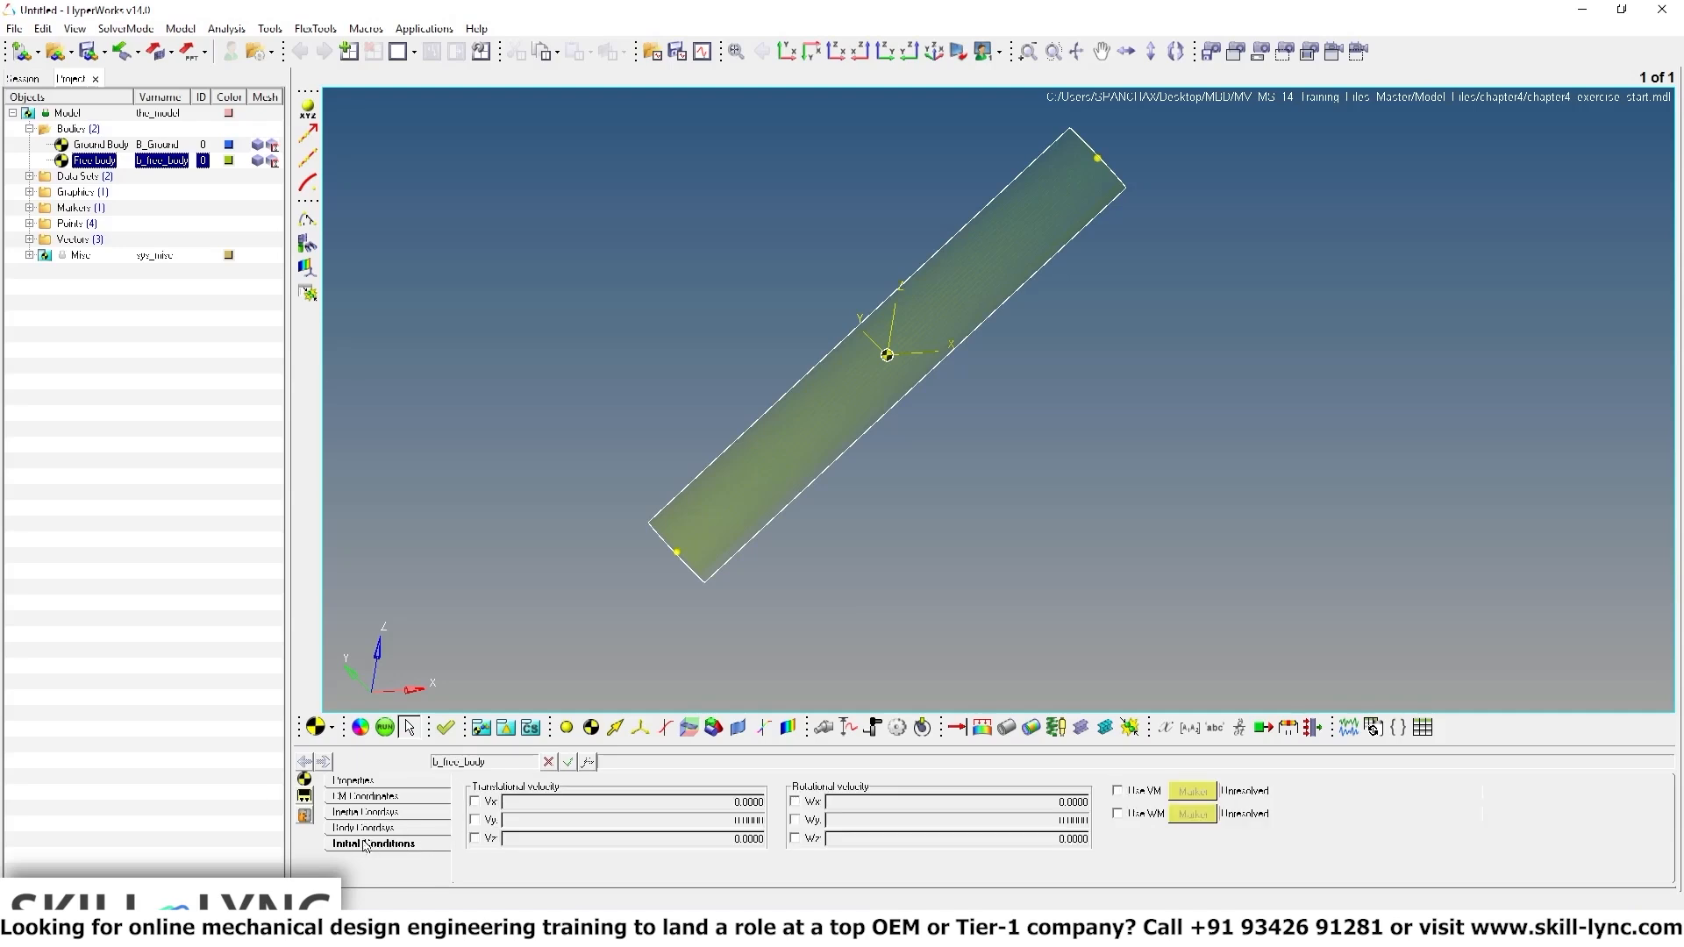
click(476, 839)
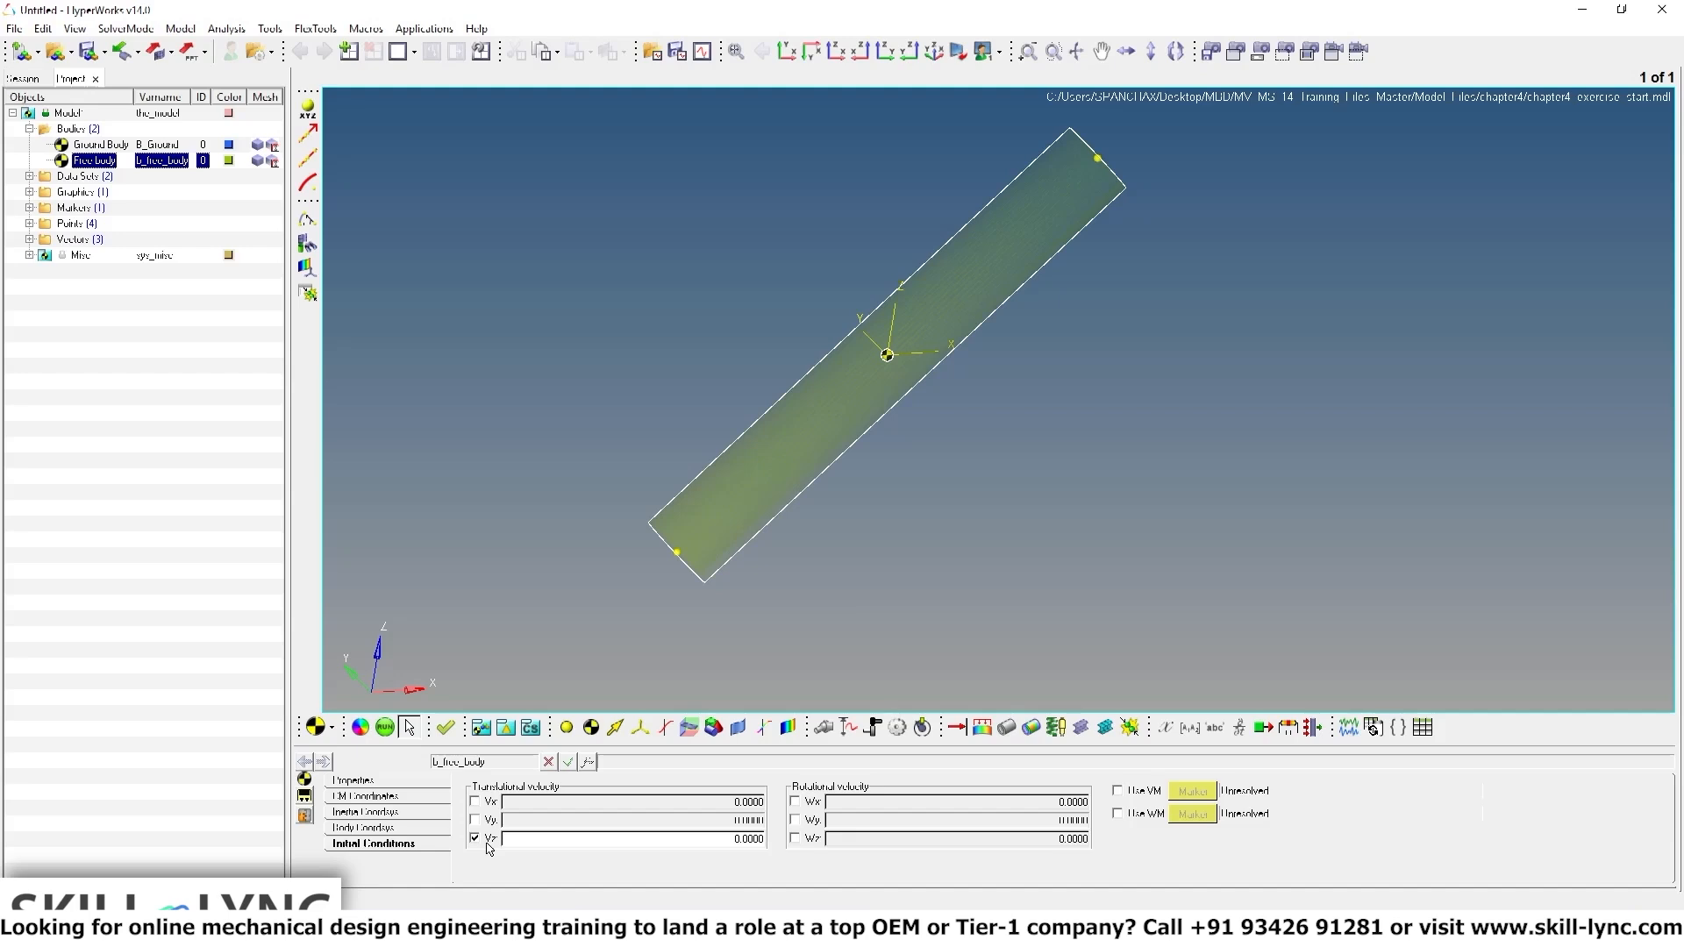
click(649, 839)
key(BackSpace)
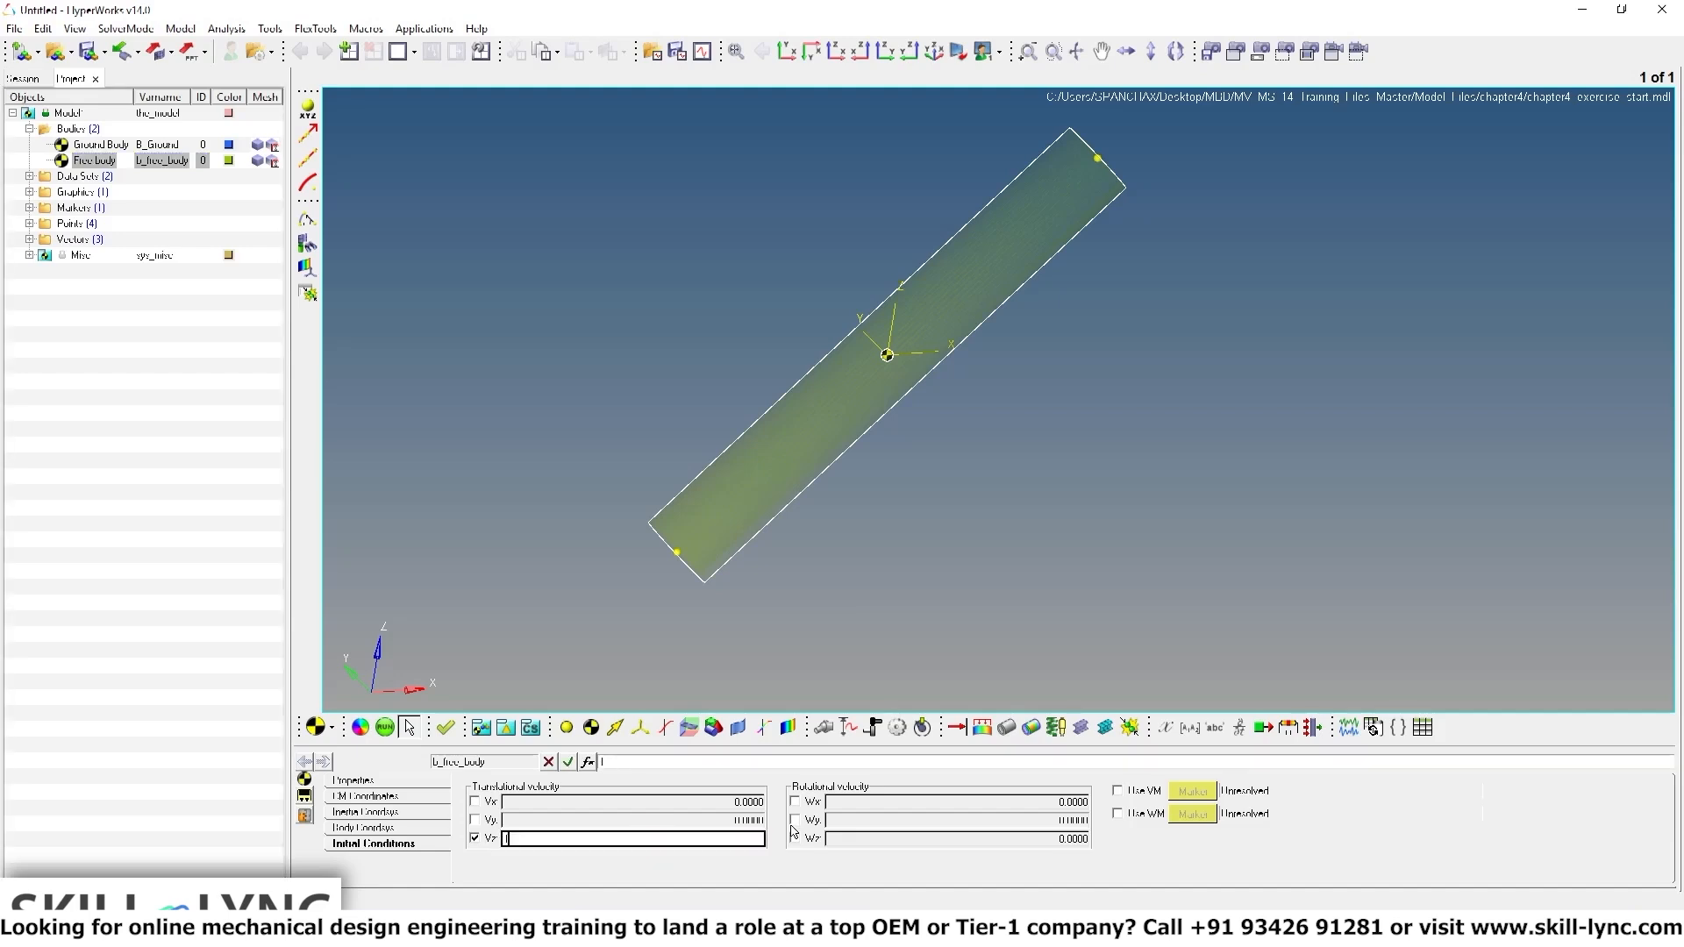
text(1000)
key(Return)
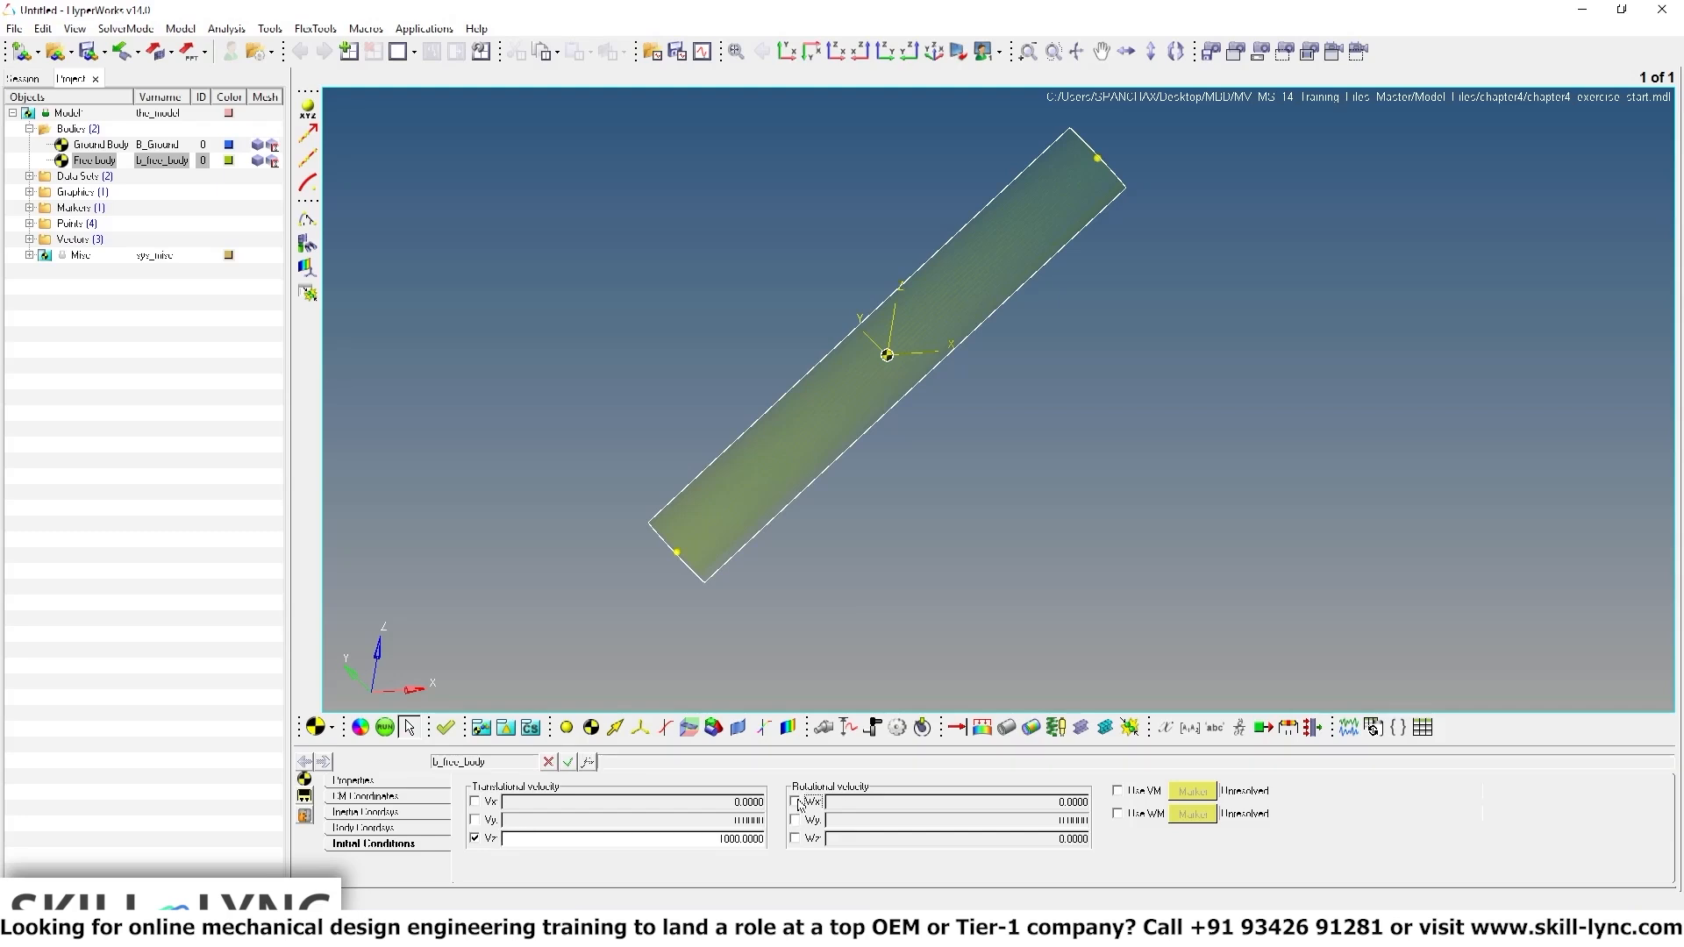
Add an output to the model and define it as the Entity displacement of the Free body
ctrl+right_drag(834, 650, 833, 616)
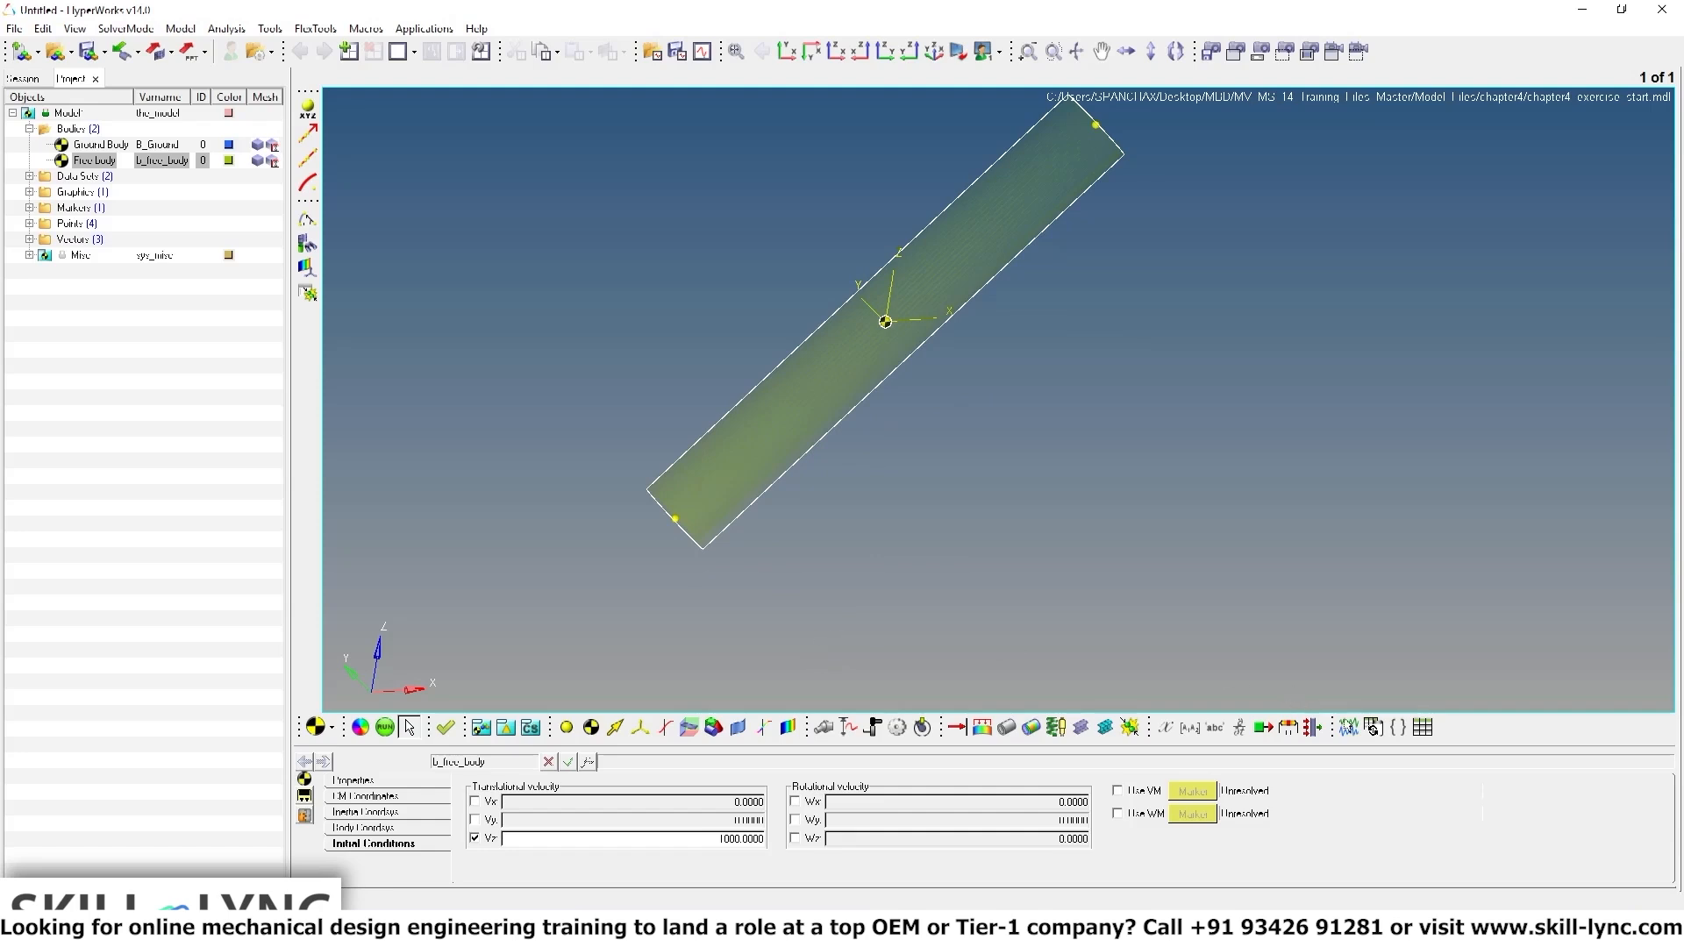
mouse_move(1351, 729)
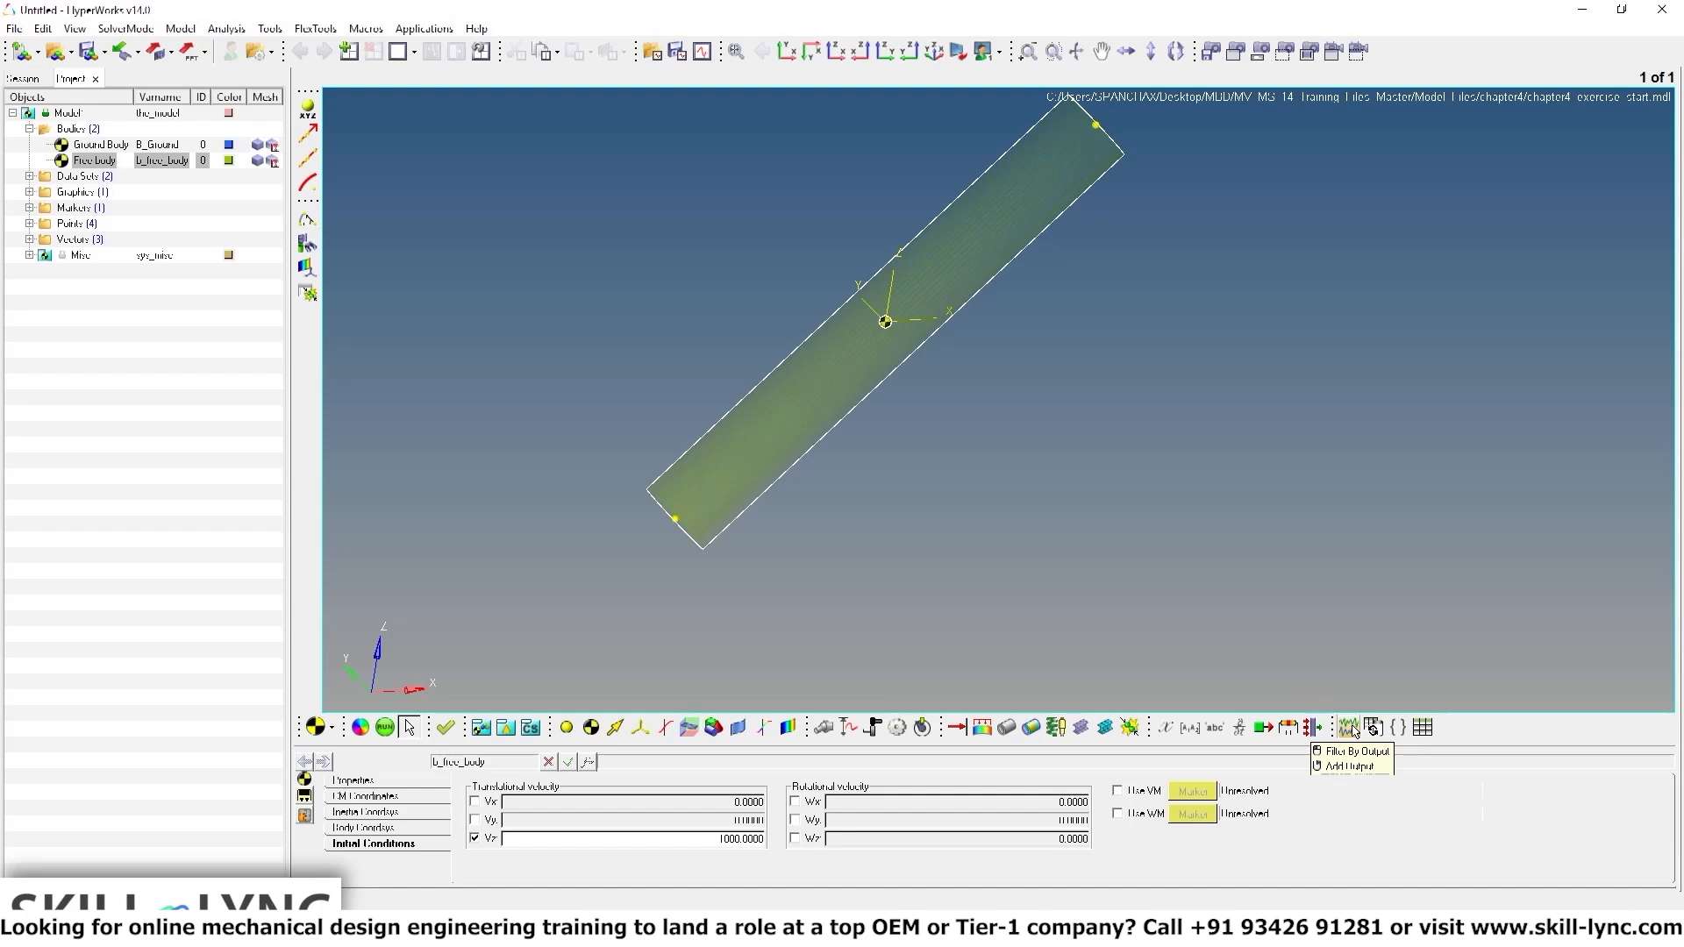
click(1353, 729)
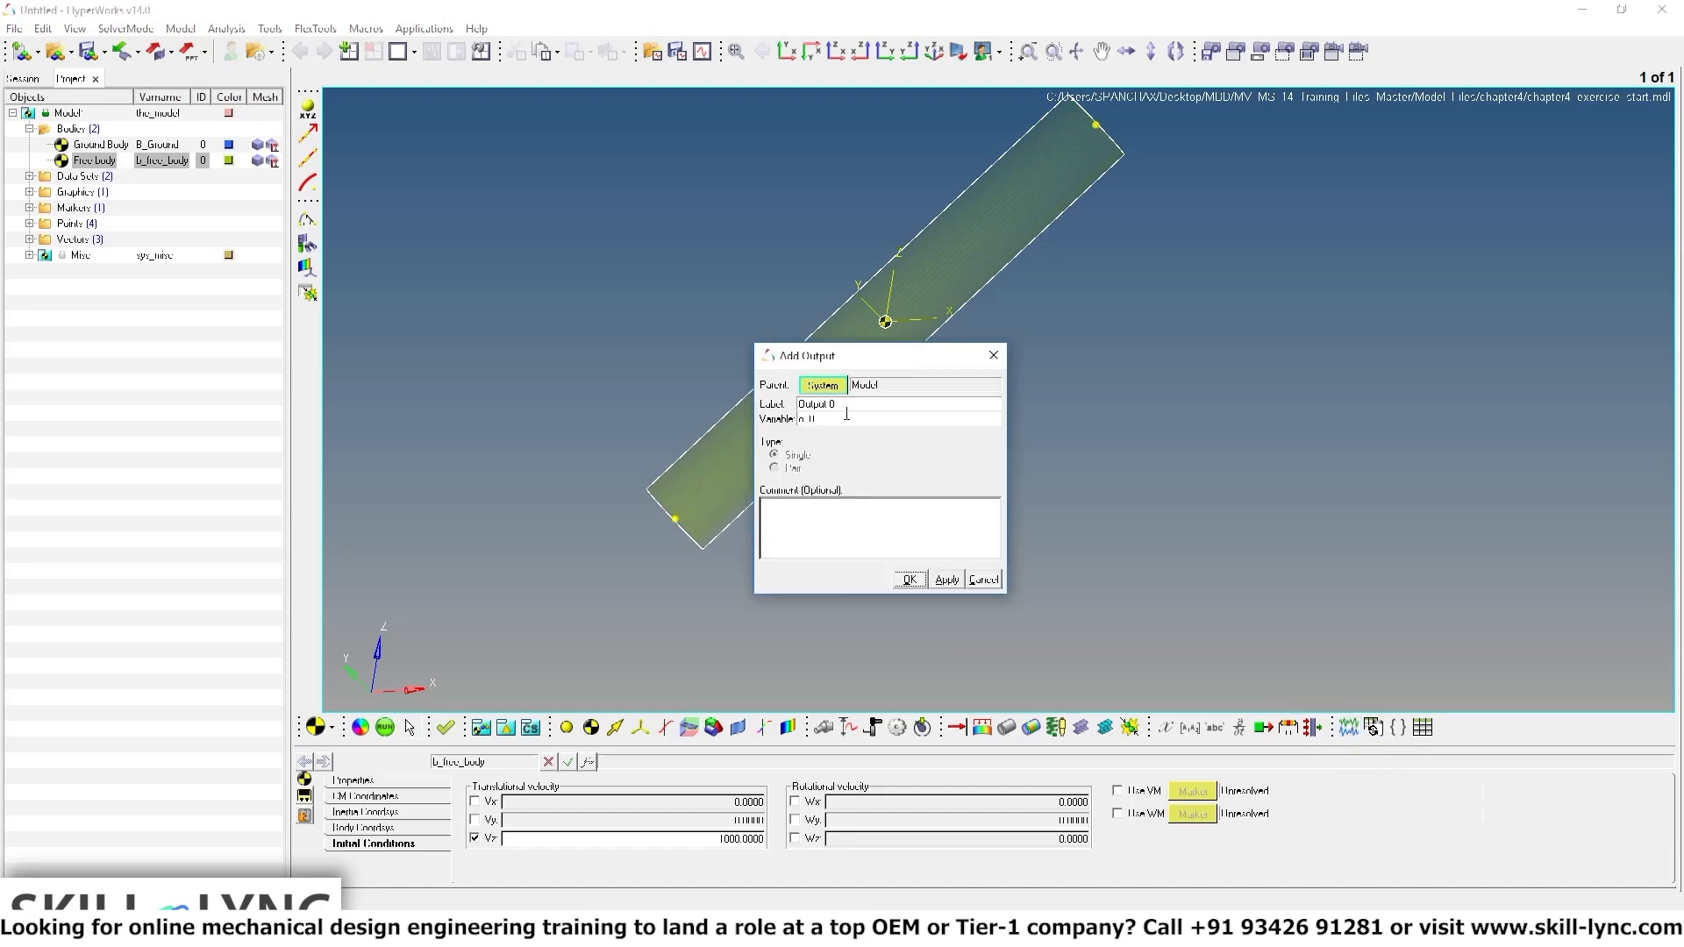
click(912, 583)
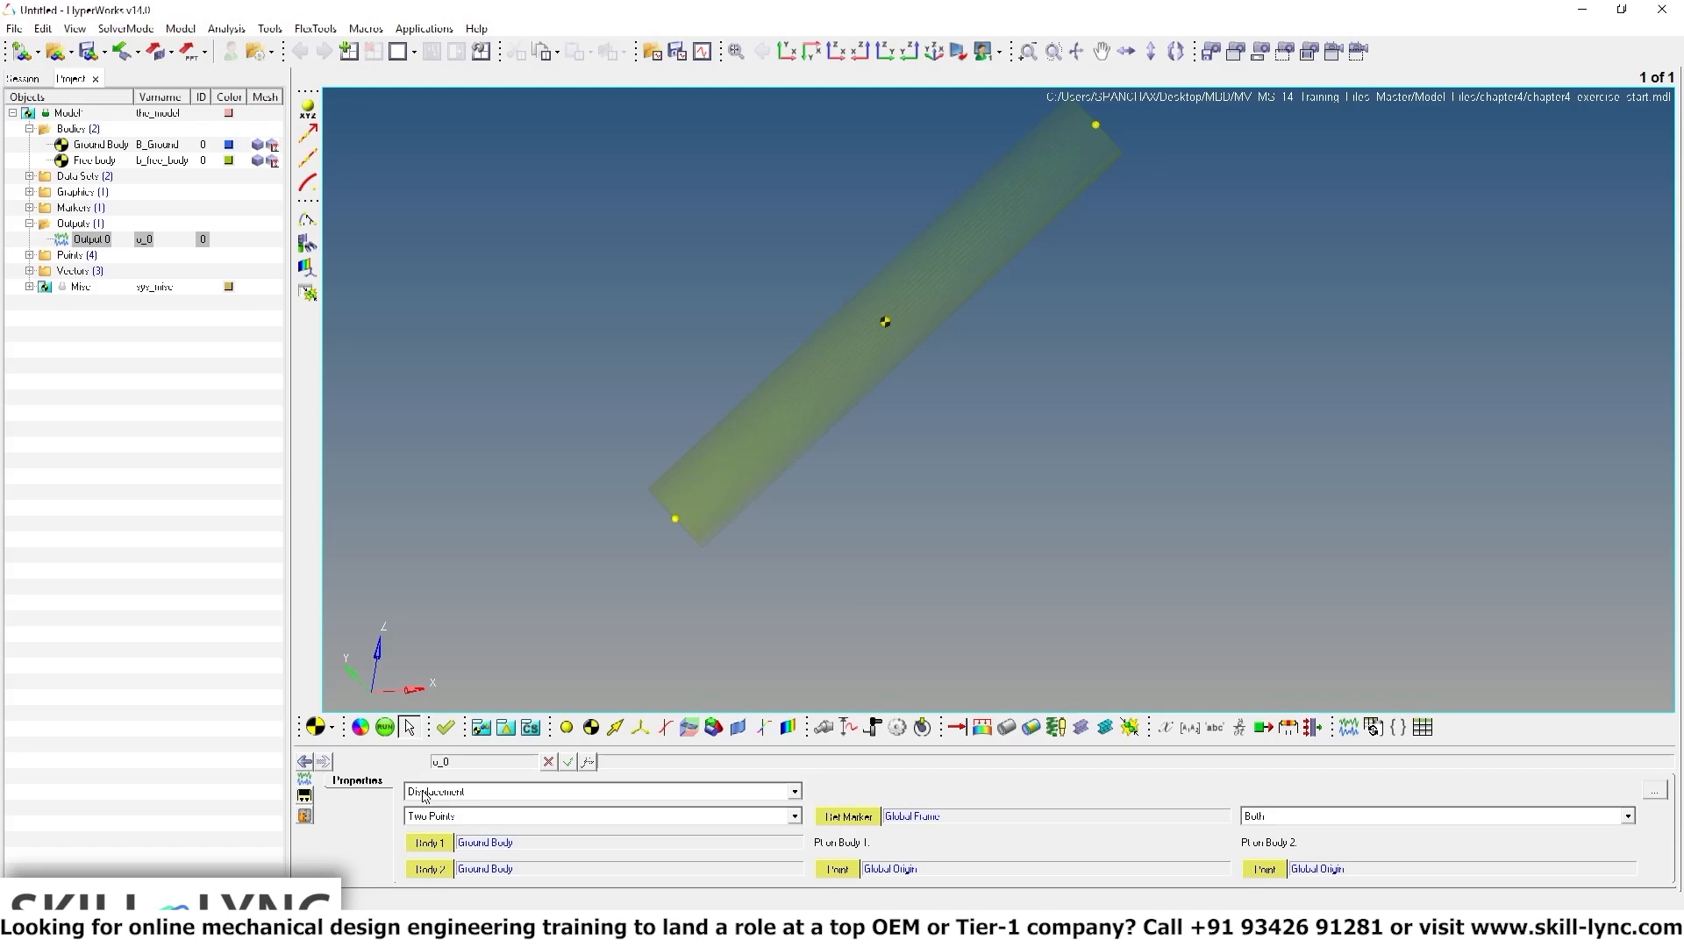
click(462, 818)
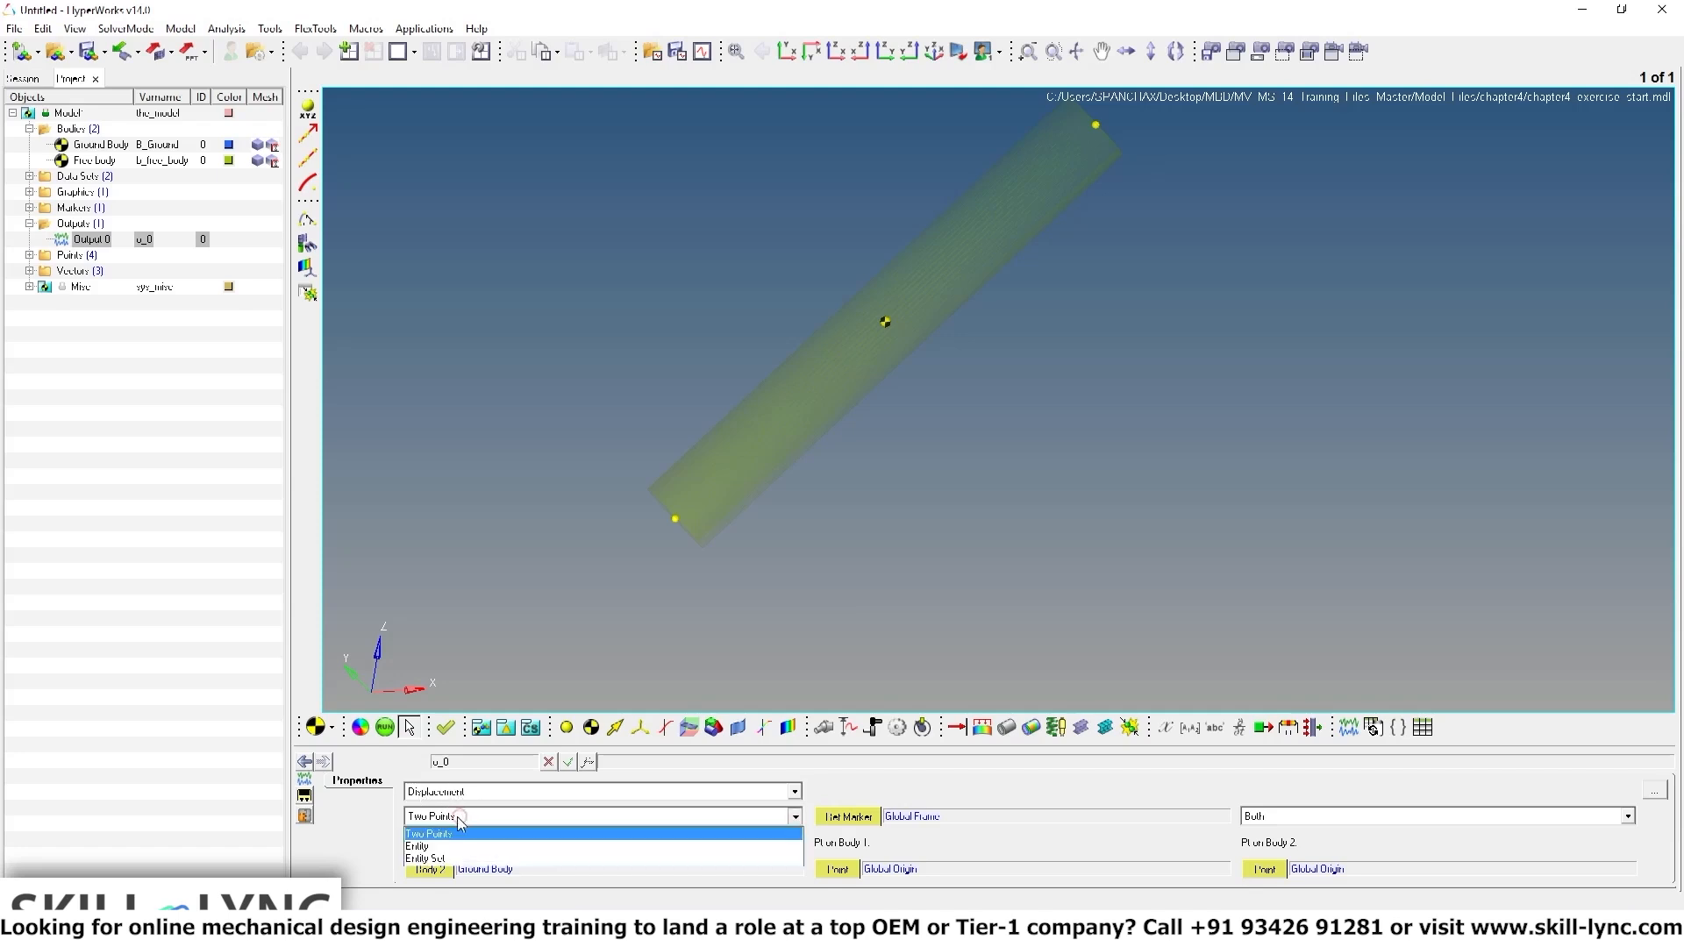
click(438, 847)
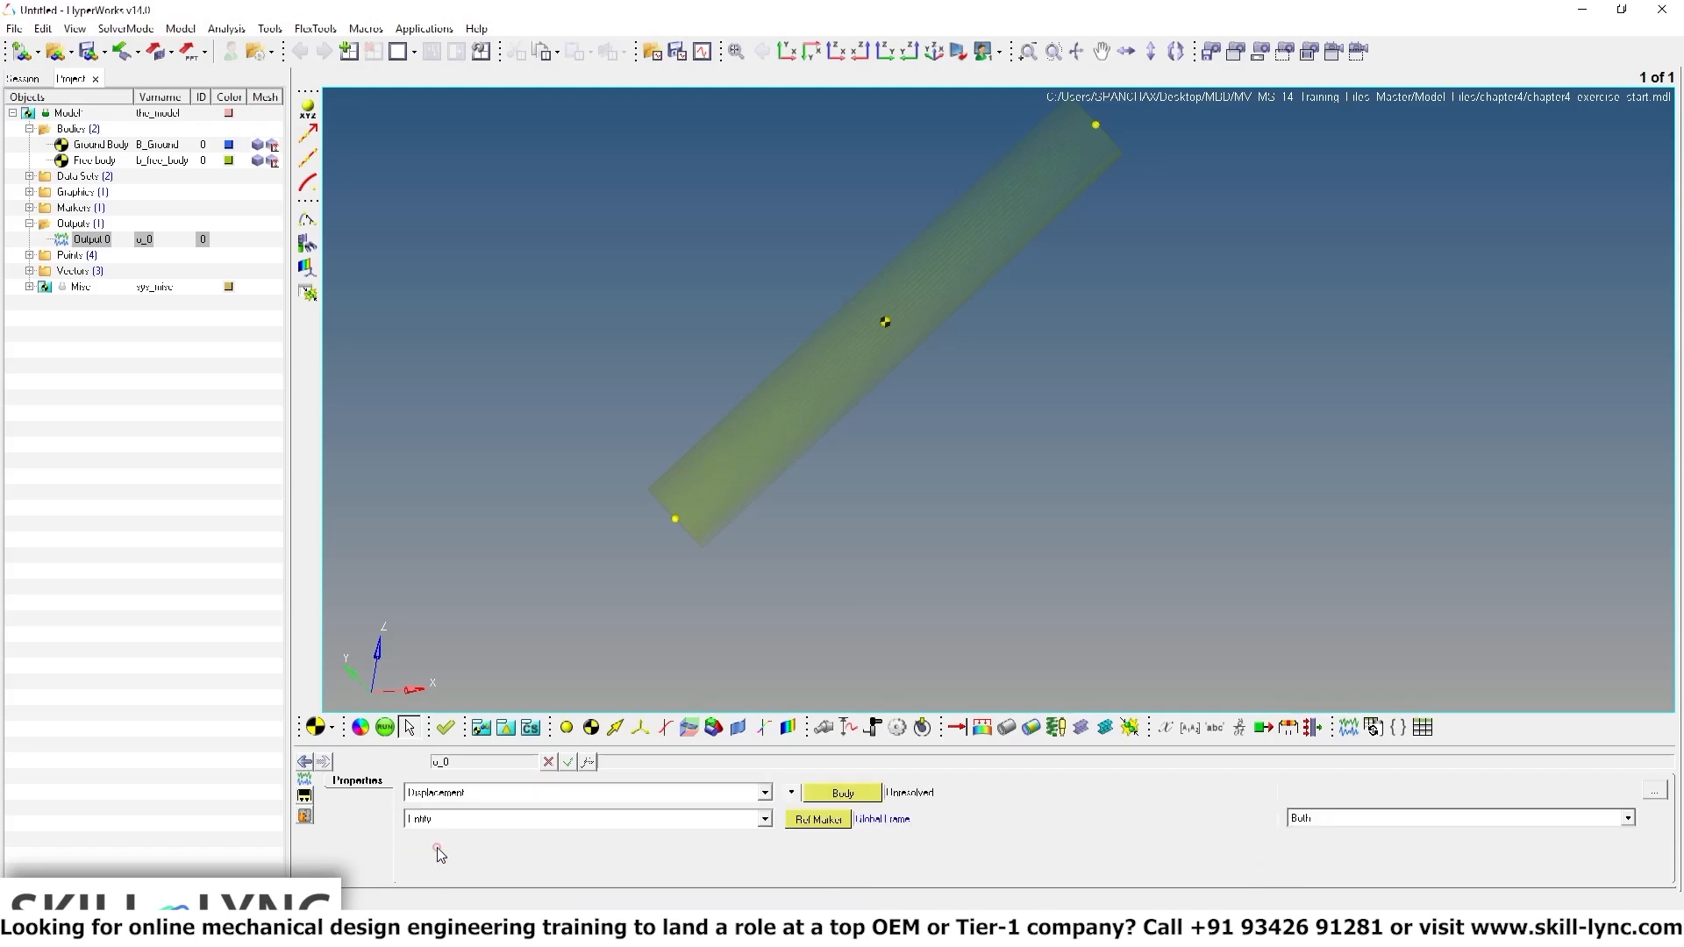
double_click(855, 794)
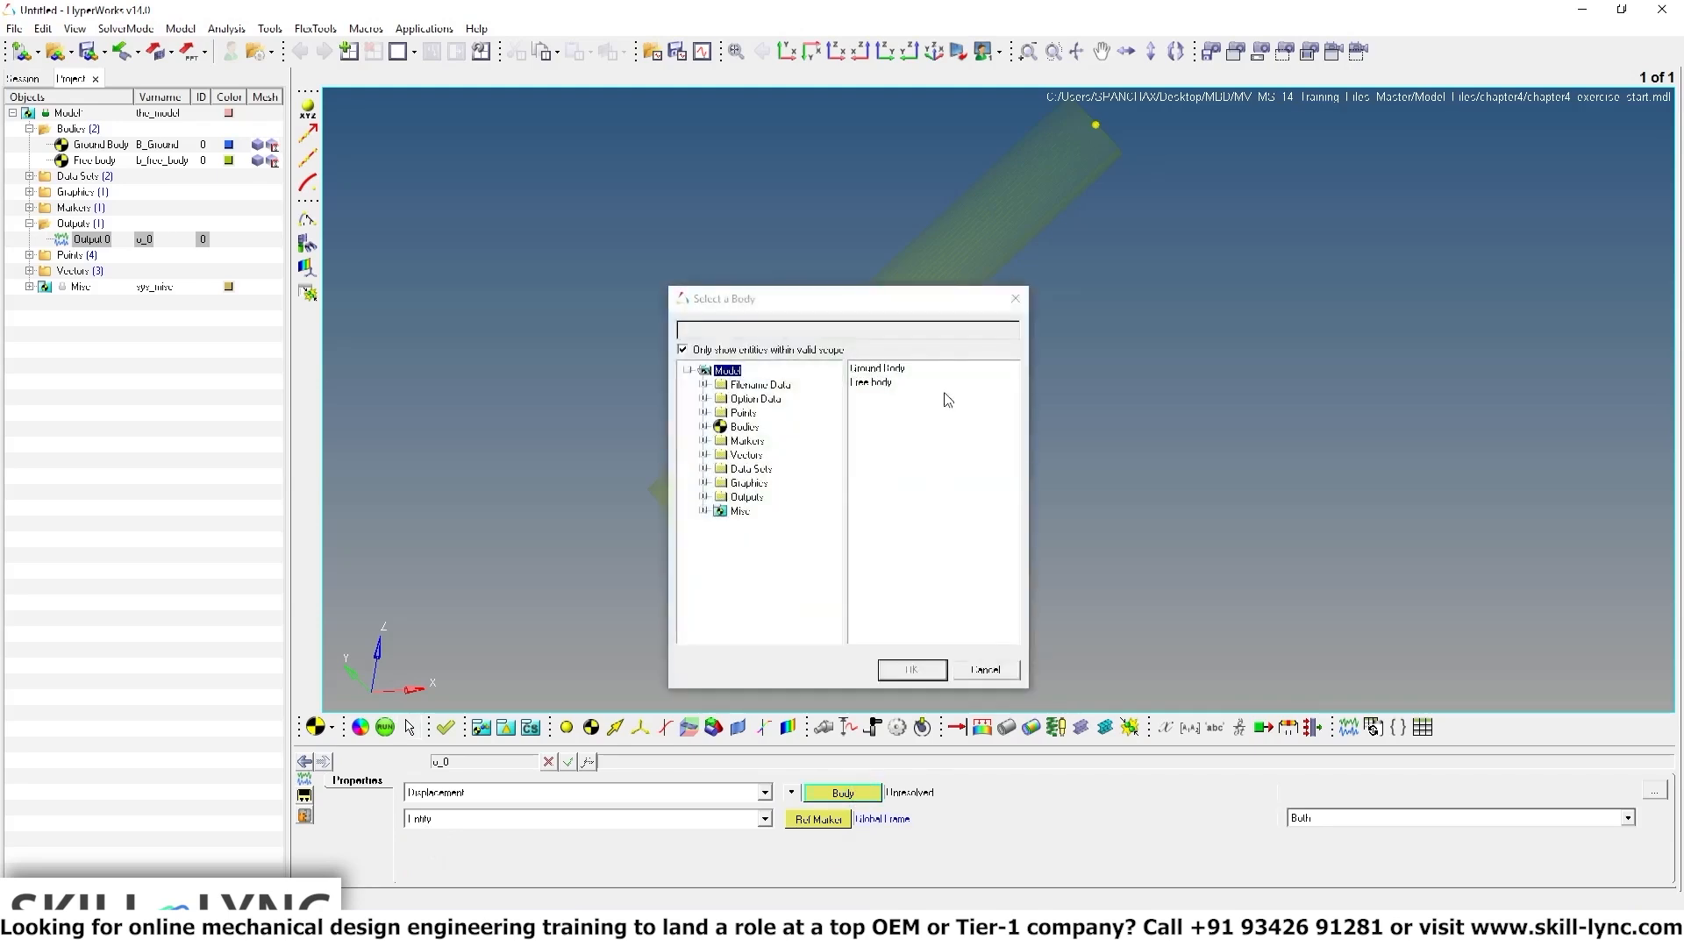
click(874, 384)
click(910, 669)
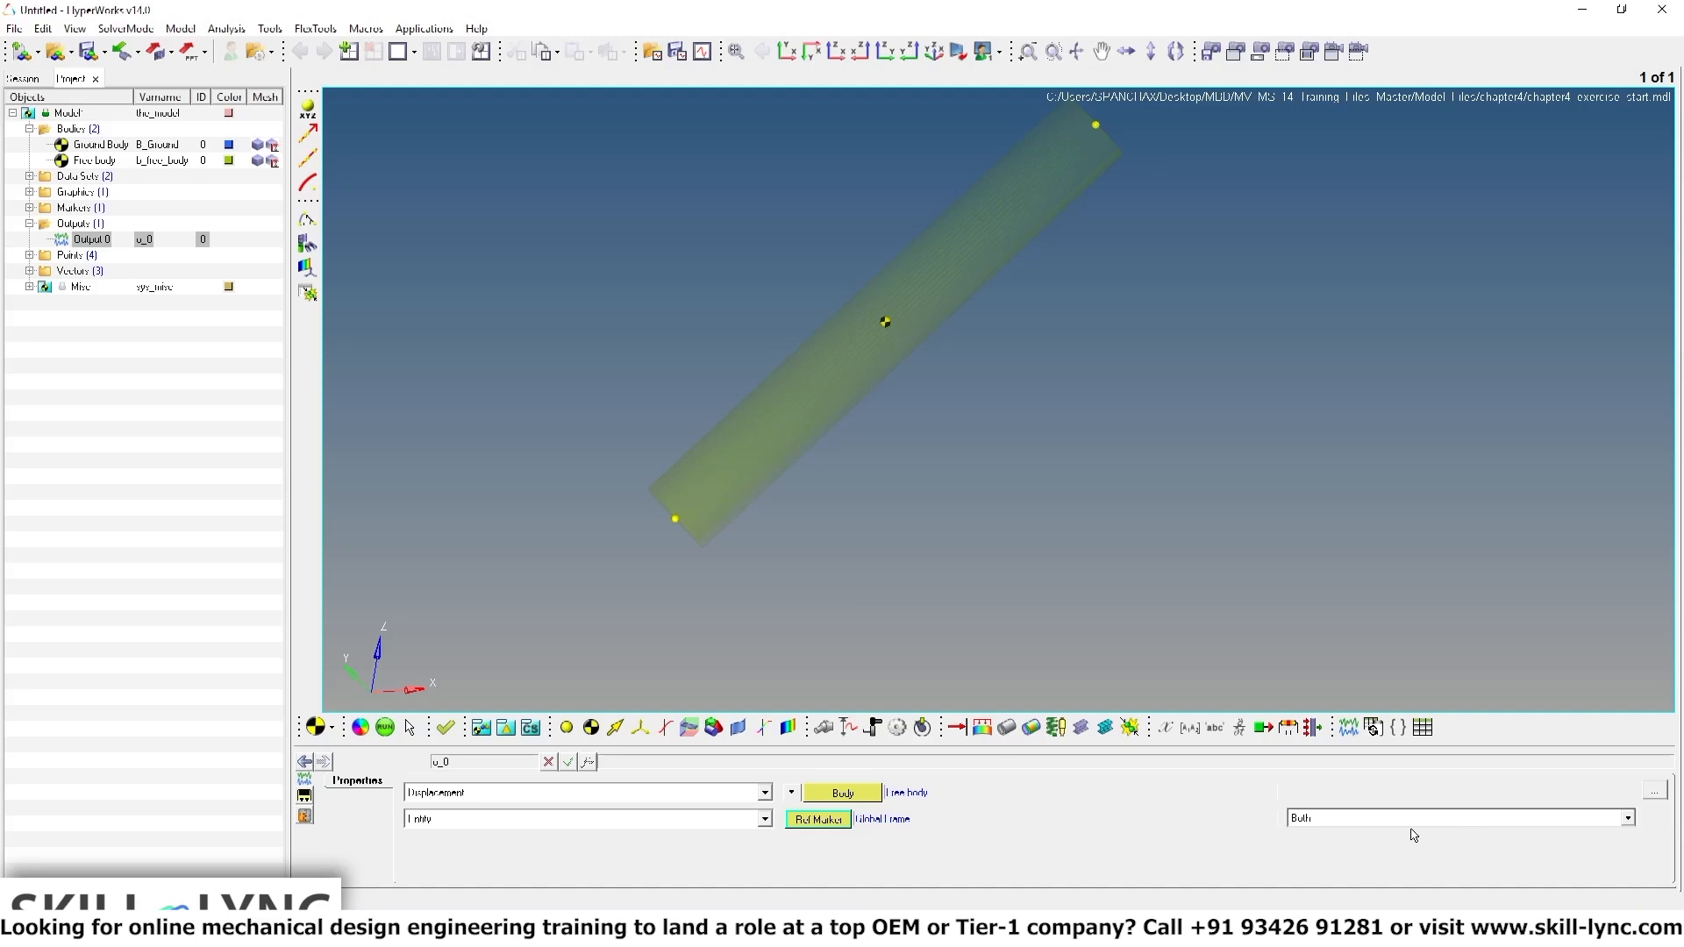
Set the simulation's MotionSolve save file to chapter4_exercise_complete.xml in the chapter4 folder
click(384, 728)
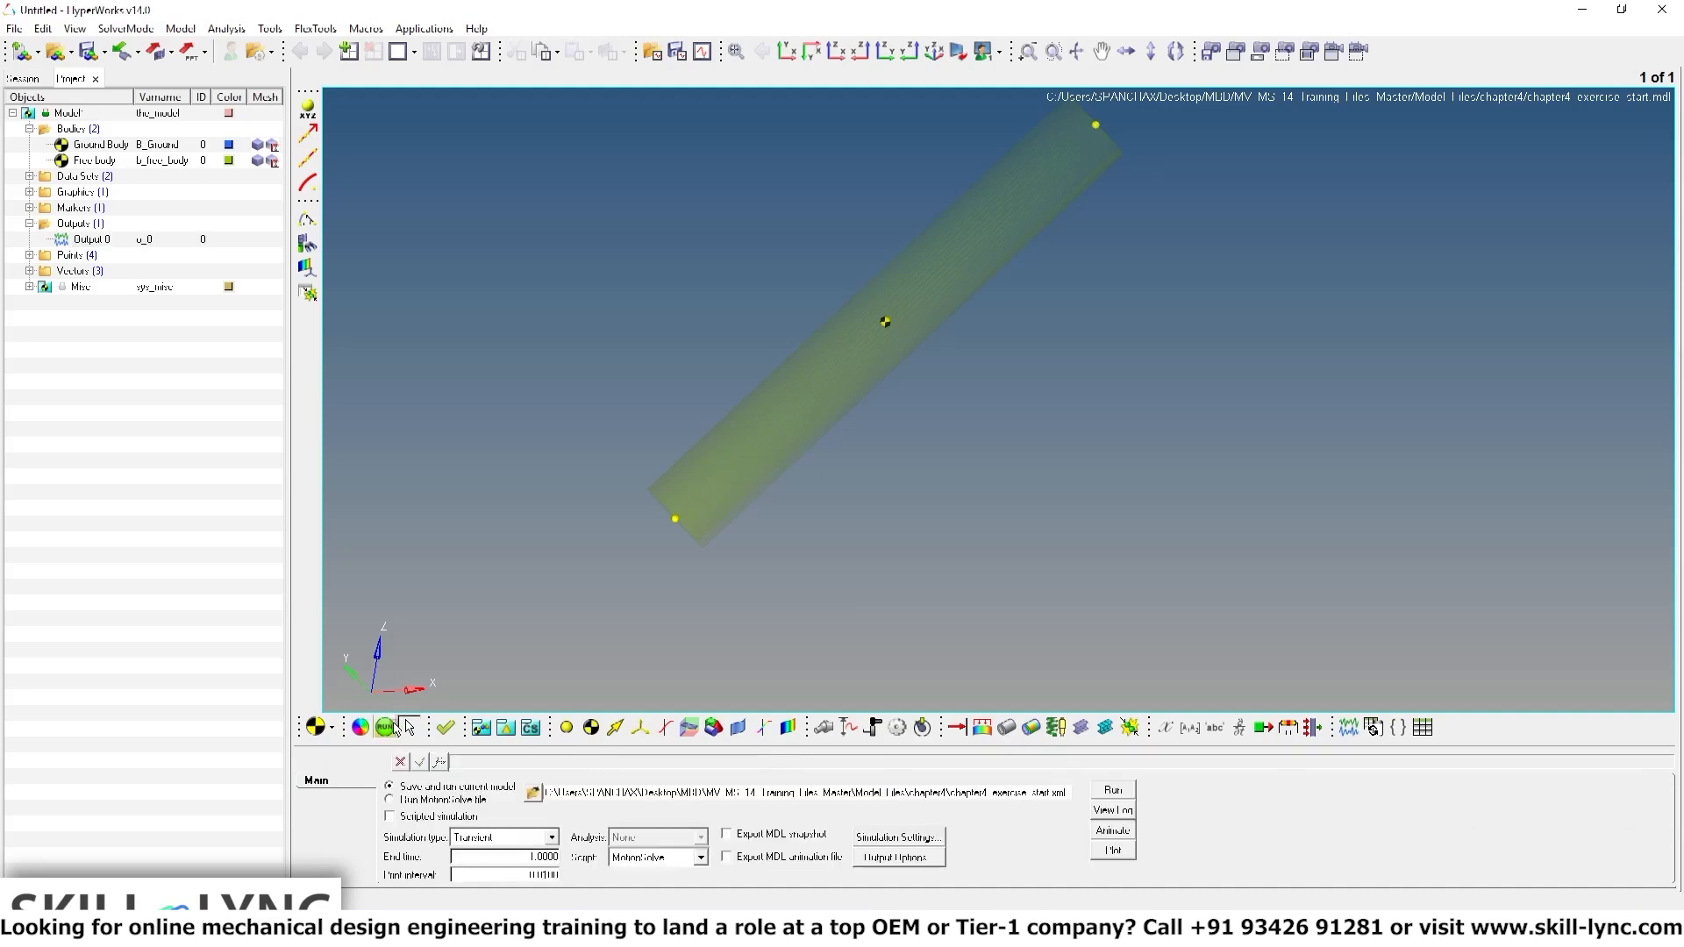
click(532, 793)
click(580, 597)
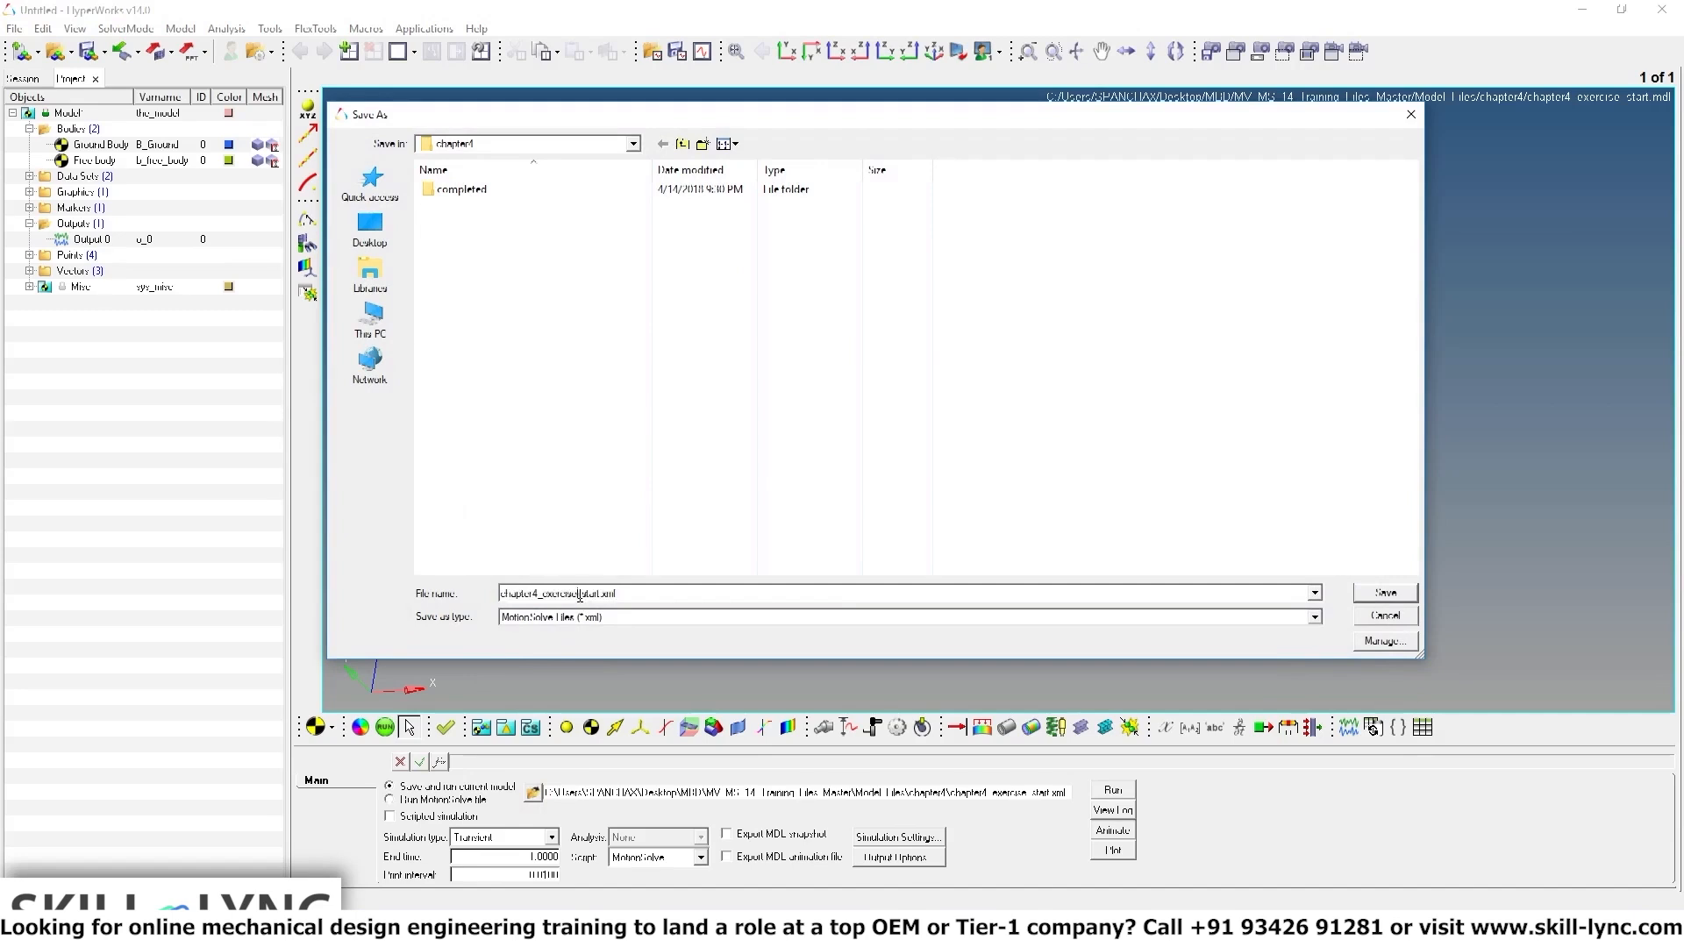
click(601, 594)
key(BackSpace)
key(BackSpace)
key(BackSpace)
key(BackSpace)
key(BackSpace)
text(complete)
click(1386, 593)
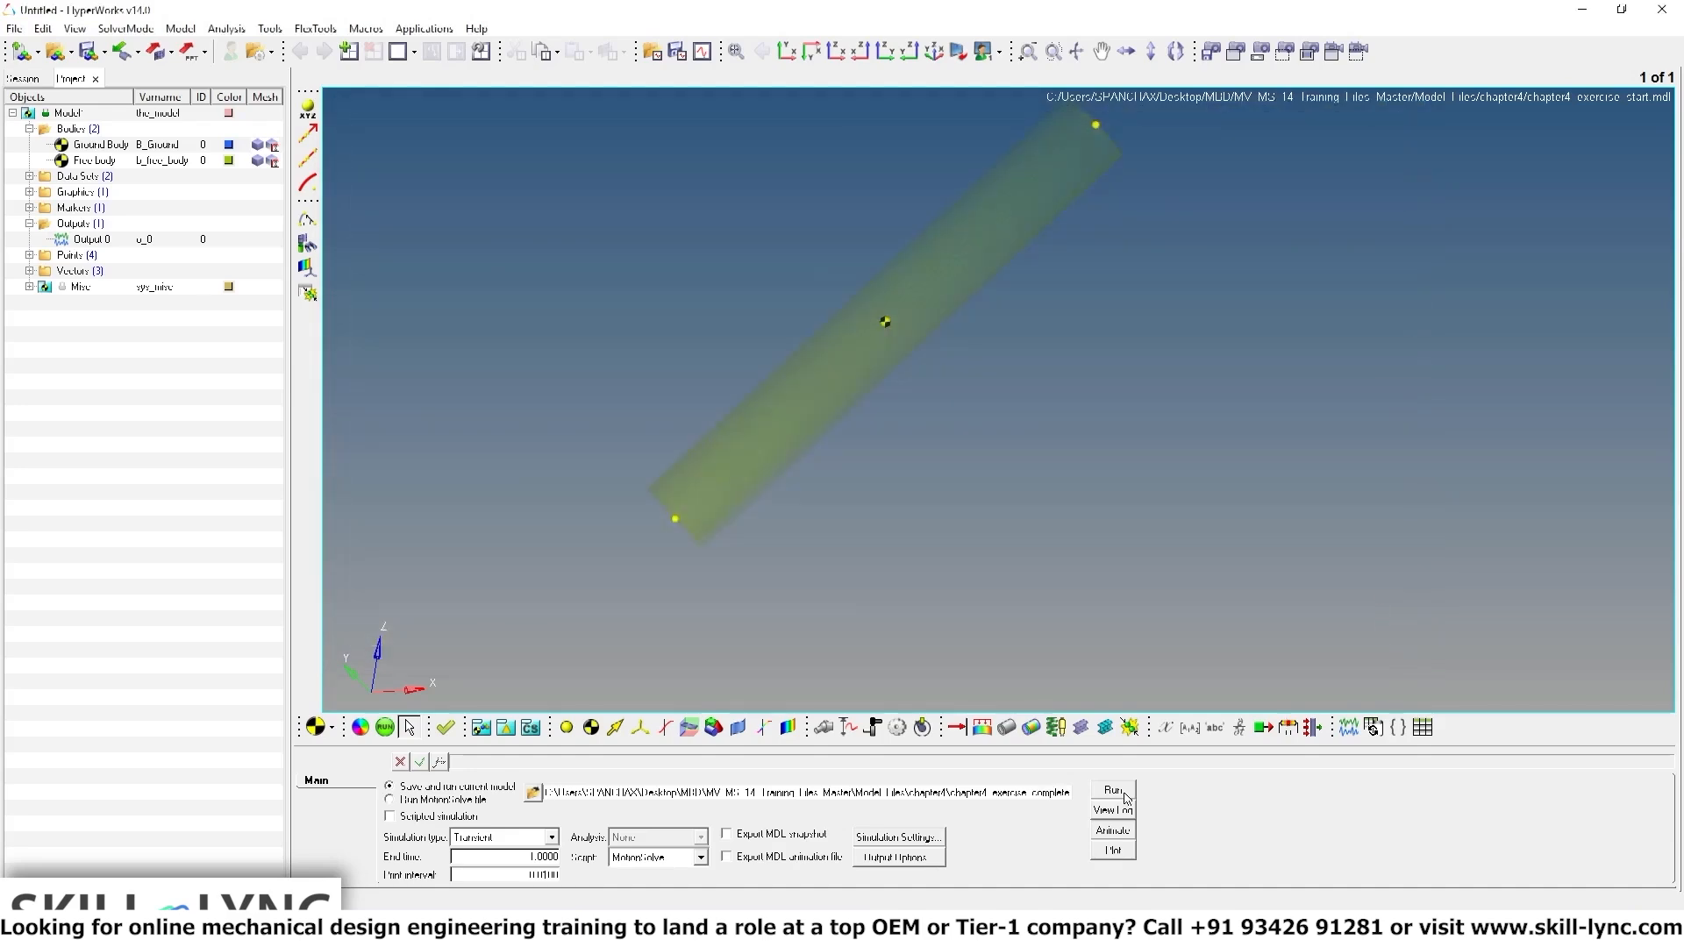
Run the transient simulation, then close the solver view and the message log
click(1114, 790)
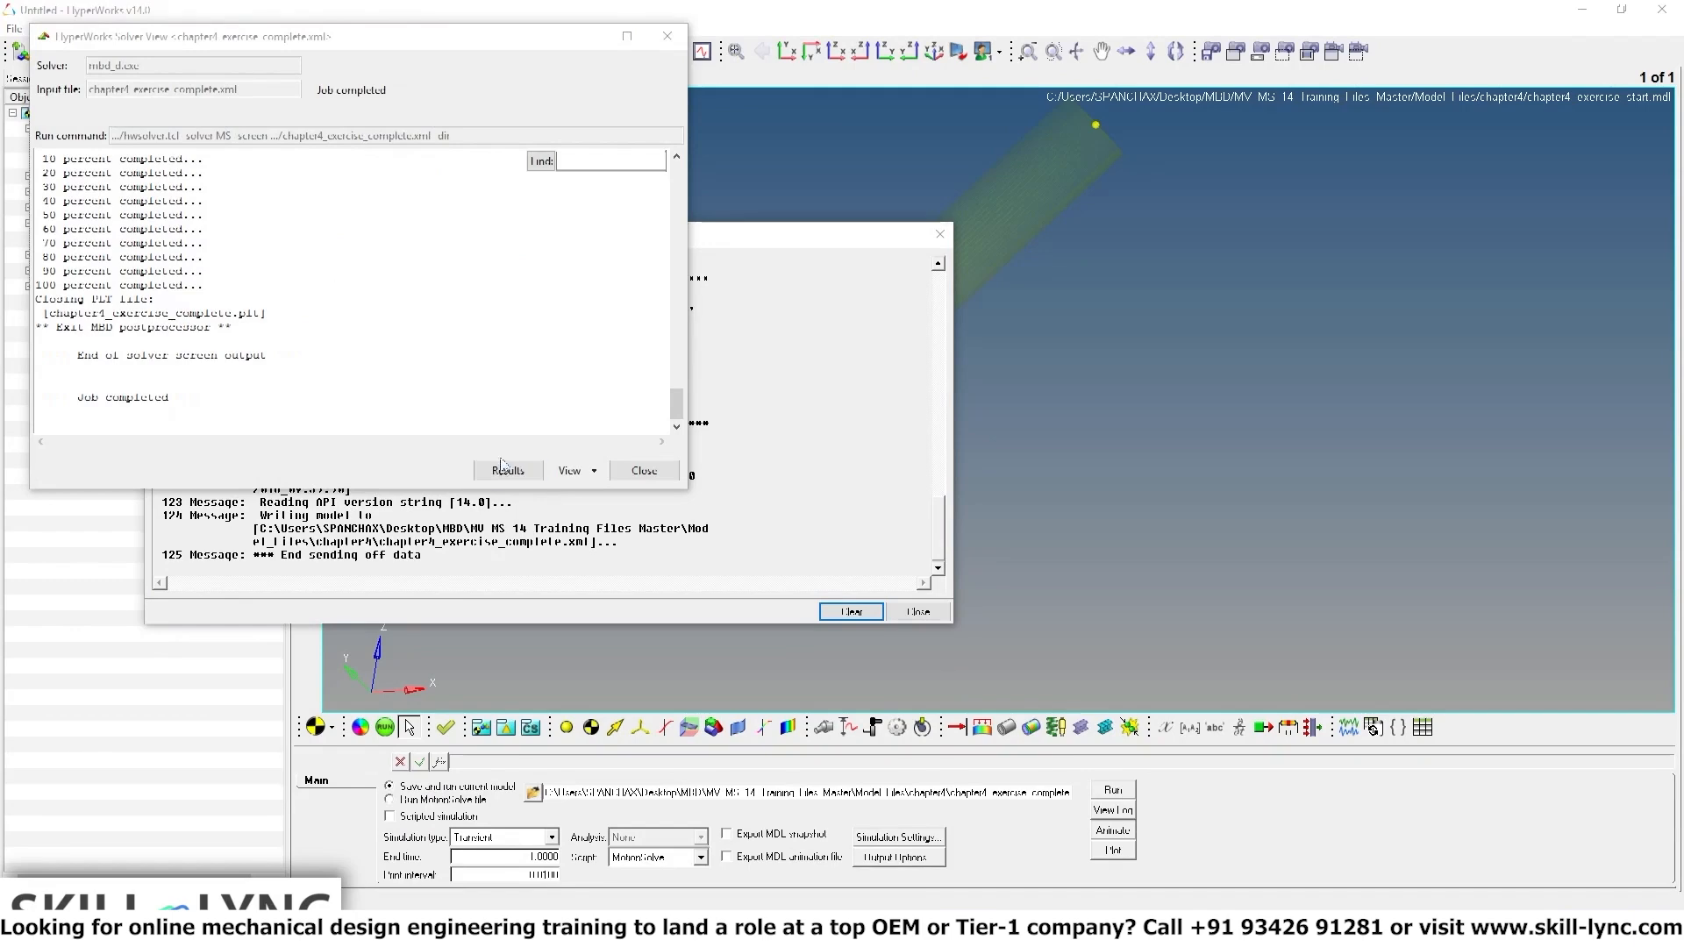
click(640, 471)
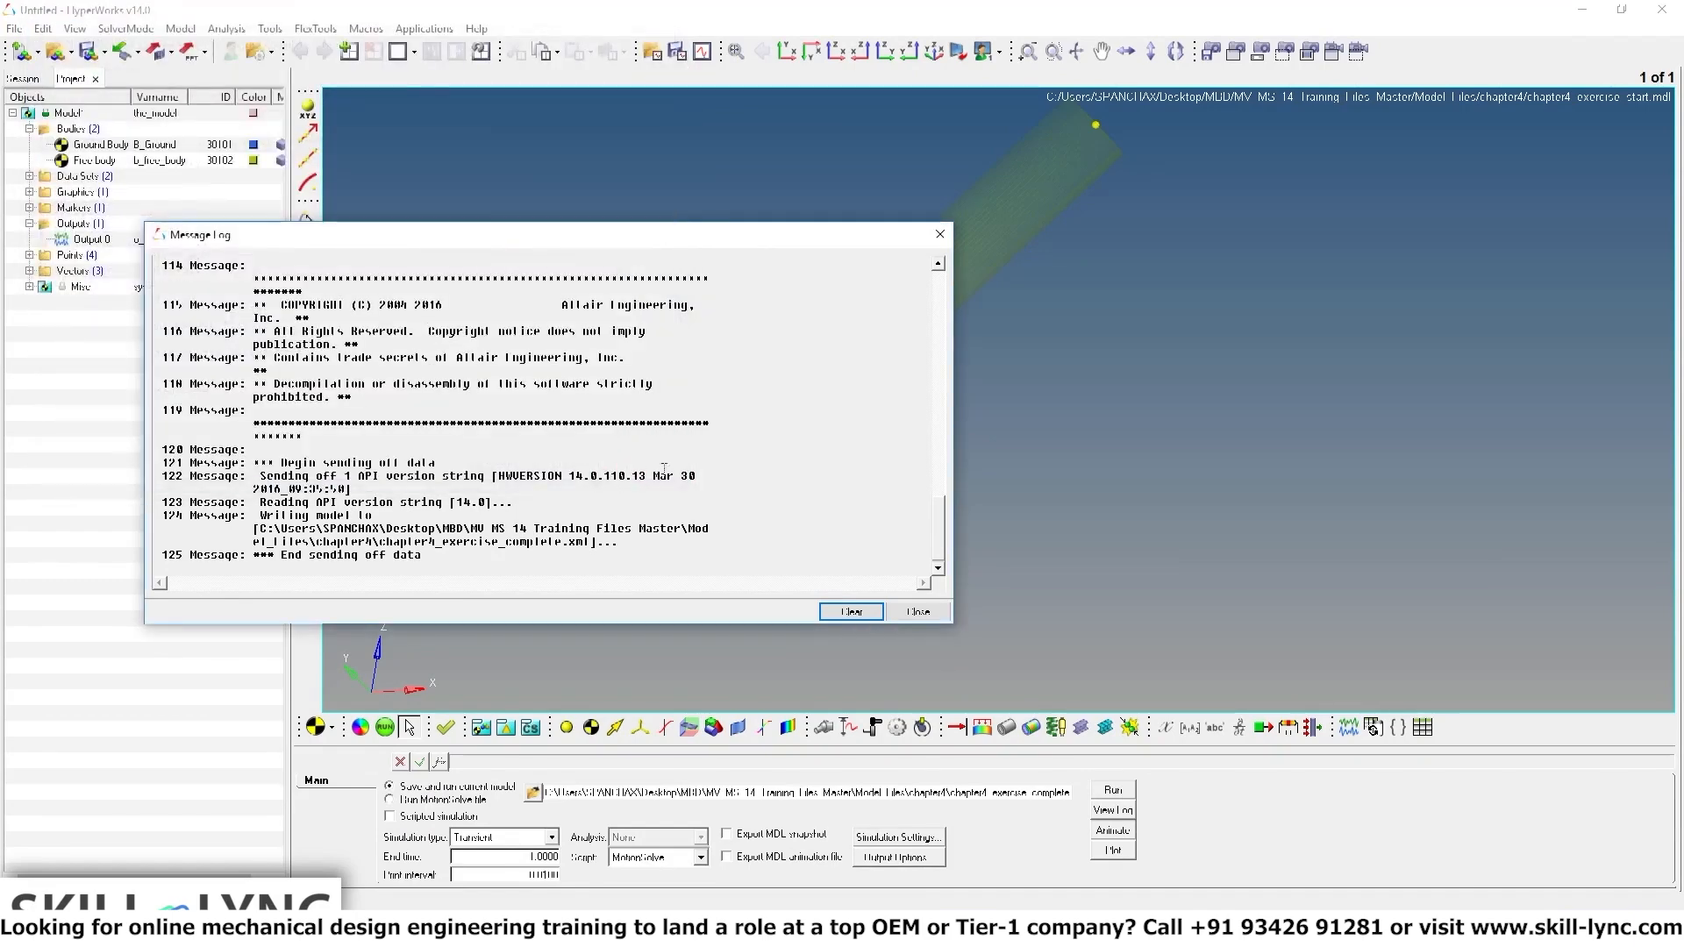
click(921, 617)
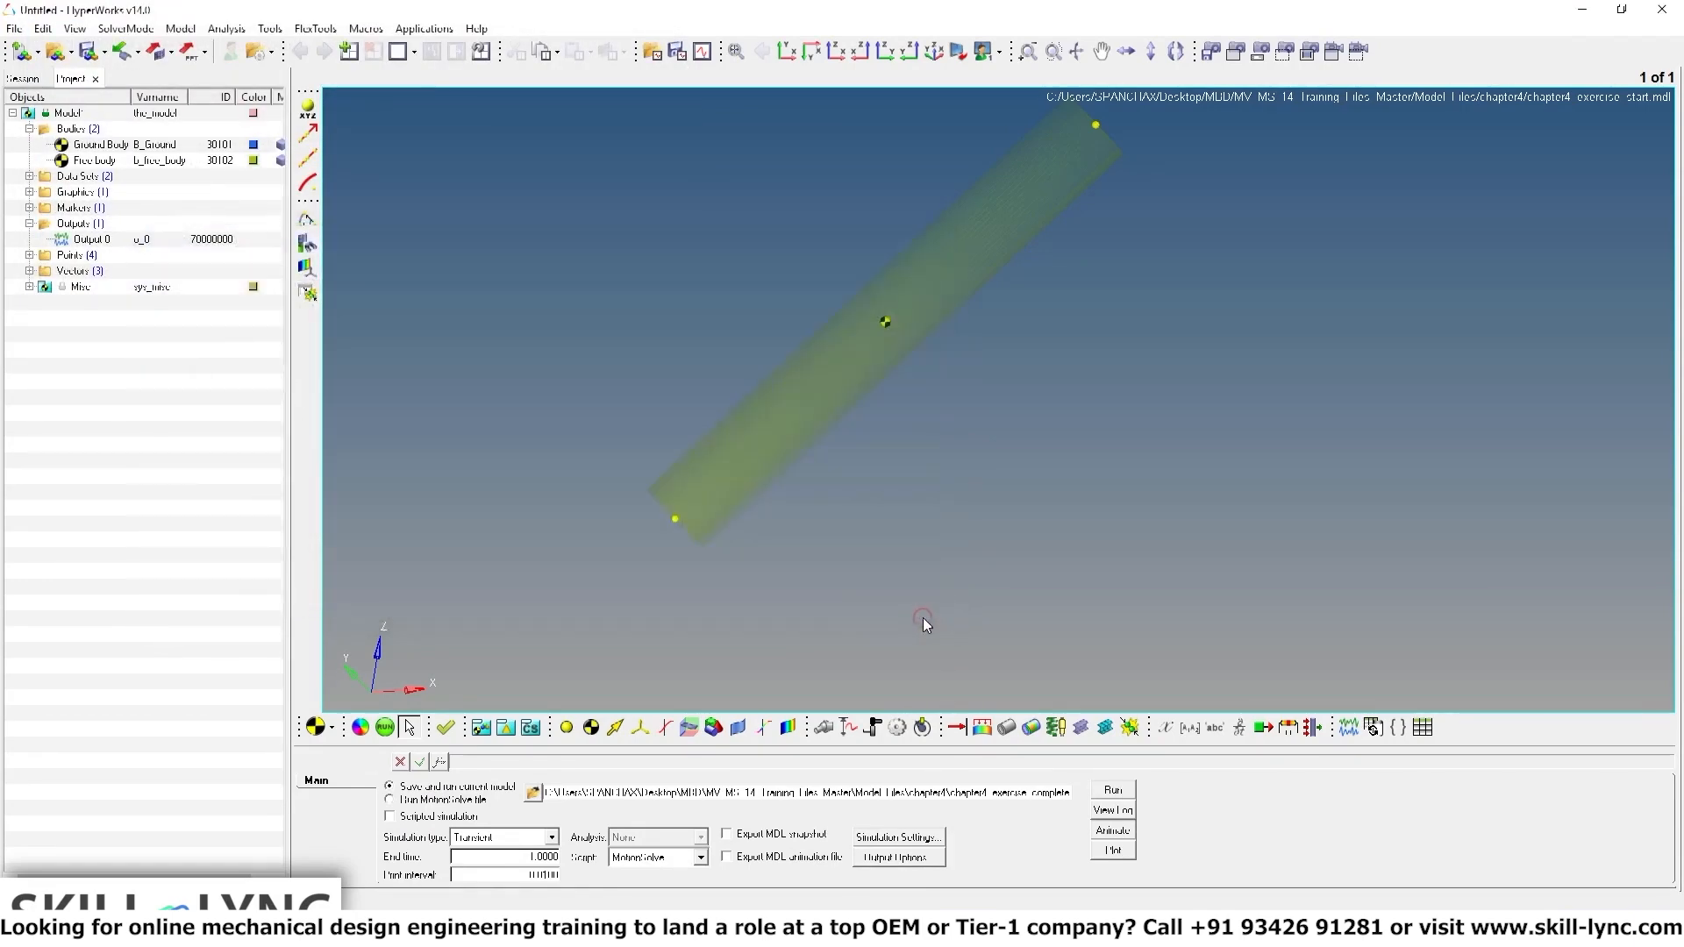
Plot the Z component of the Free body's Body result against time
click(1110, 852)
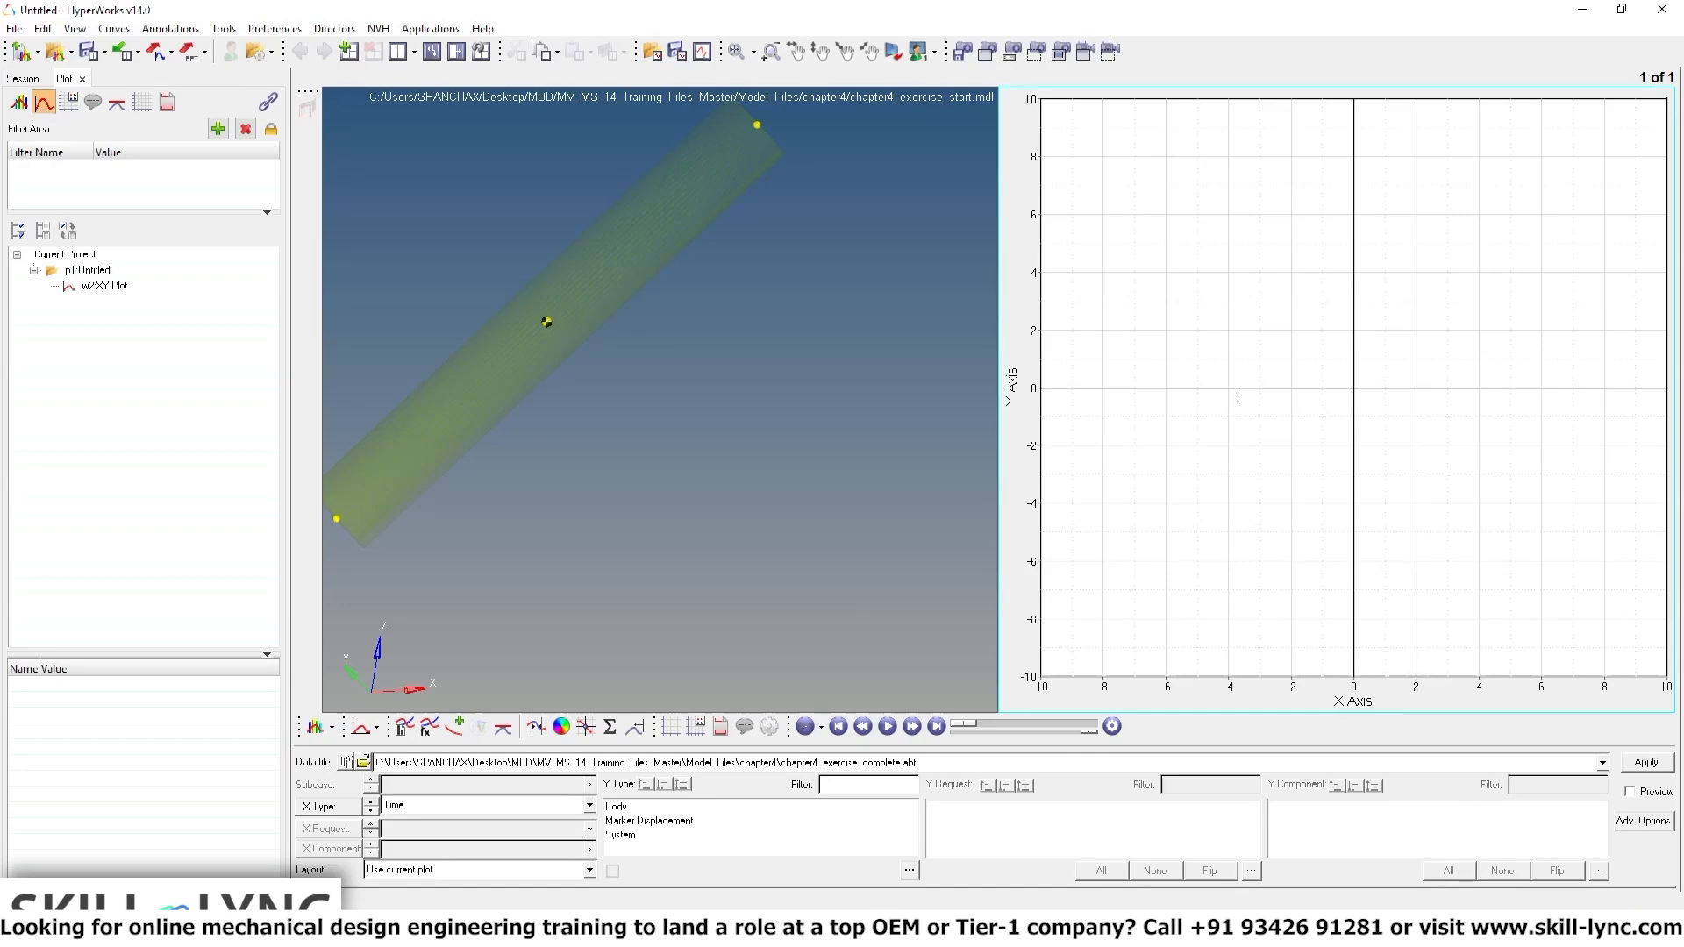
click(626, 807)
click(982, 822)
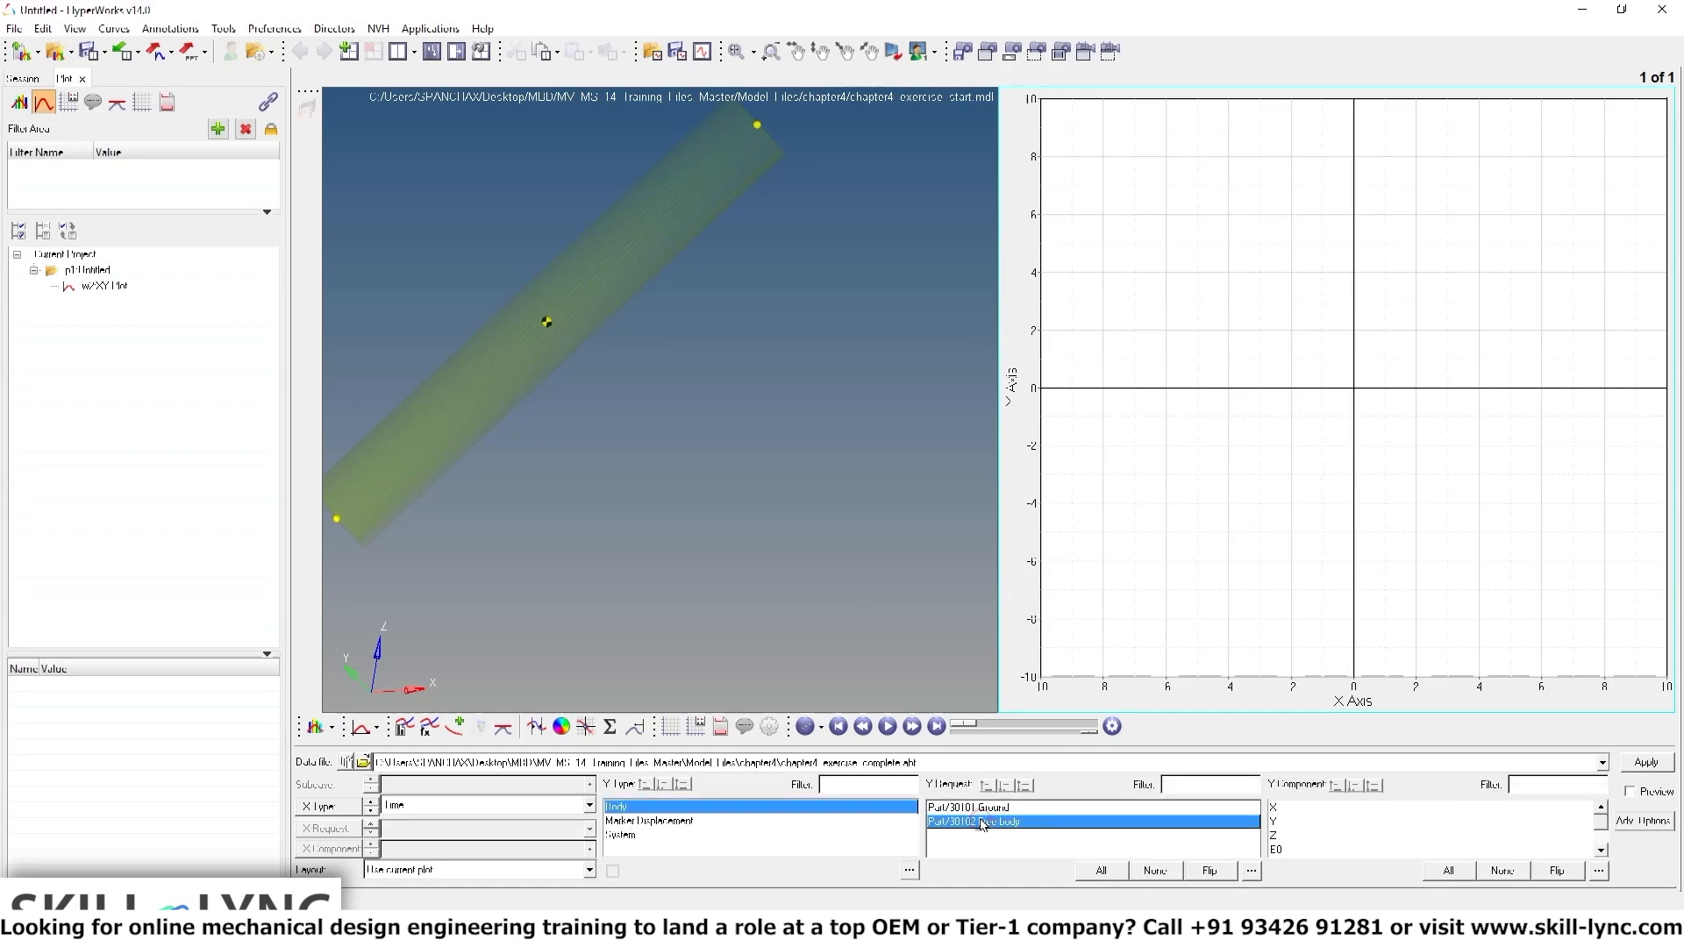
click(1276, 836)
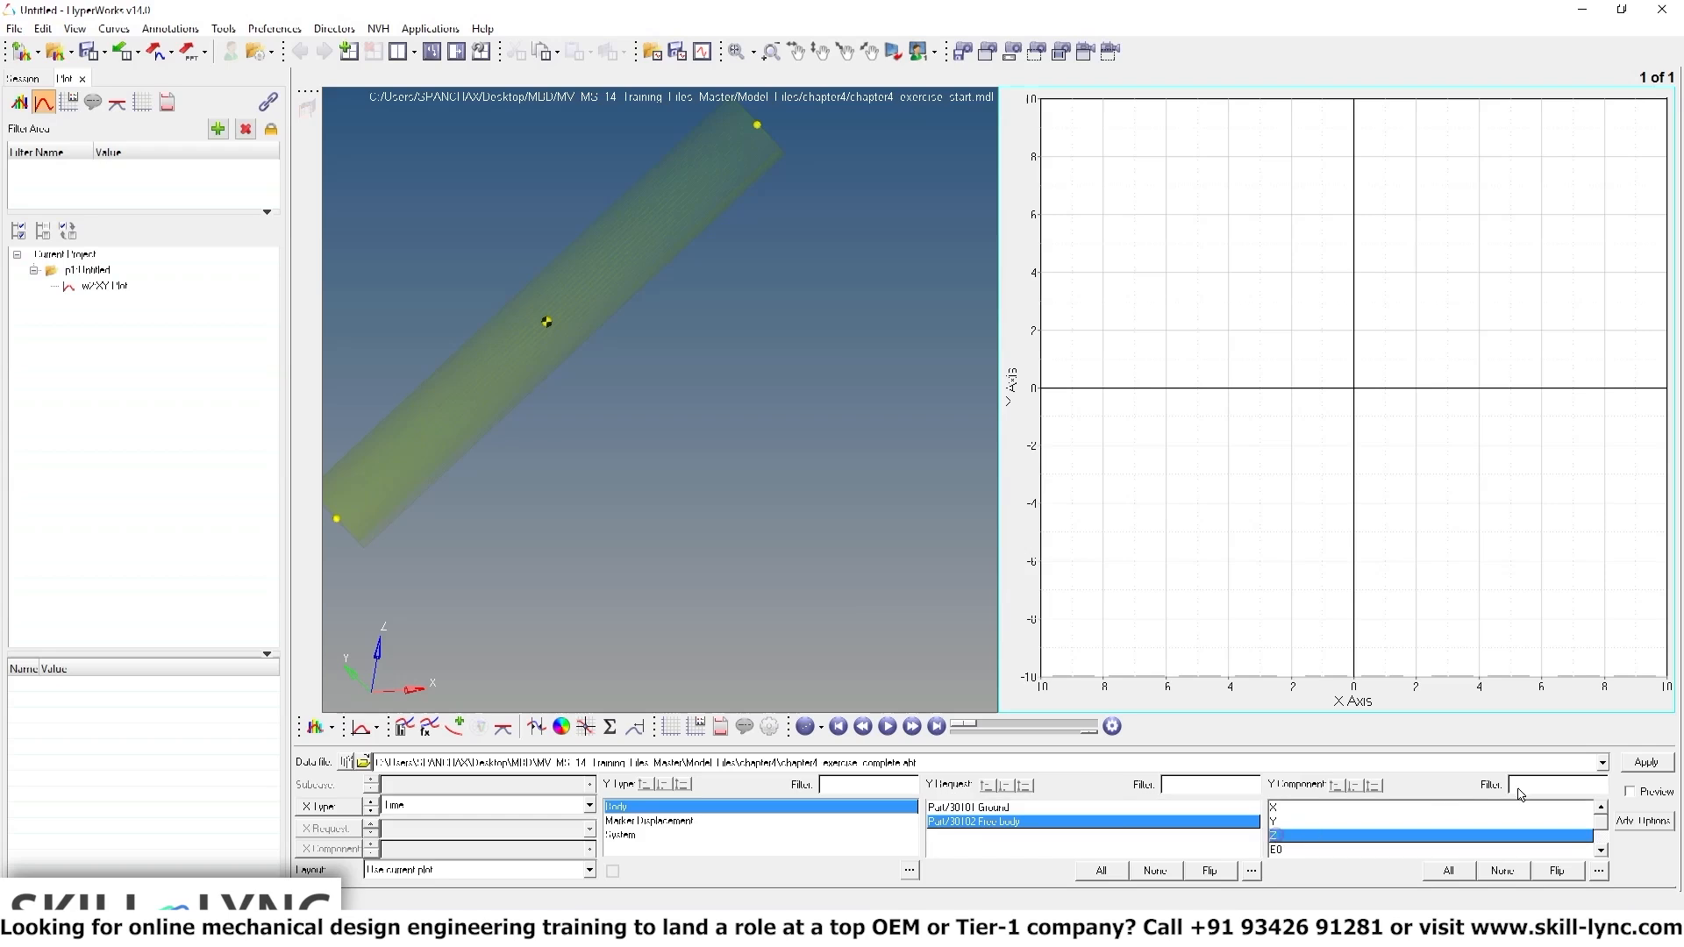
click(1641, 765)
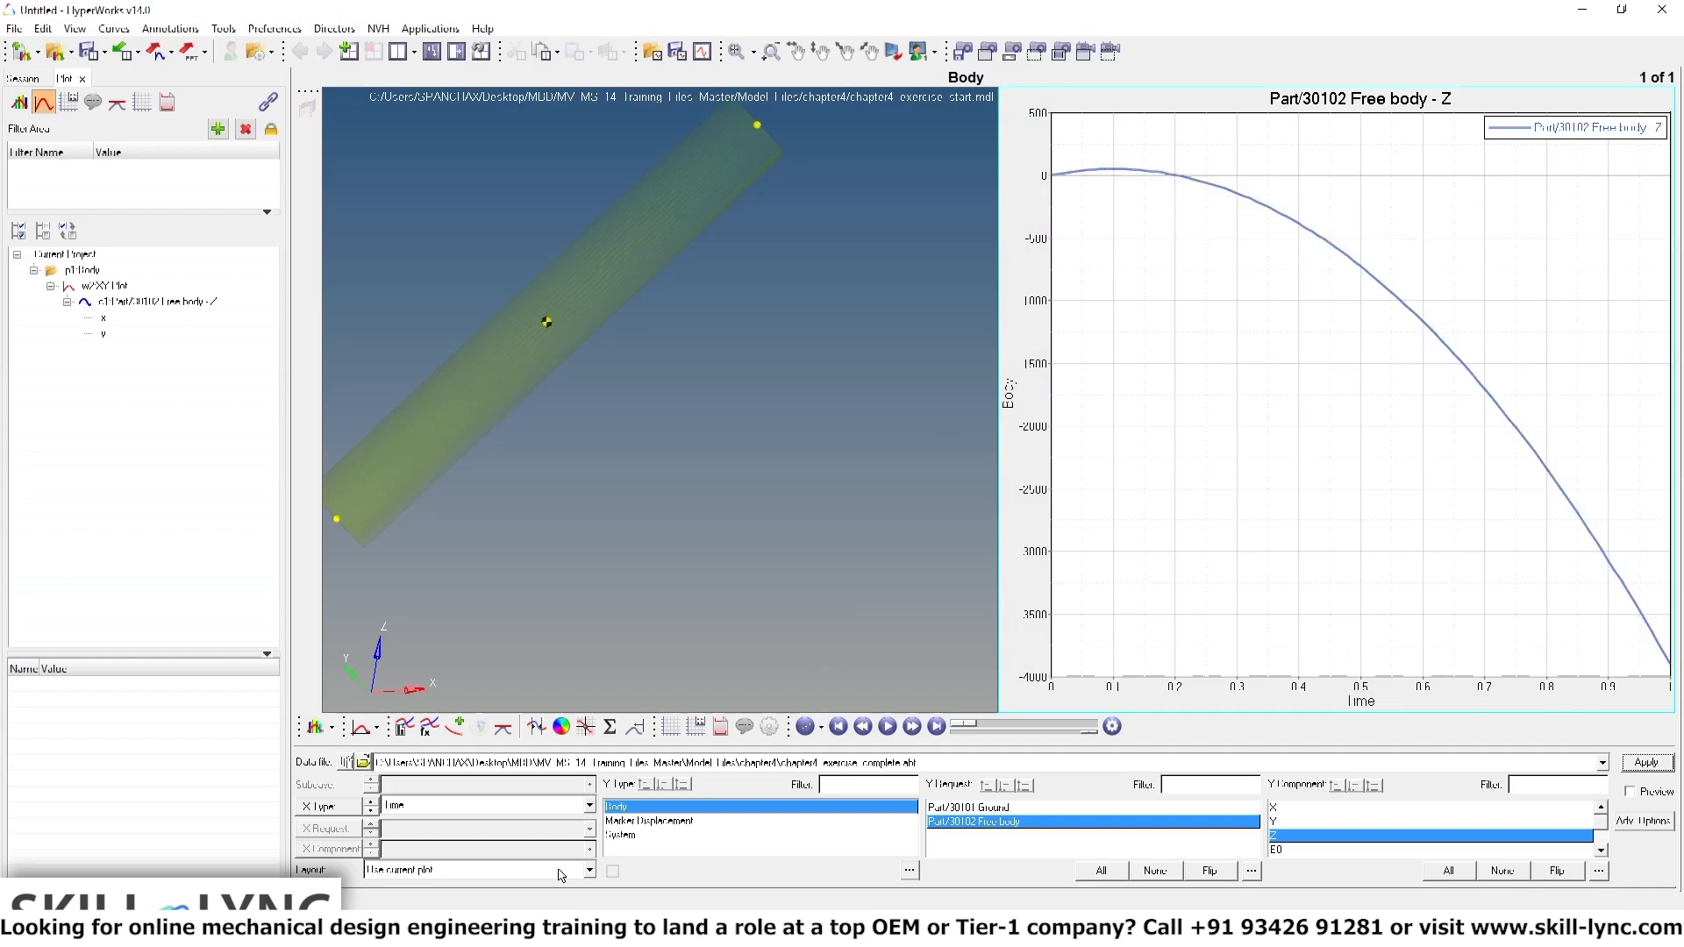
Add the DZ Marker Displacement curve of Output 0 on the Free body to the plot
click(642, 824)
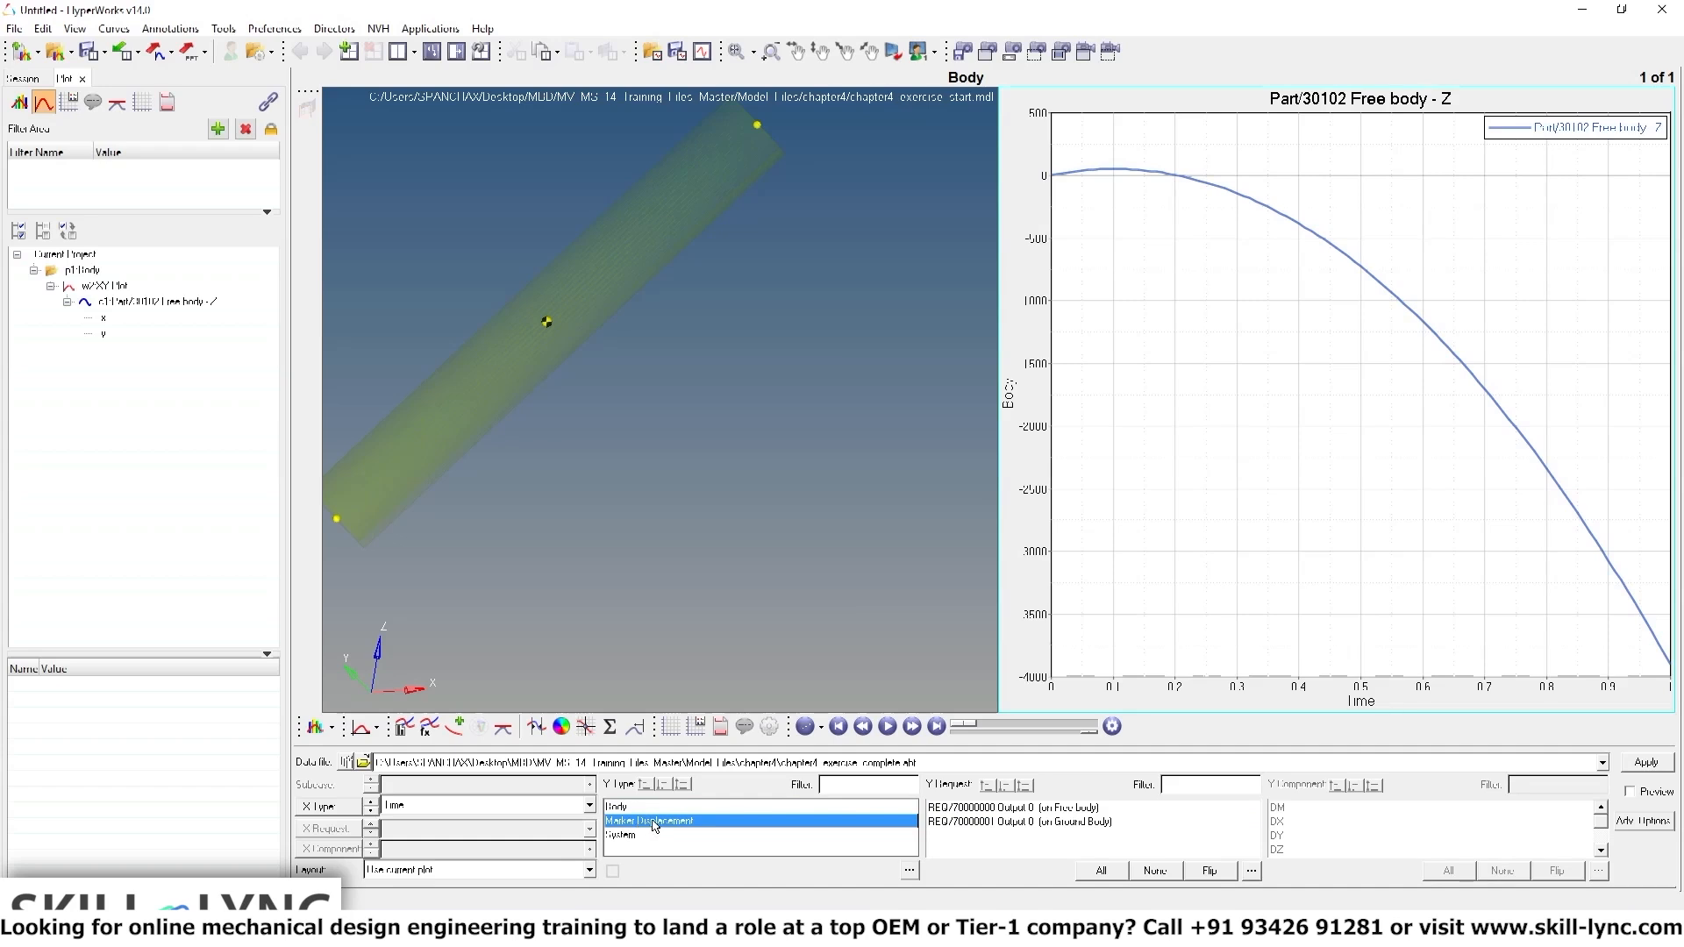
click(985, 808)
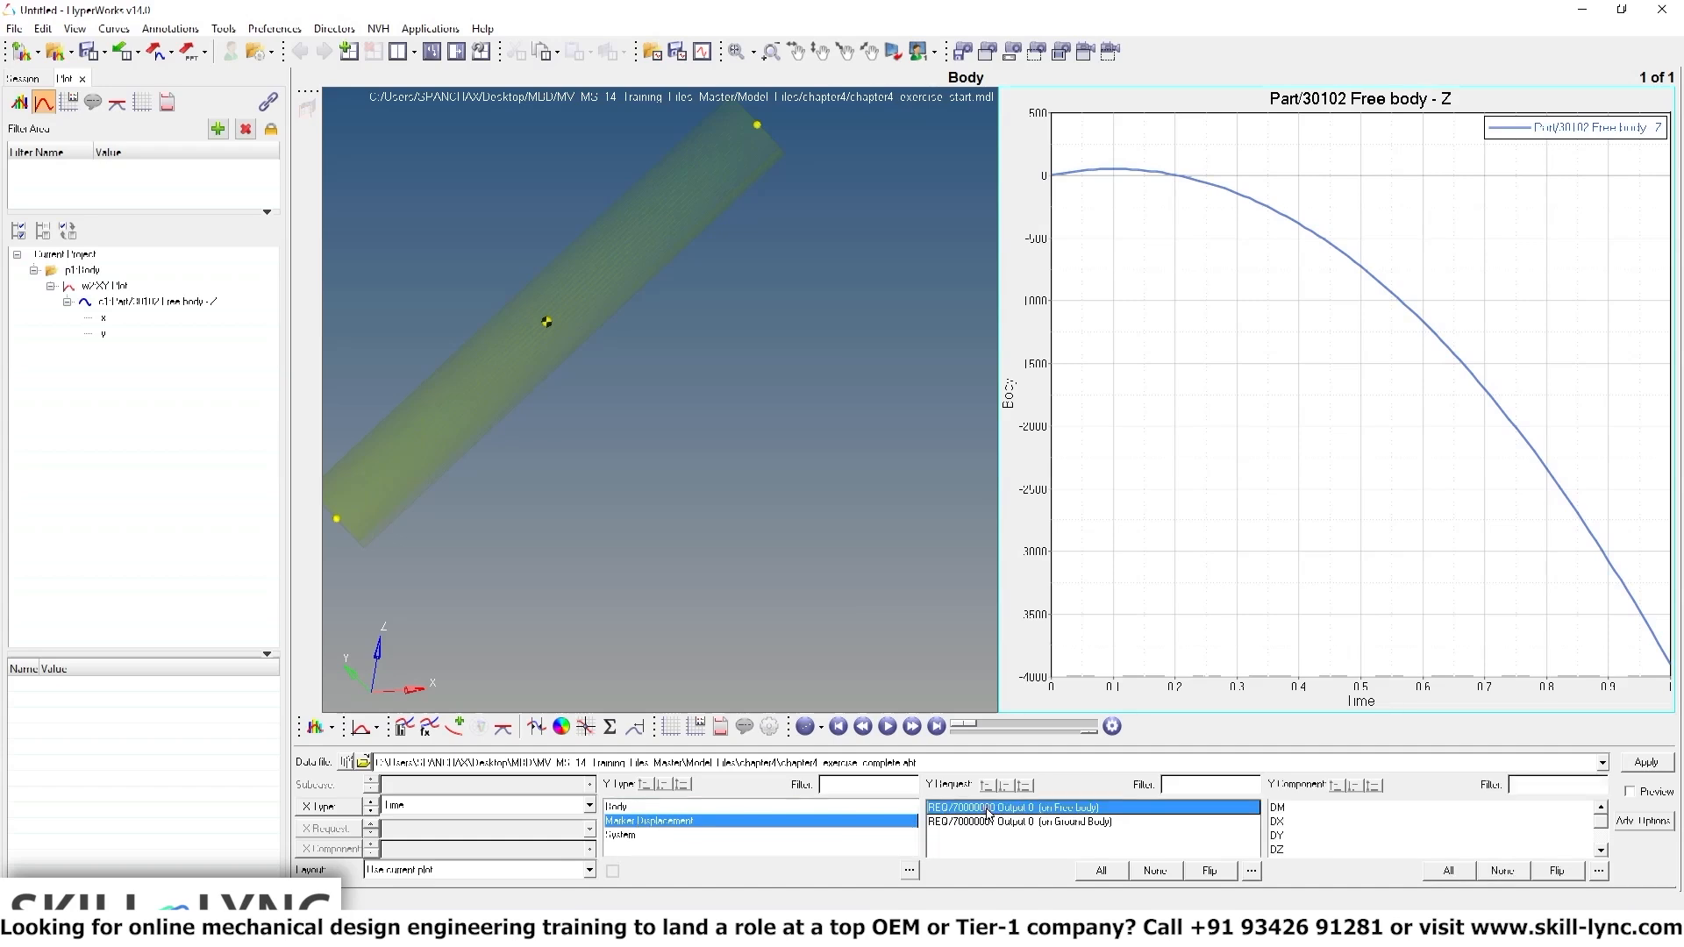
click(1284, 850)
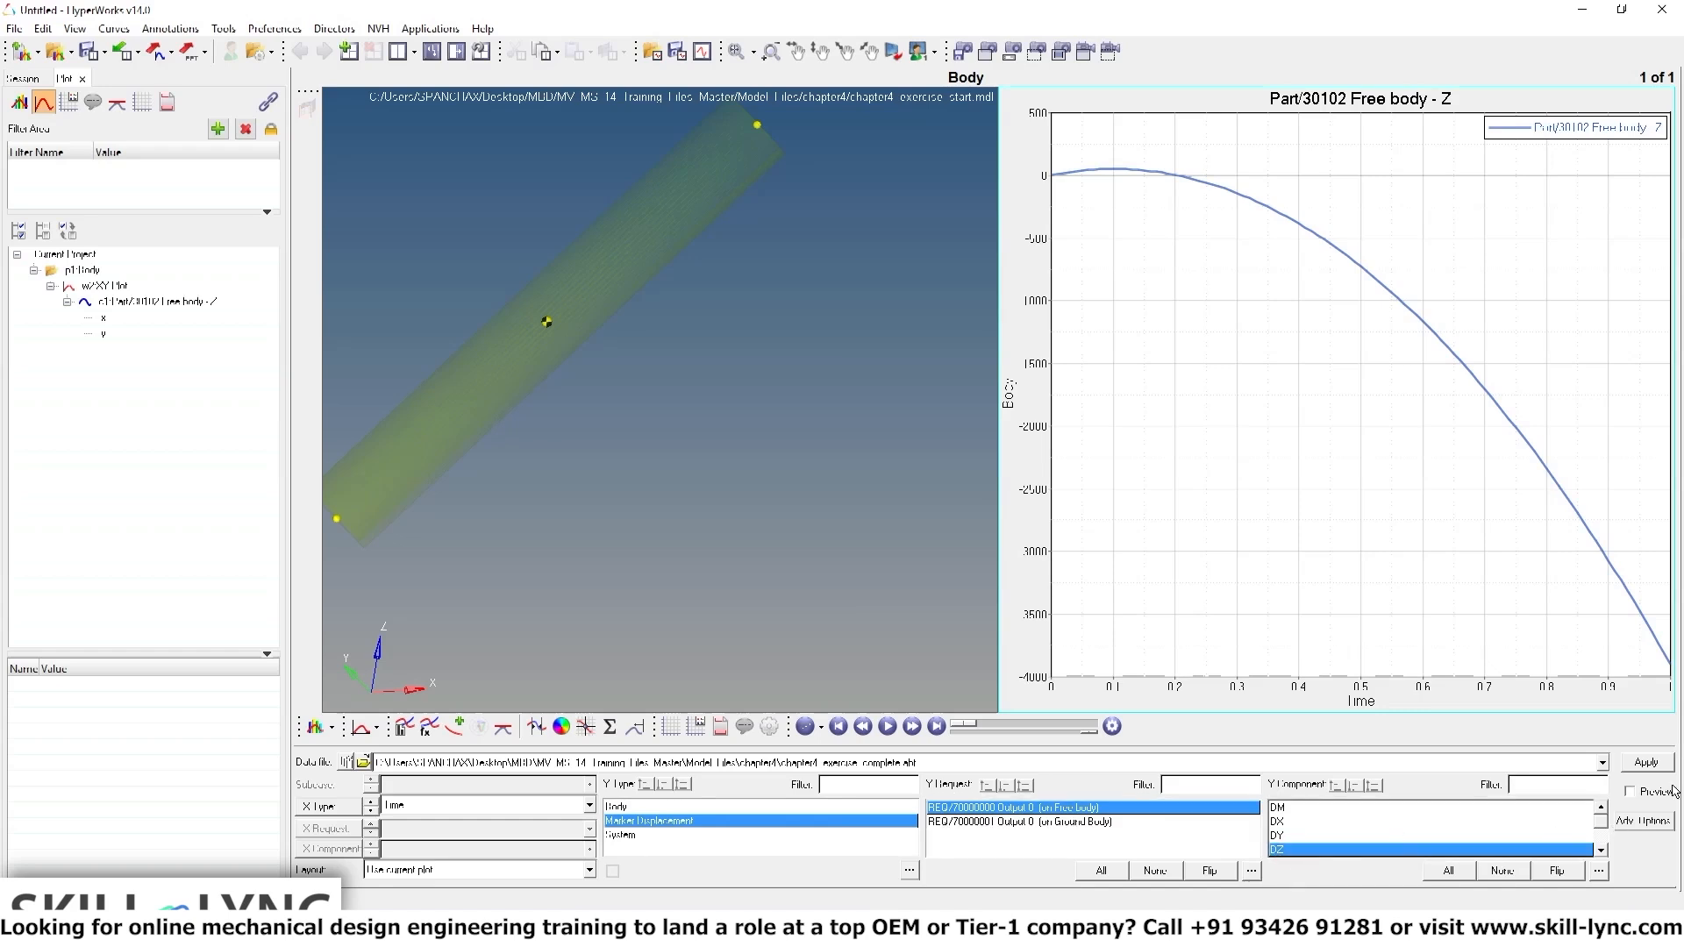
click(1653, 765)
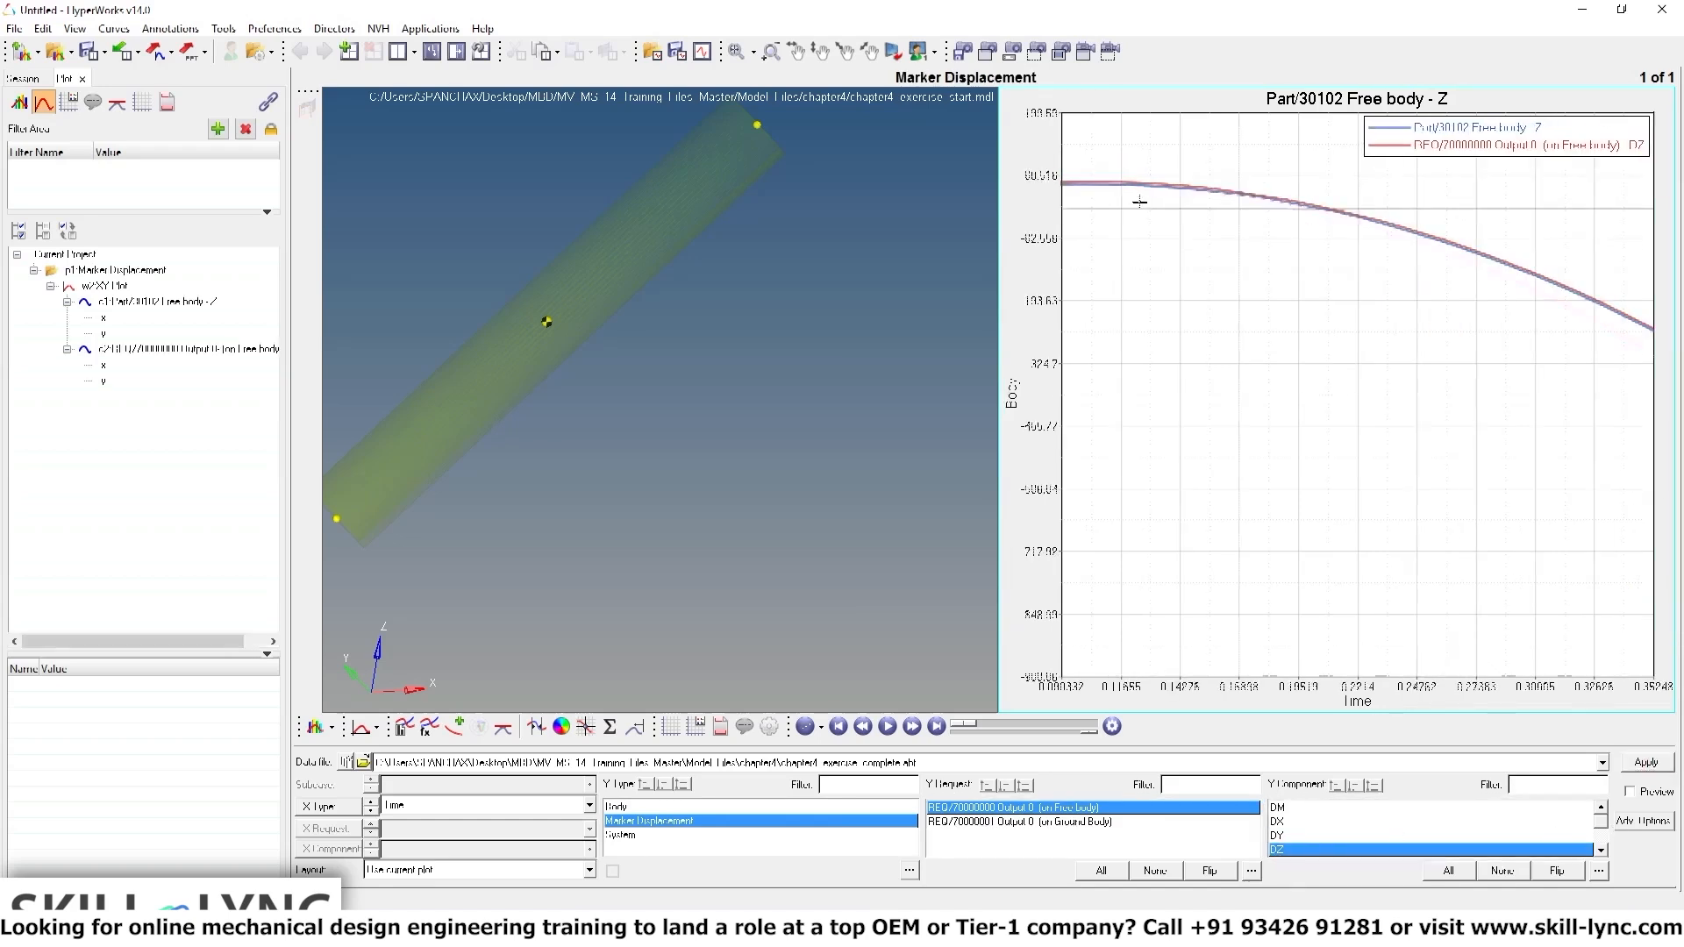
Examine the offset between the body Z curve and the output DZ curve near the start of the motion
scroll(1140, 203, down, 5)
ctrl+right_drag(1166, 301, 1167, 265)
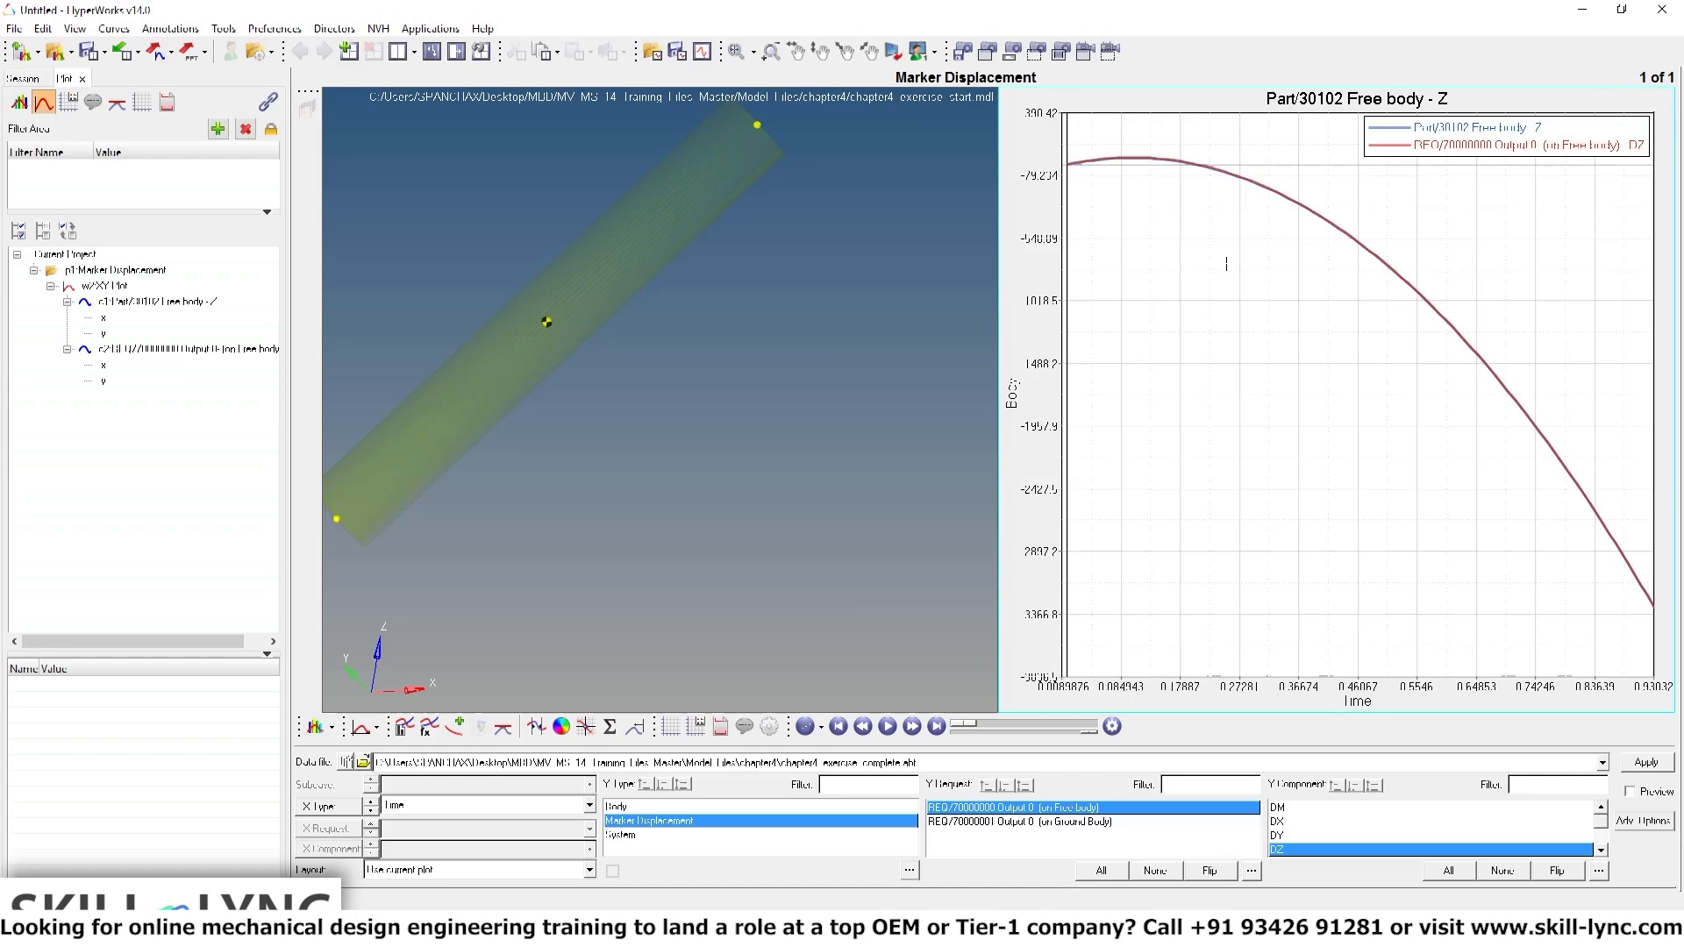
scroll(1214, 171, up, 5)
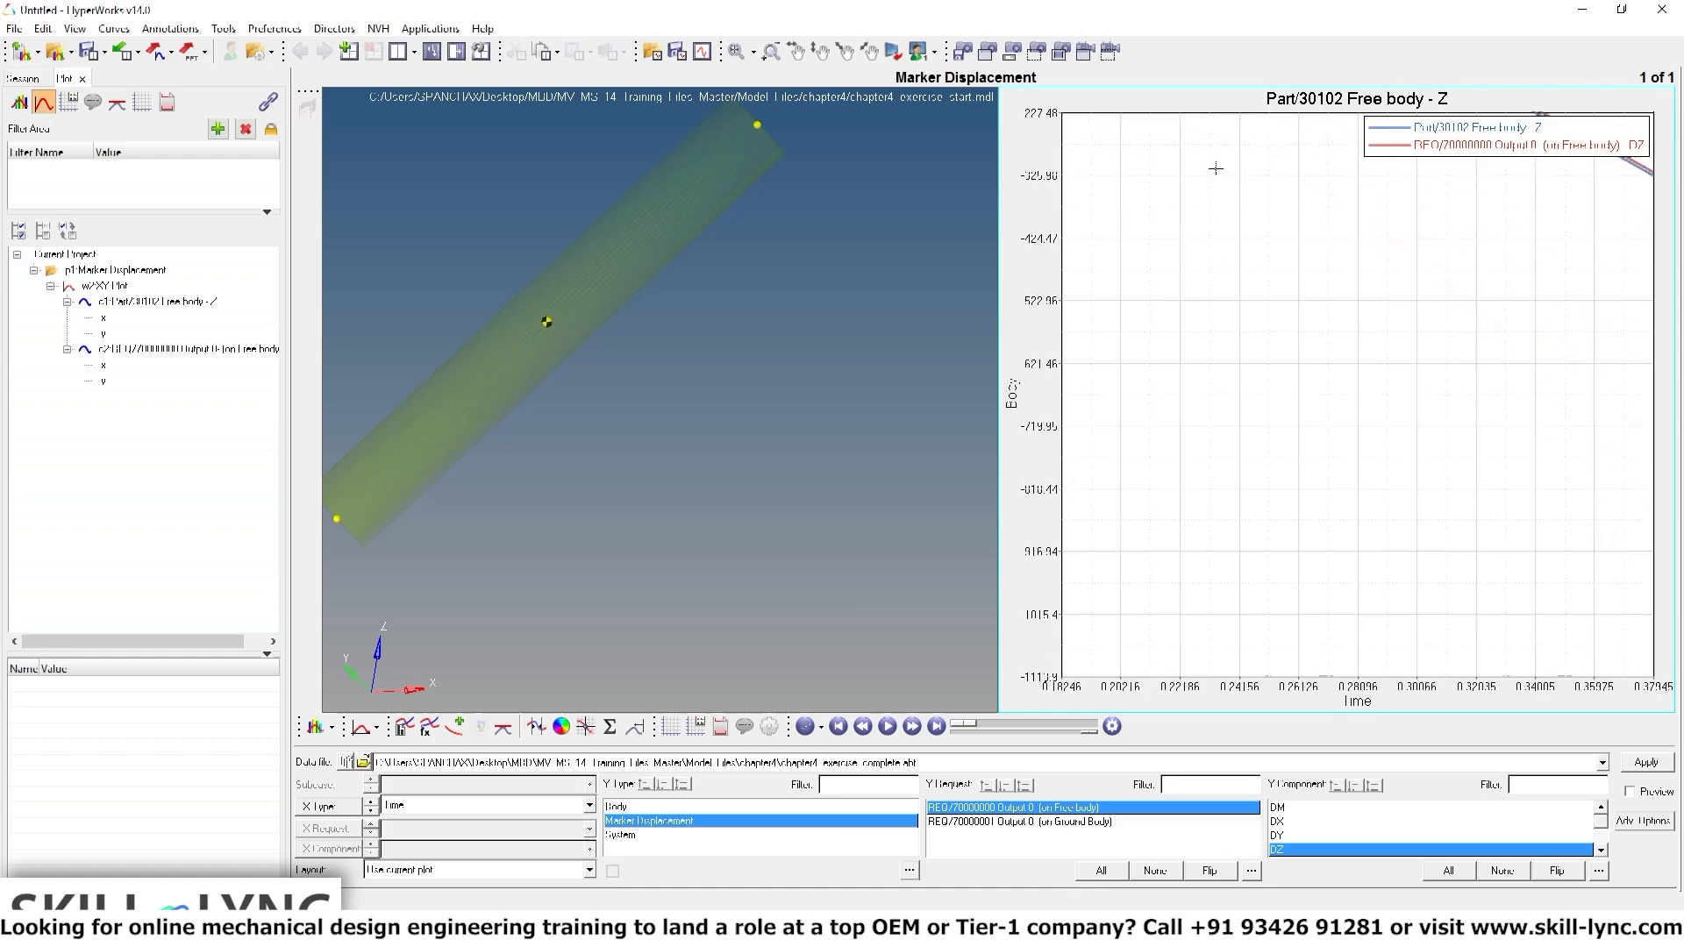
ctrl+right_drag(1219, 322, 1624, 451)
ctrl+right_drag(1238, 443, 1357, 436)
scroll(1169, 380, up, 5)
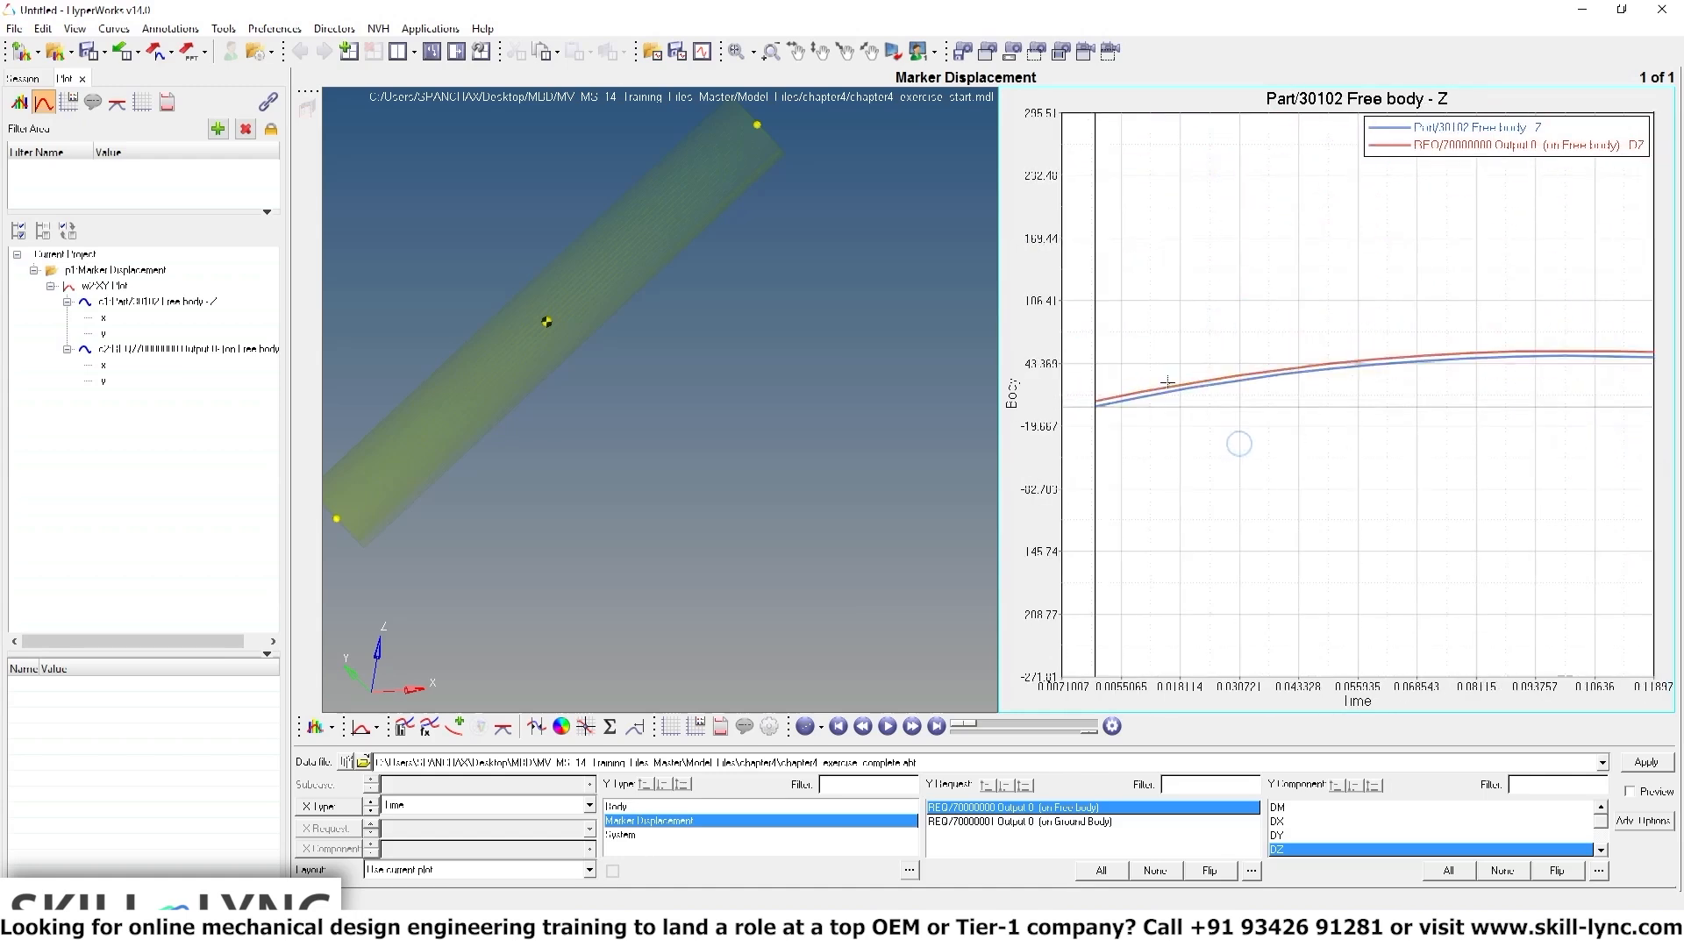
scroll(1176, 399, up, 5)
ctrl+right_drag(1255, 391, 1214, 383)
scroll(1226, 381, down, 4)
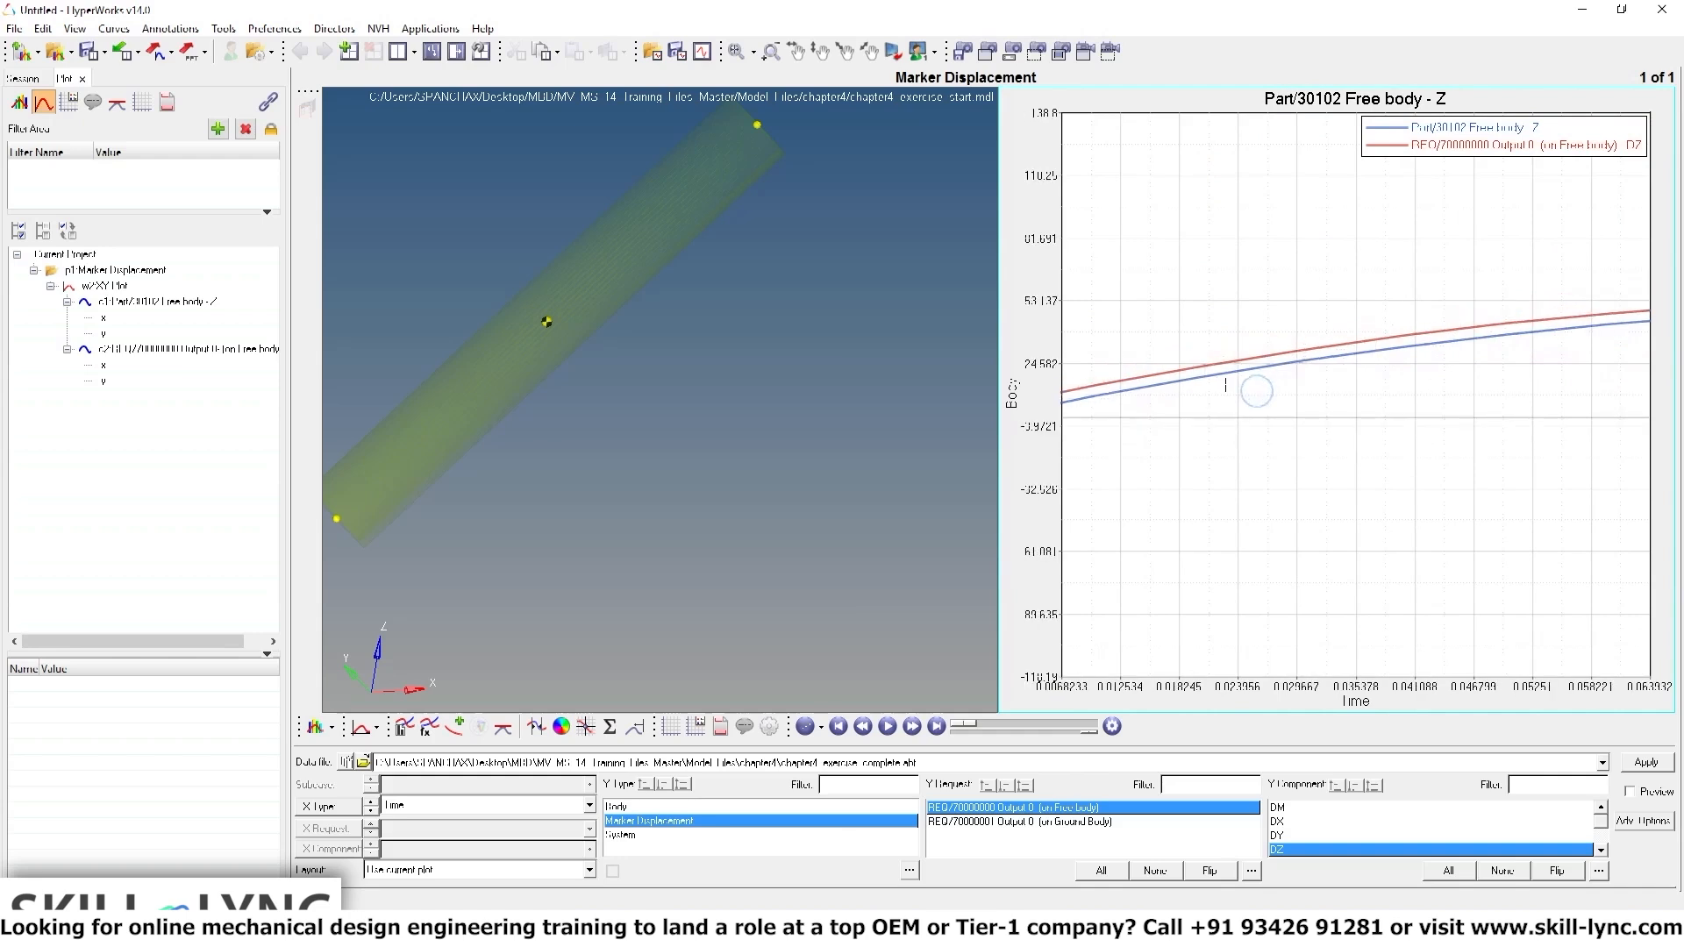
ctrl+right_drag(1362, 387, 1245, 358)
scroll(1231, 357, up, 2)
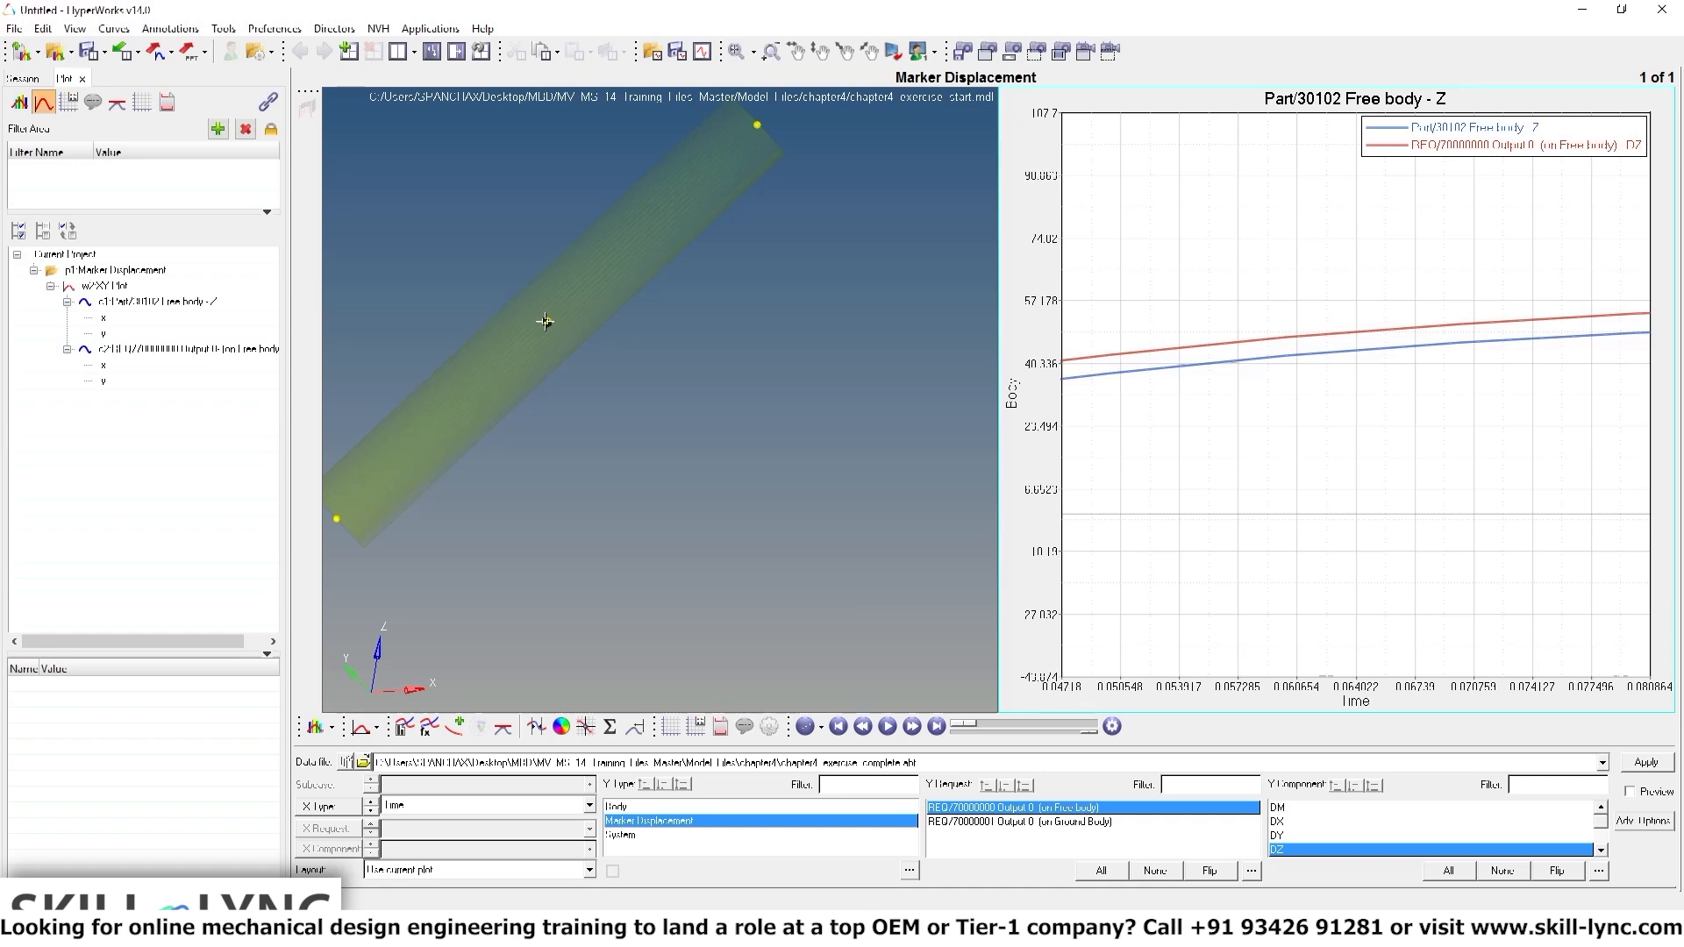
Maximize the model window and enable the Free body's body coordinate system with Point 2 as its origin
click(765, 405)
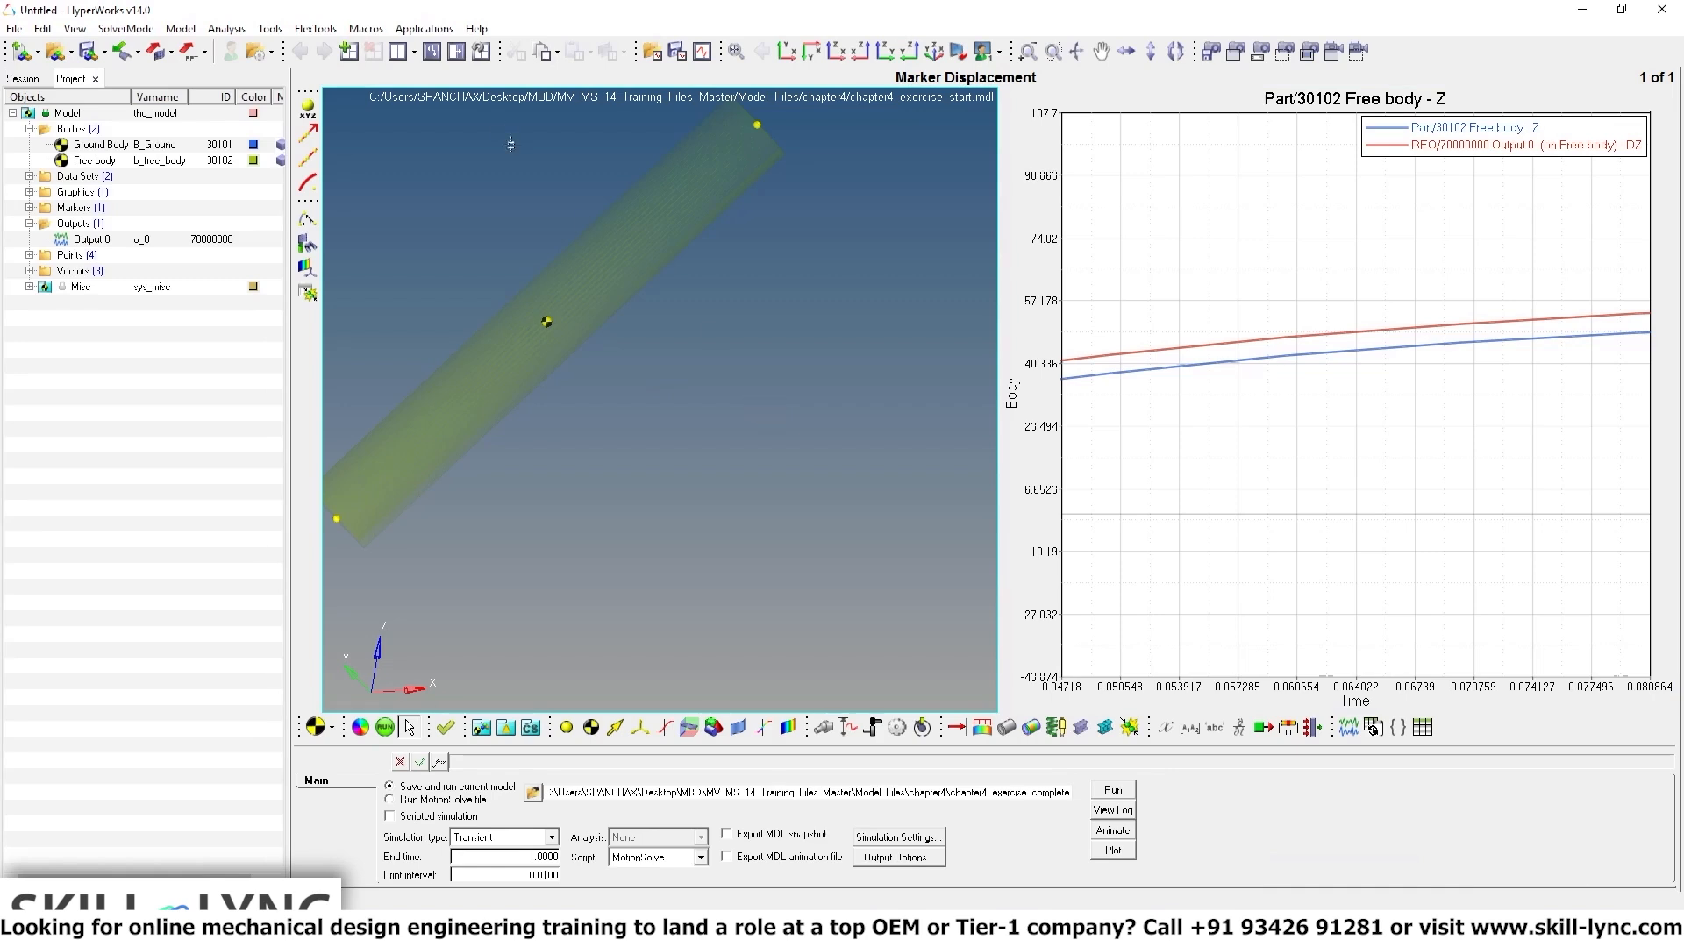
click(456, 52)
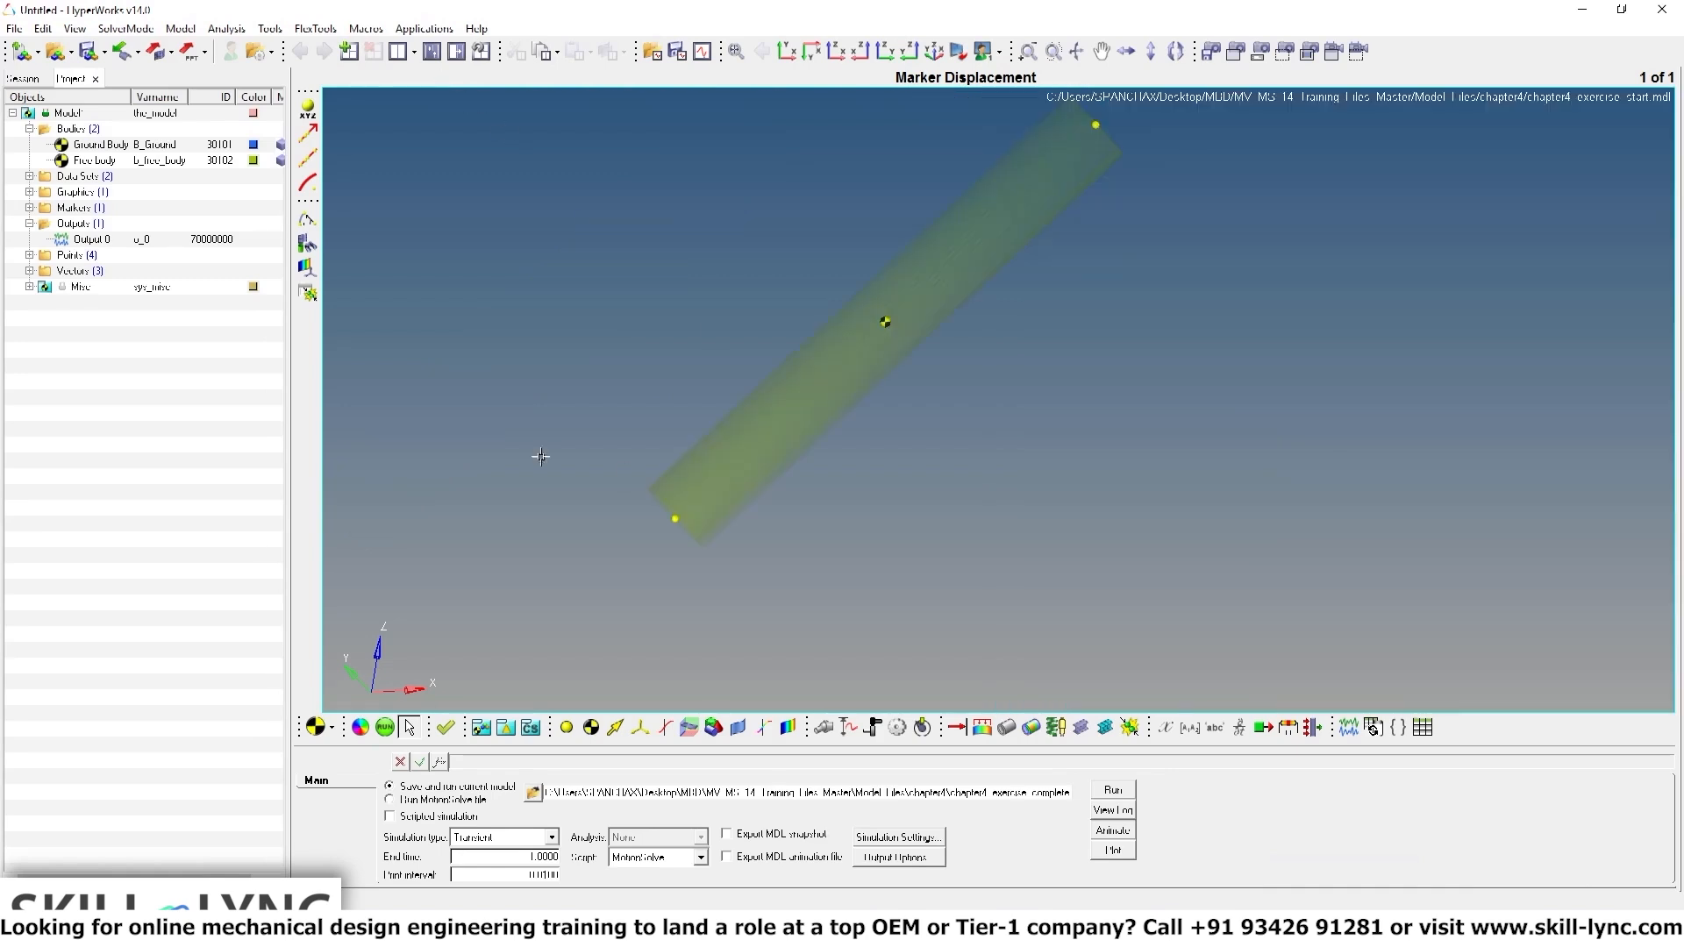
click(94, 161)
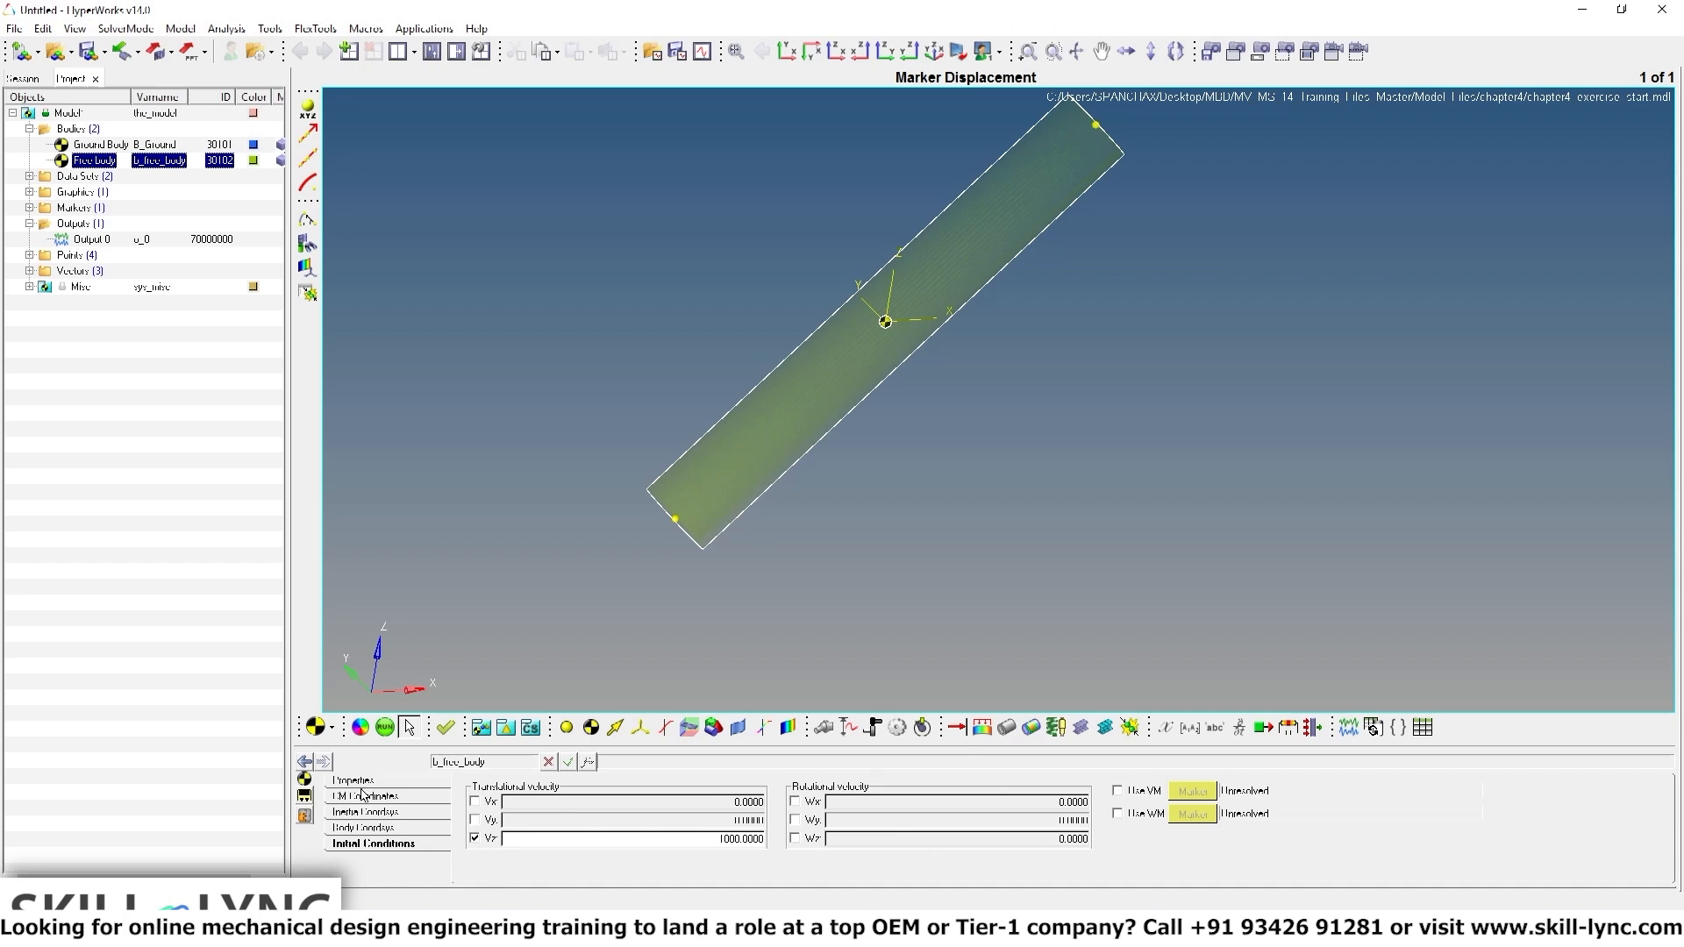
click(365, 828)
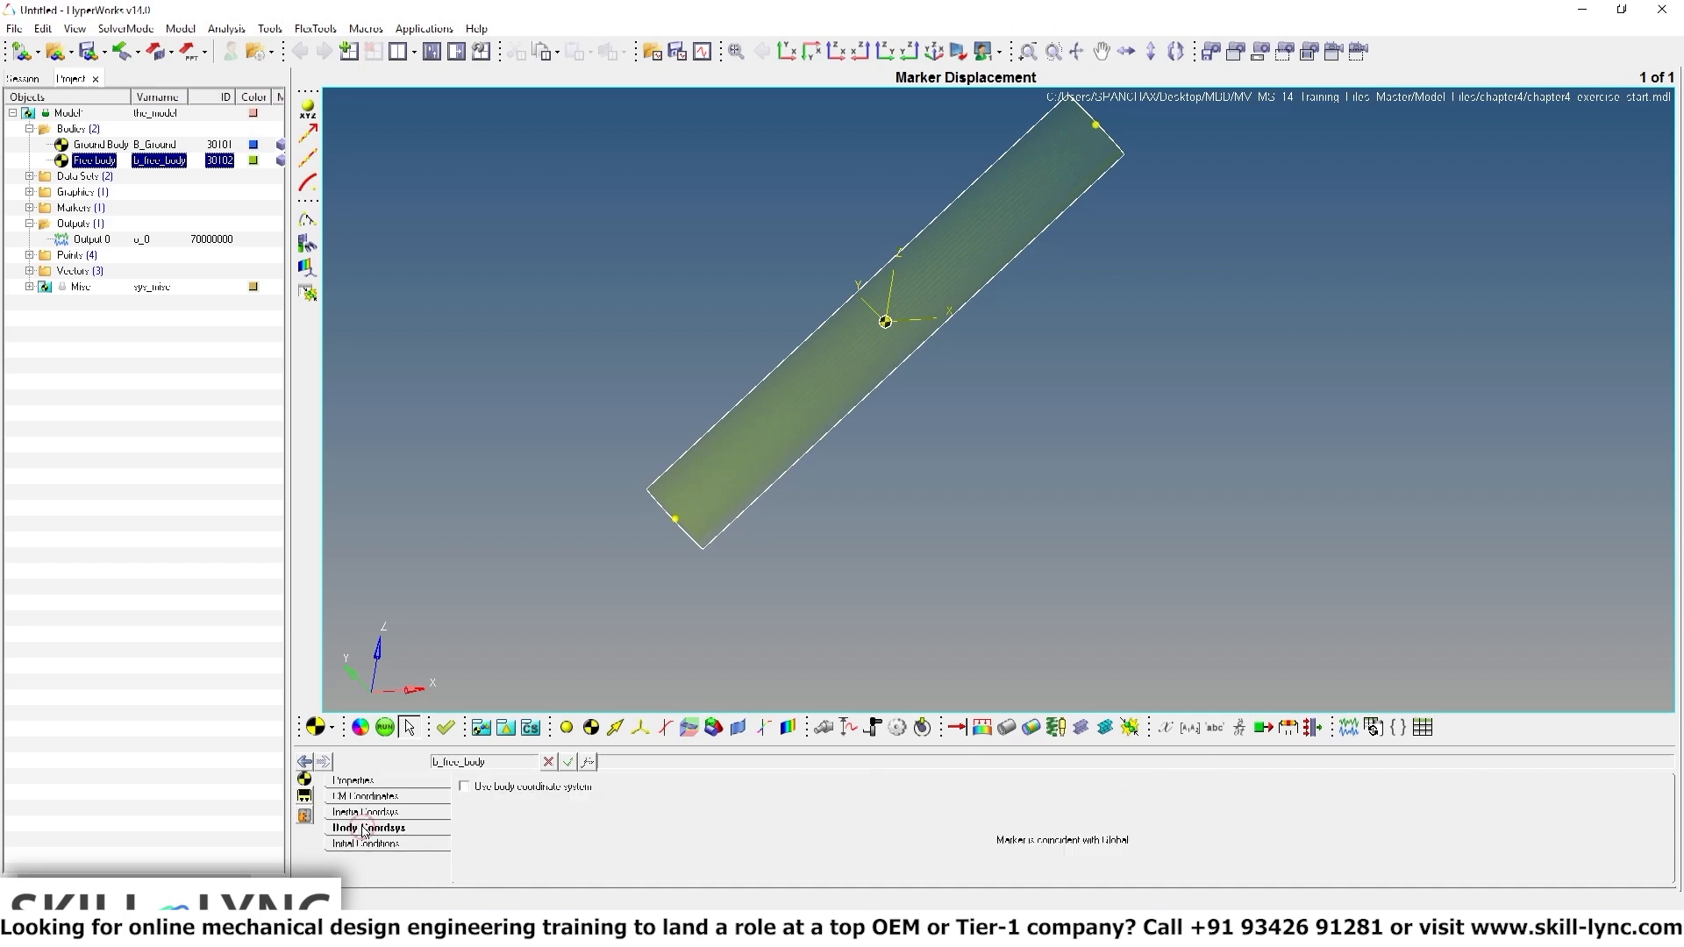
click(464, 788)
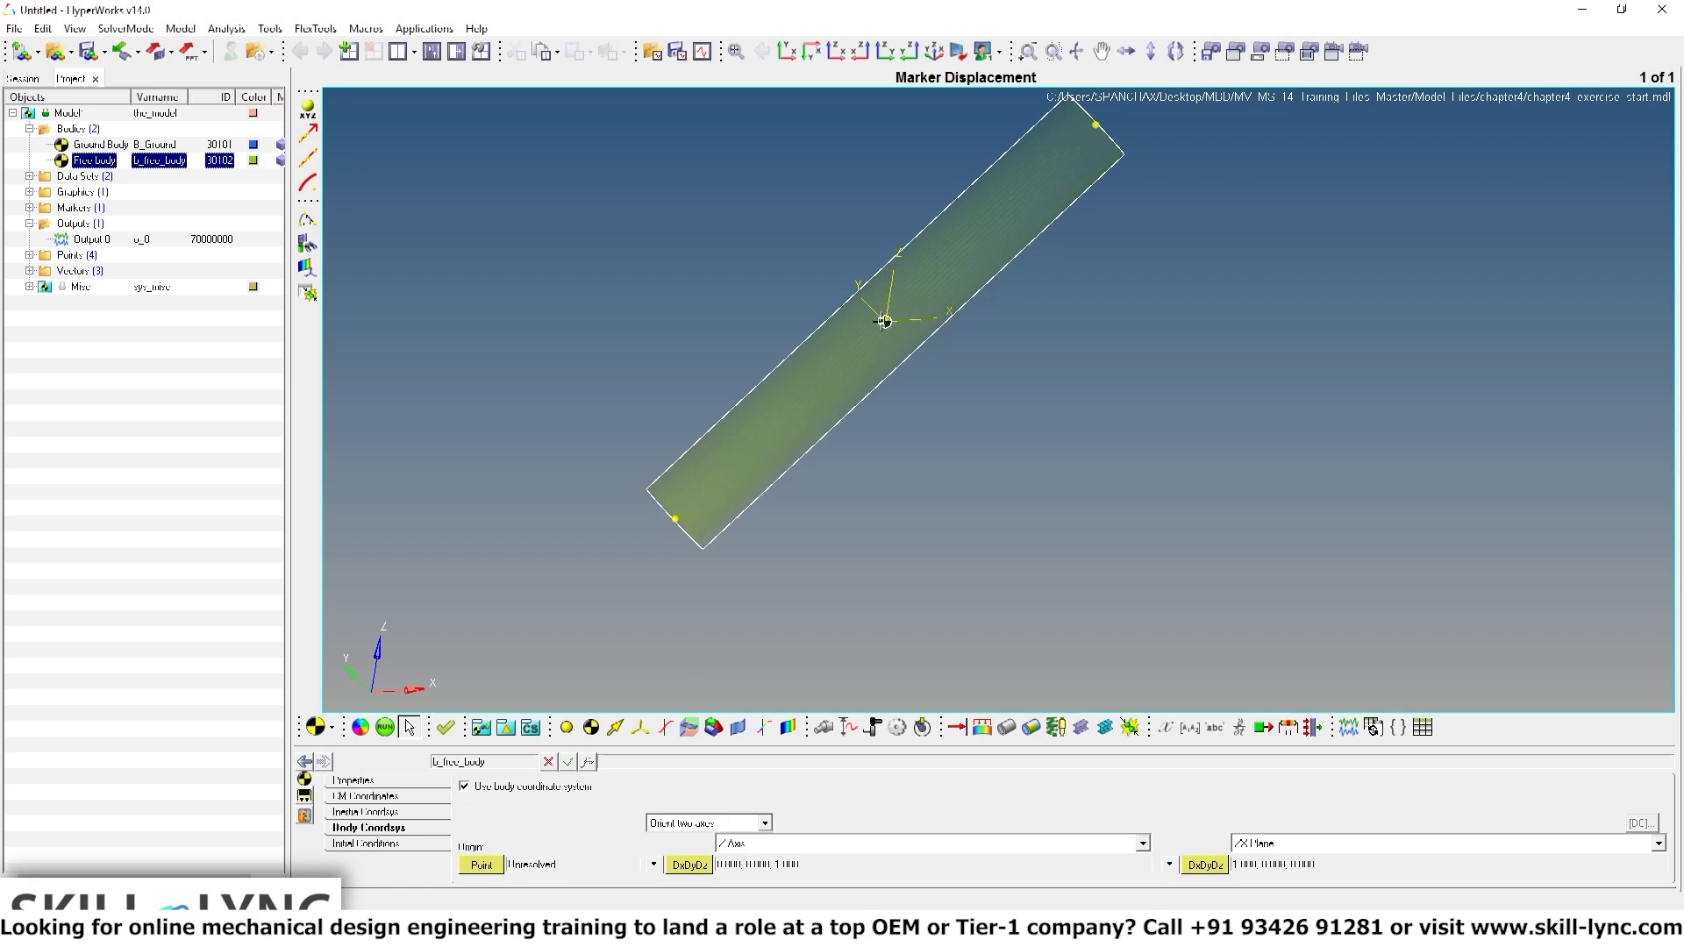
click(476, 863)
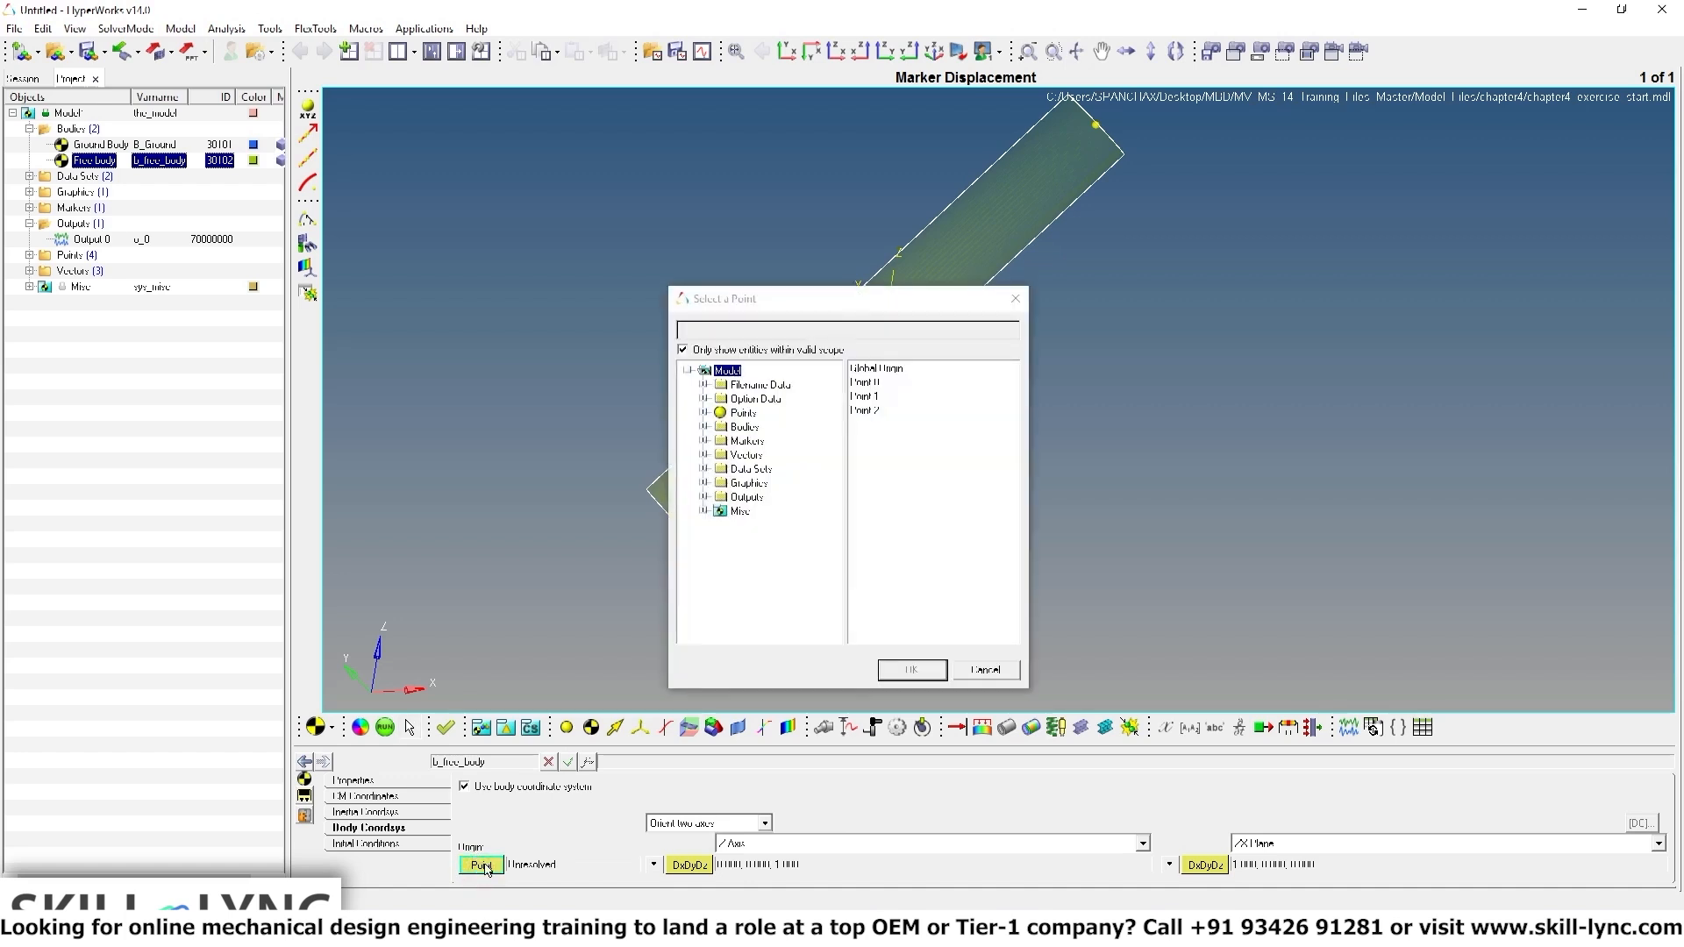
click(873, 410)
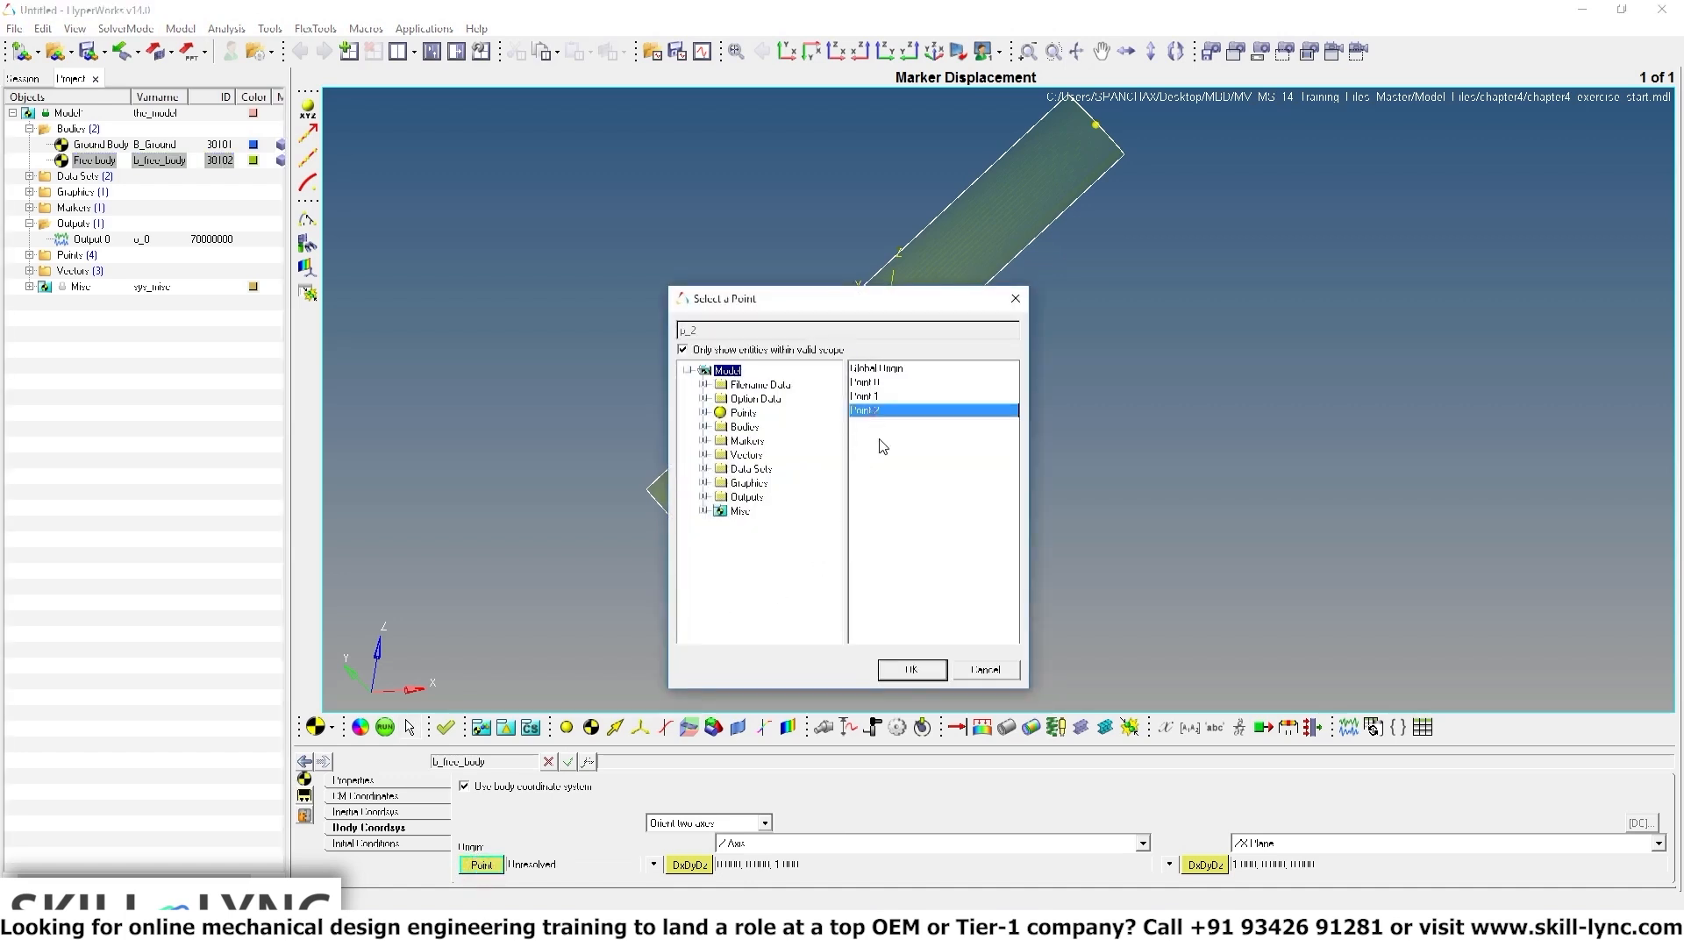
click(914, 672)
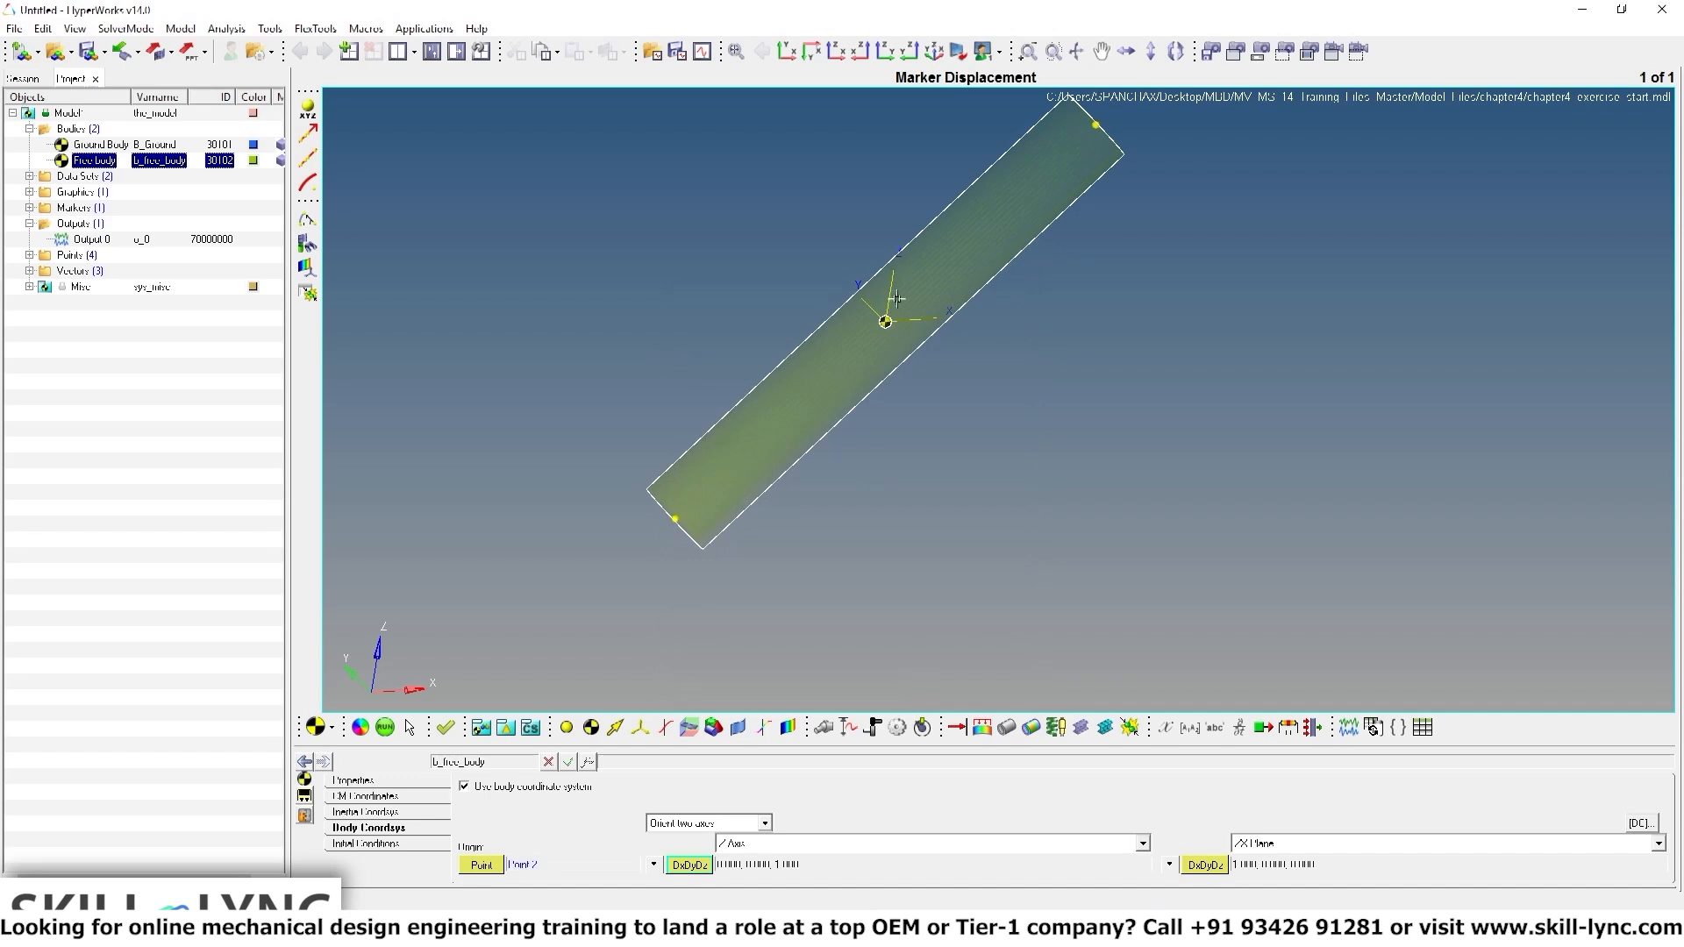
Rerun the transient simulation with the updated body coordinate system and close the solver view and message log
ctrl+scroll(897, 348, up, 2)
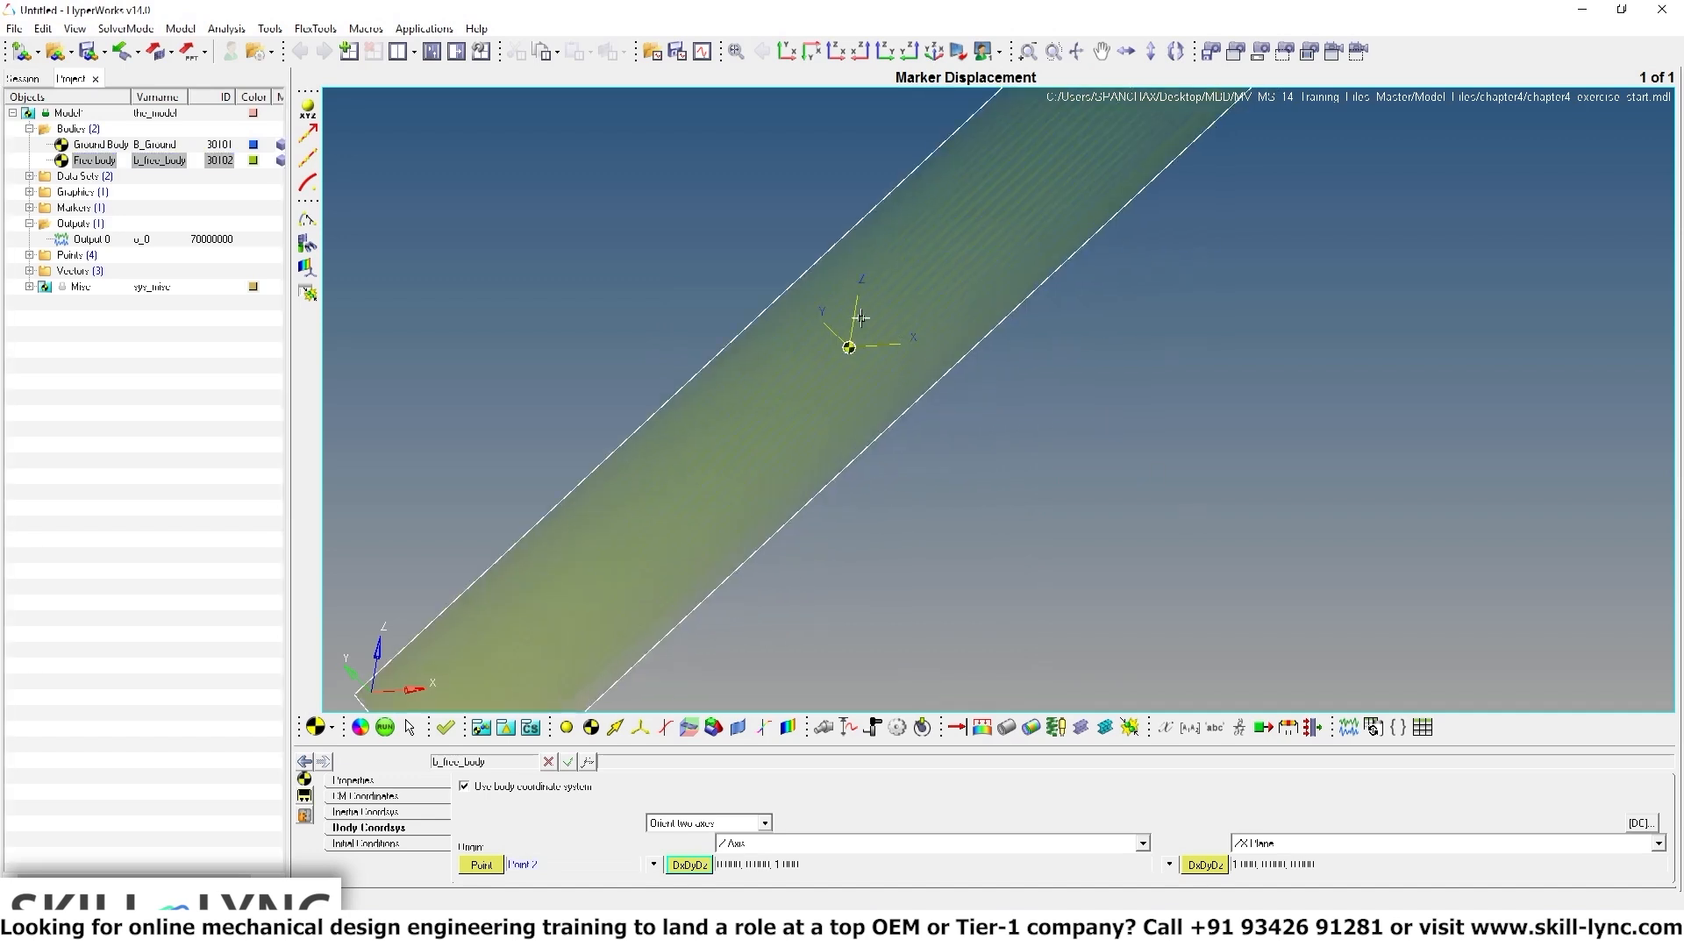
ctrl+scroll(848, 389, down, 2)
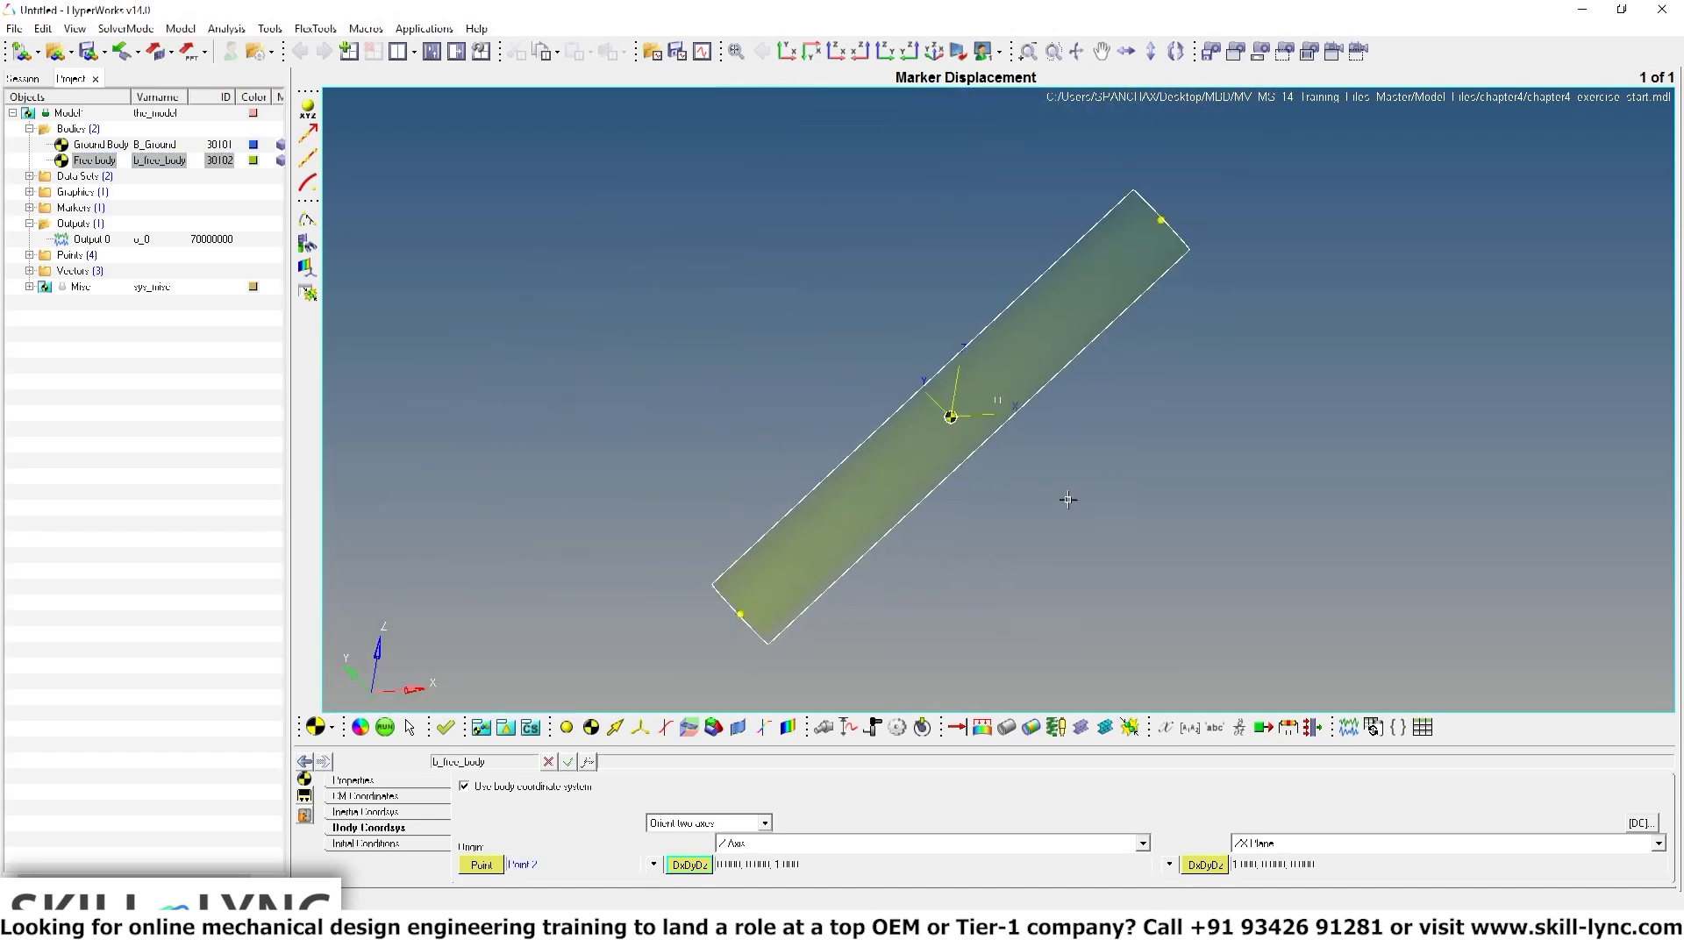
mouse_move(1069, 502)
ctrl+right_down()
mouse_move(1032, 471)
mouse_move(1066, 480)
ctrl+right_up()
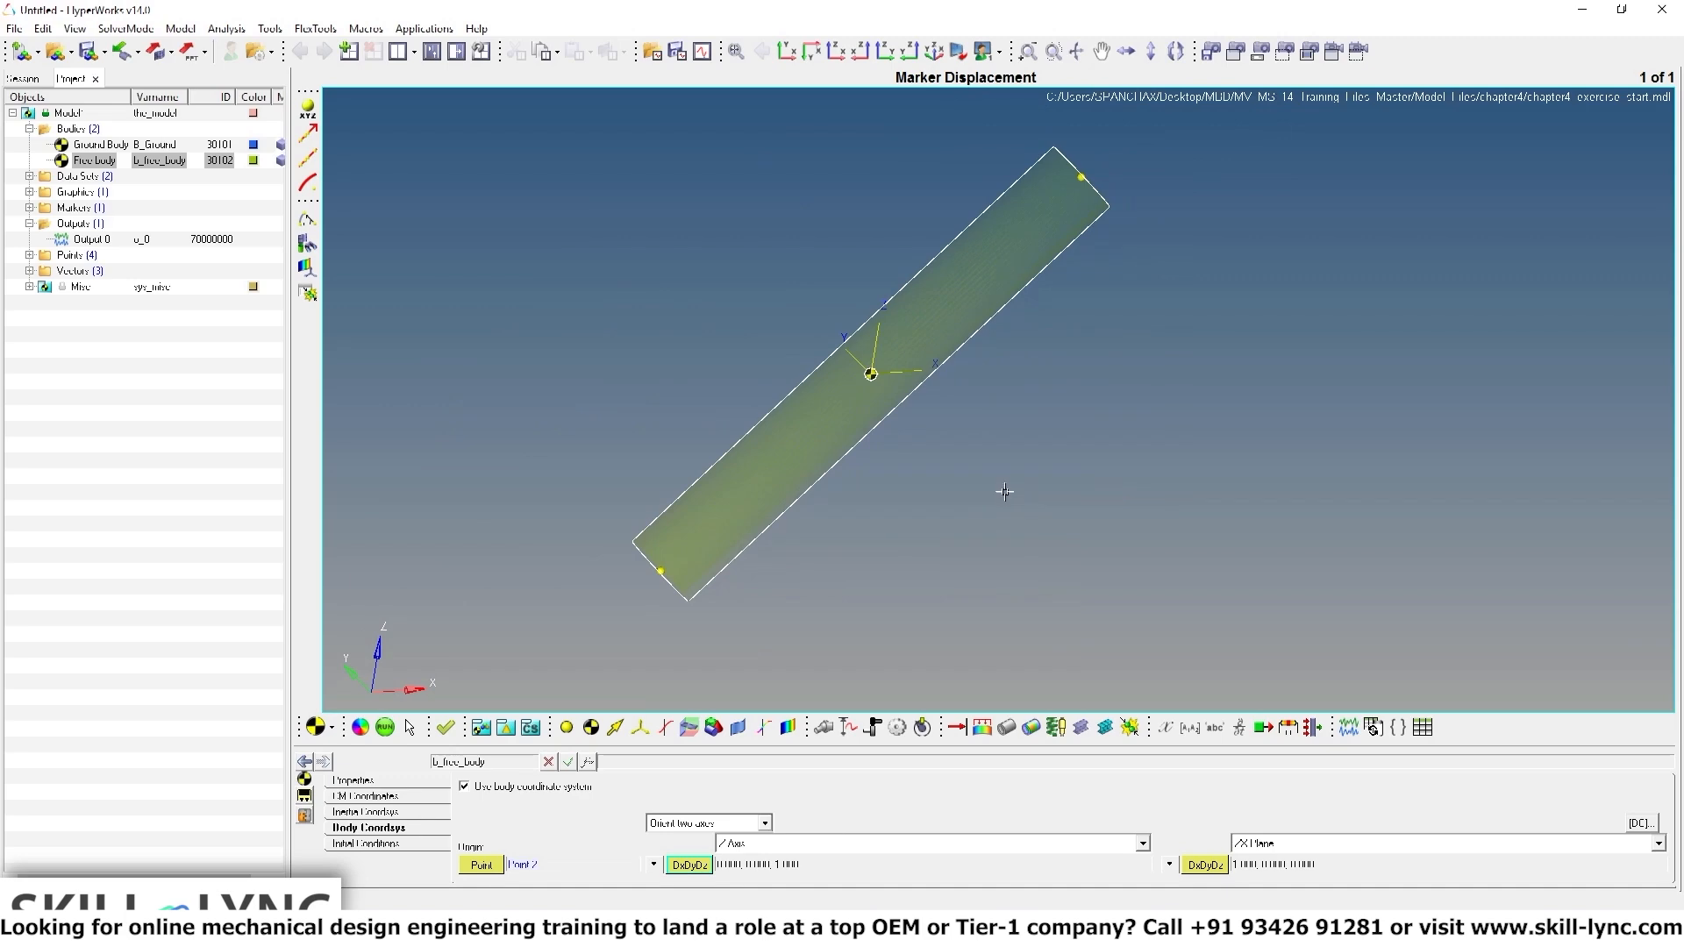
click(385, 727)
click(1111, 792)
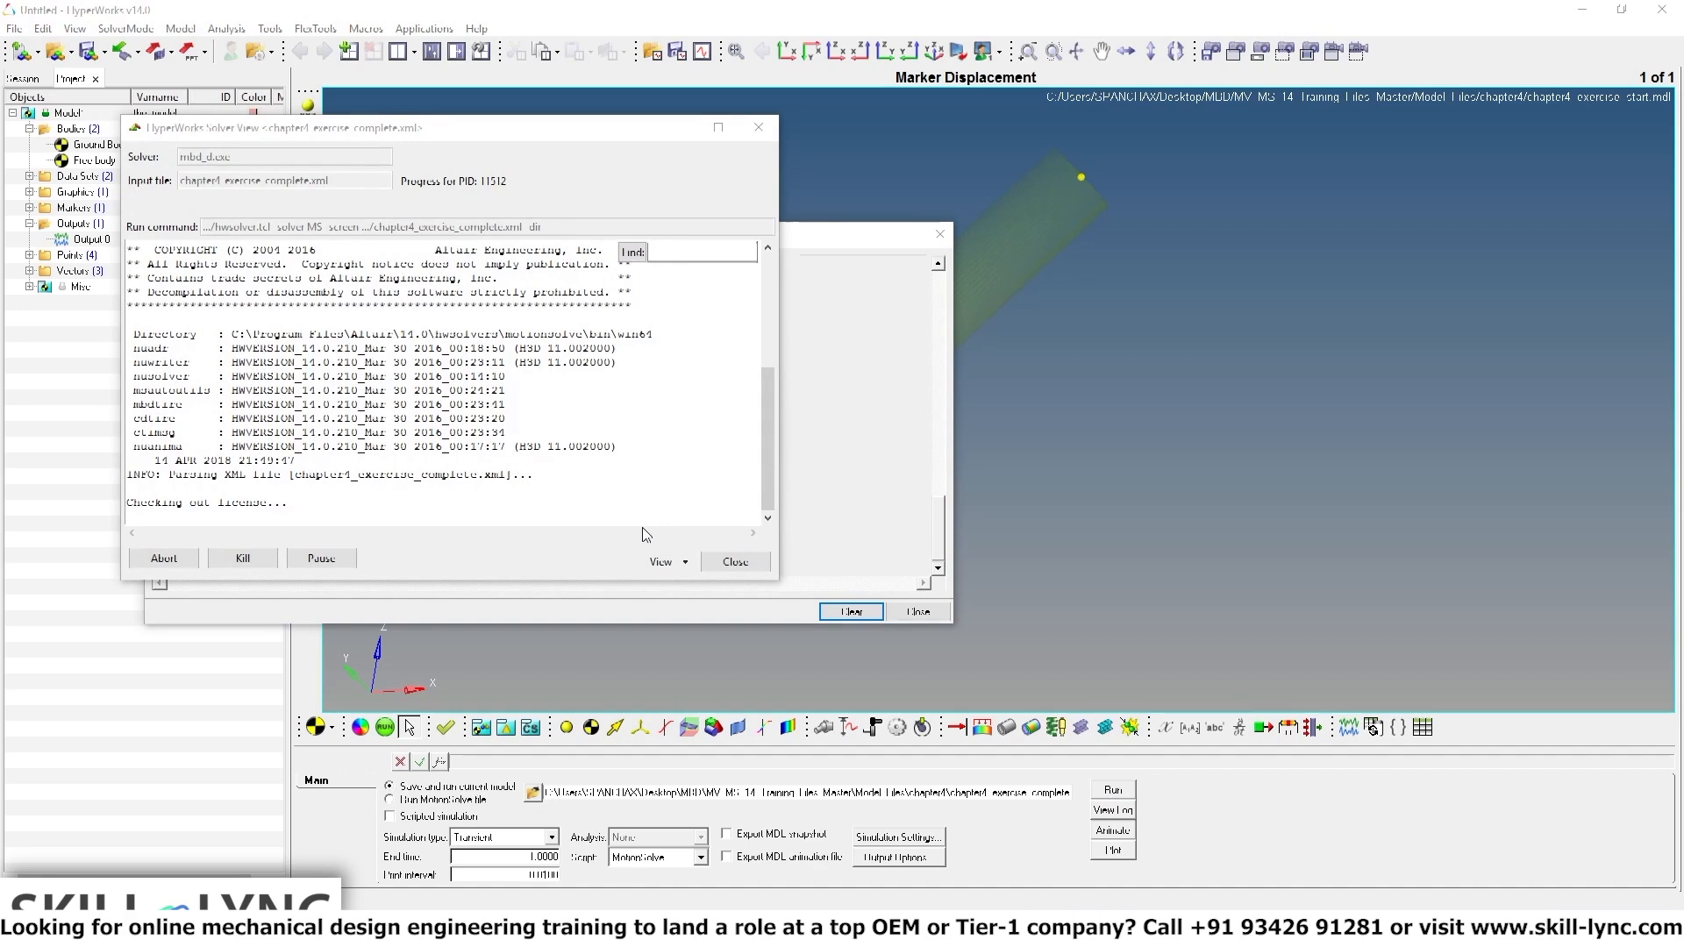
click(735, 561)
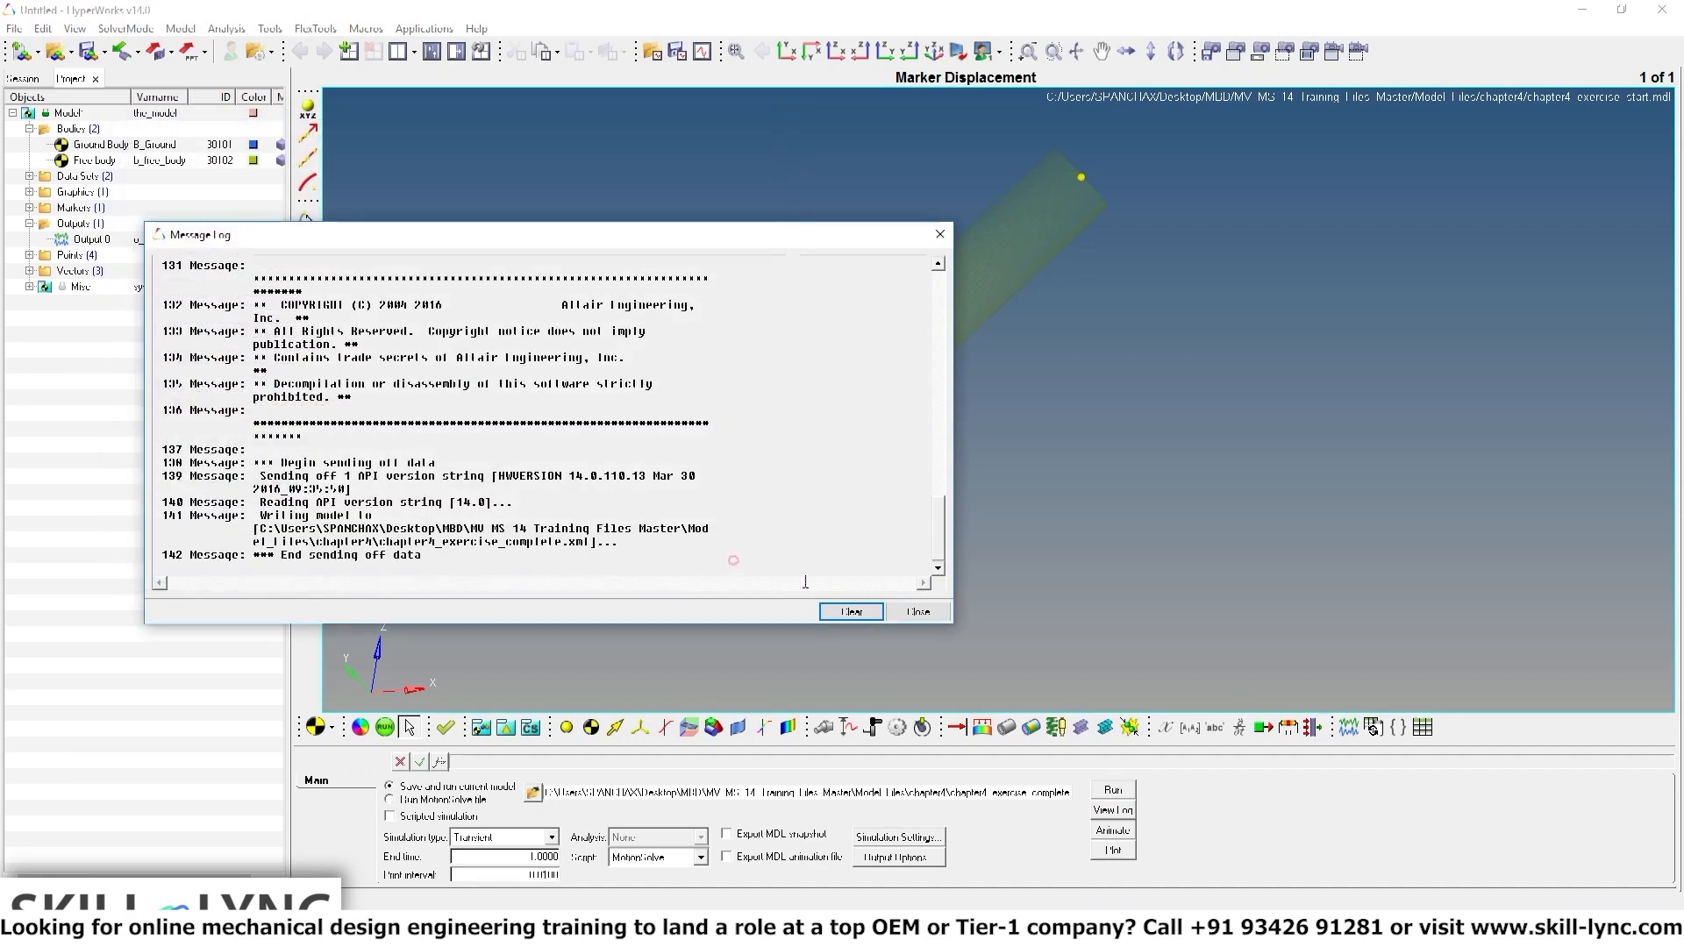
click(932, 612)
Open the new results in a plot and graph the Free body's Z component of the Body result against time
click(1113, 851)
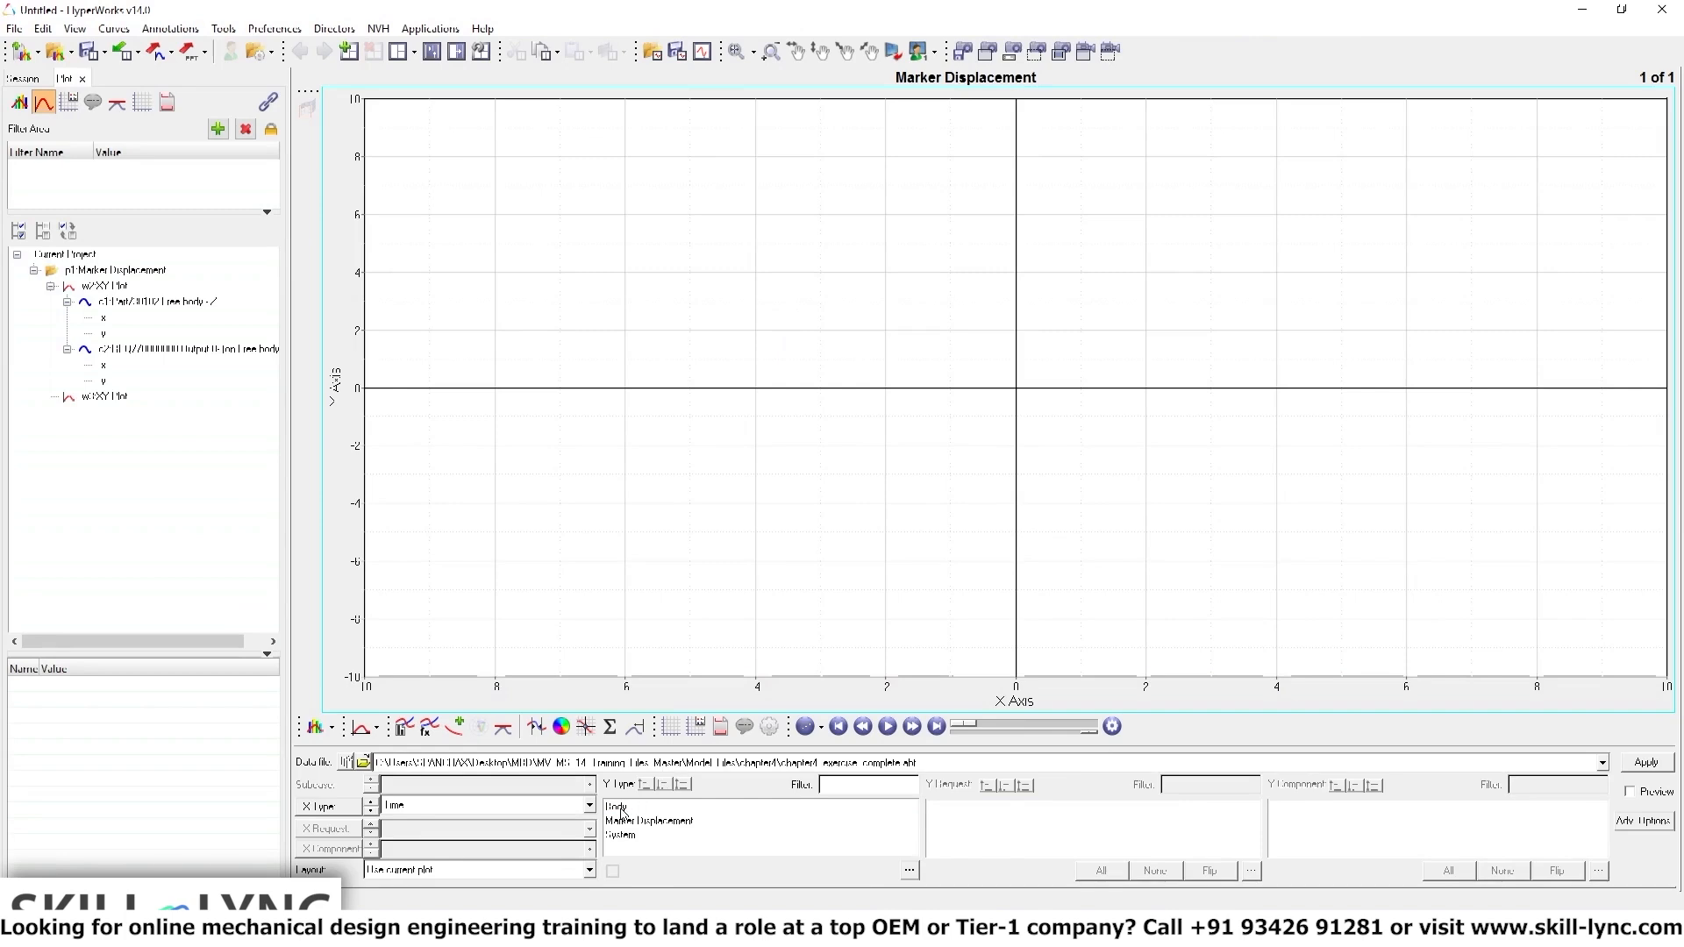
click(618, 807)
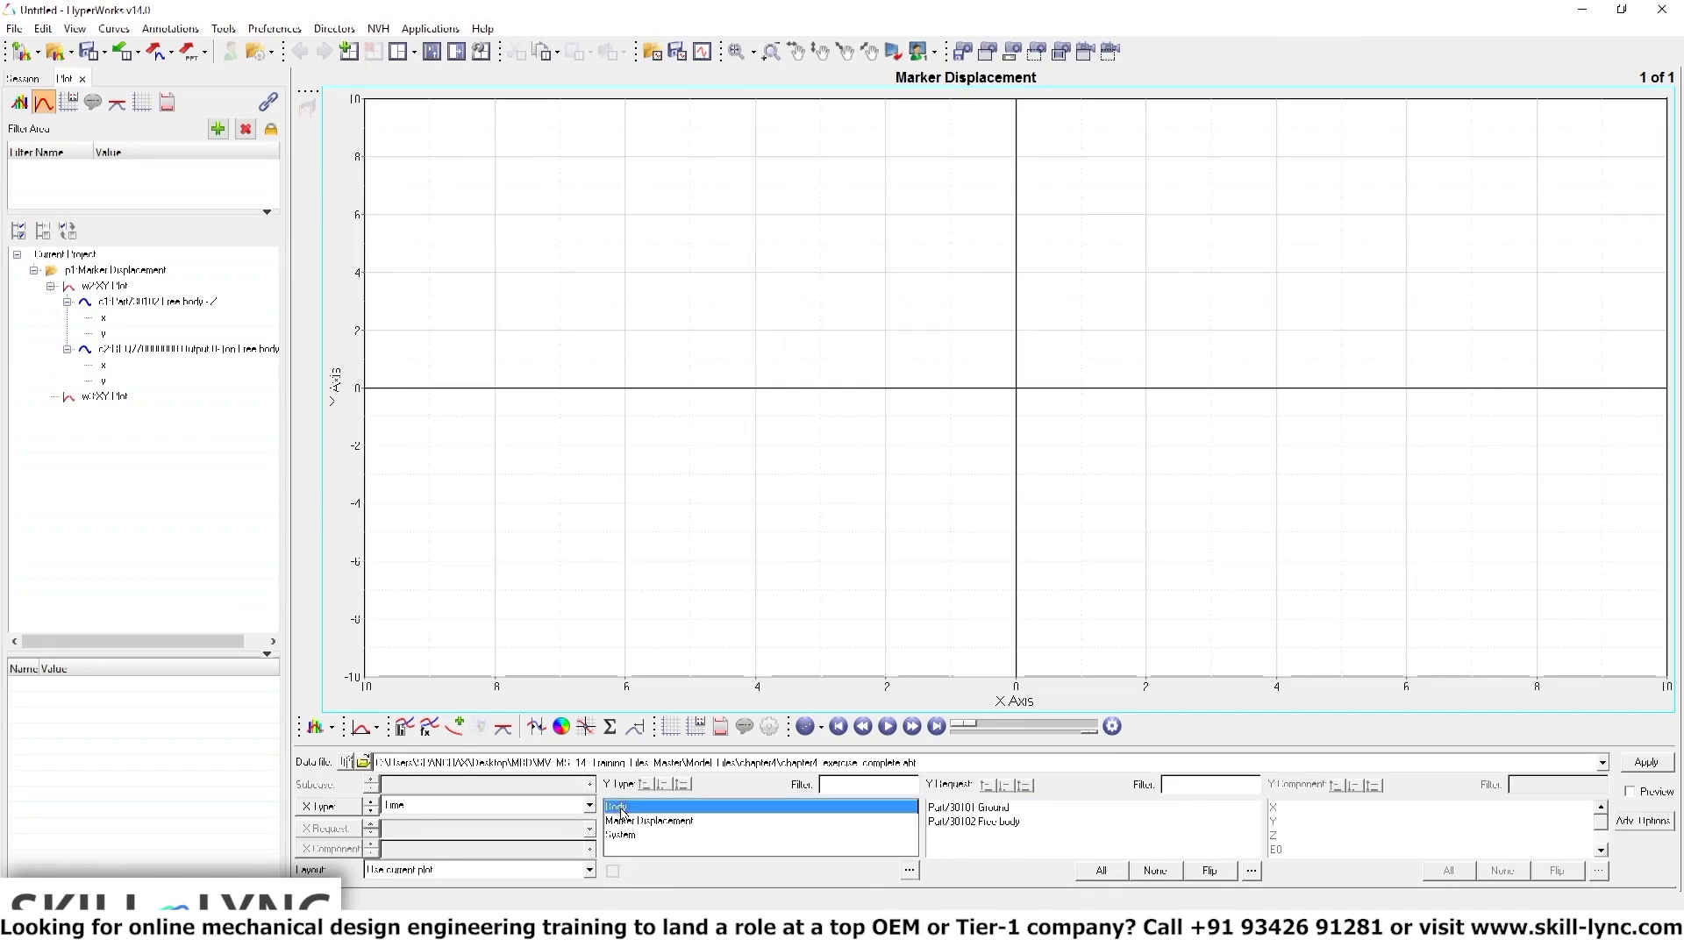
click(1001, 823)
click(1345, 836)
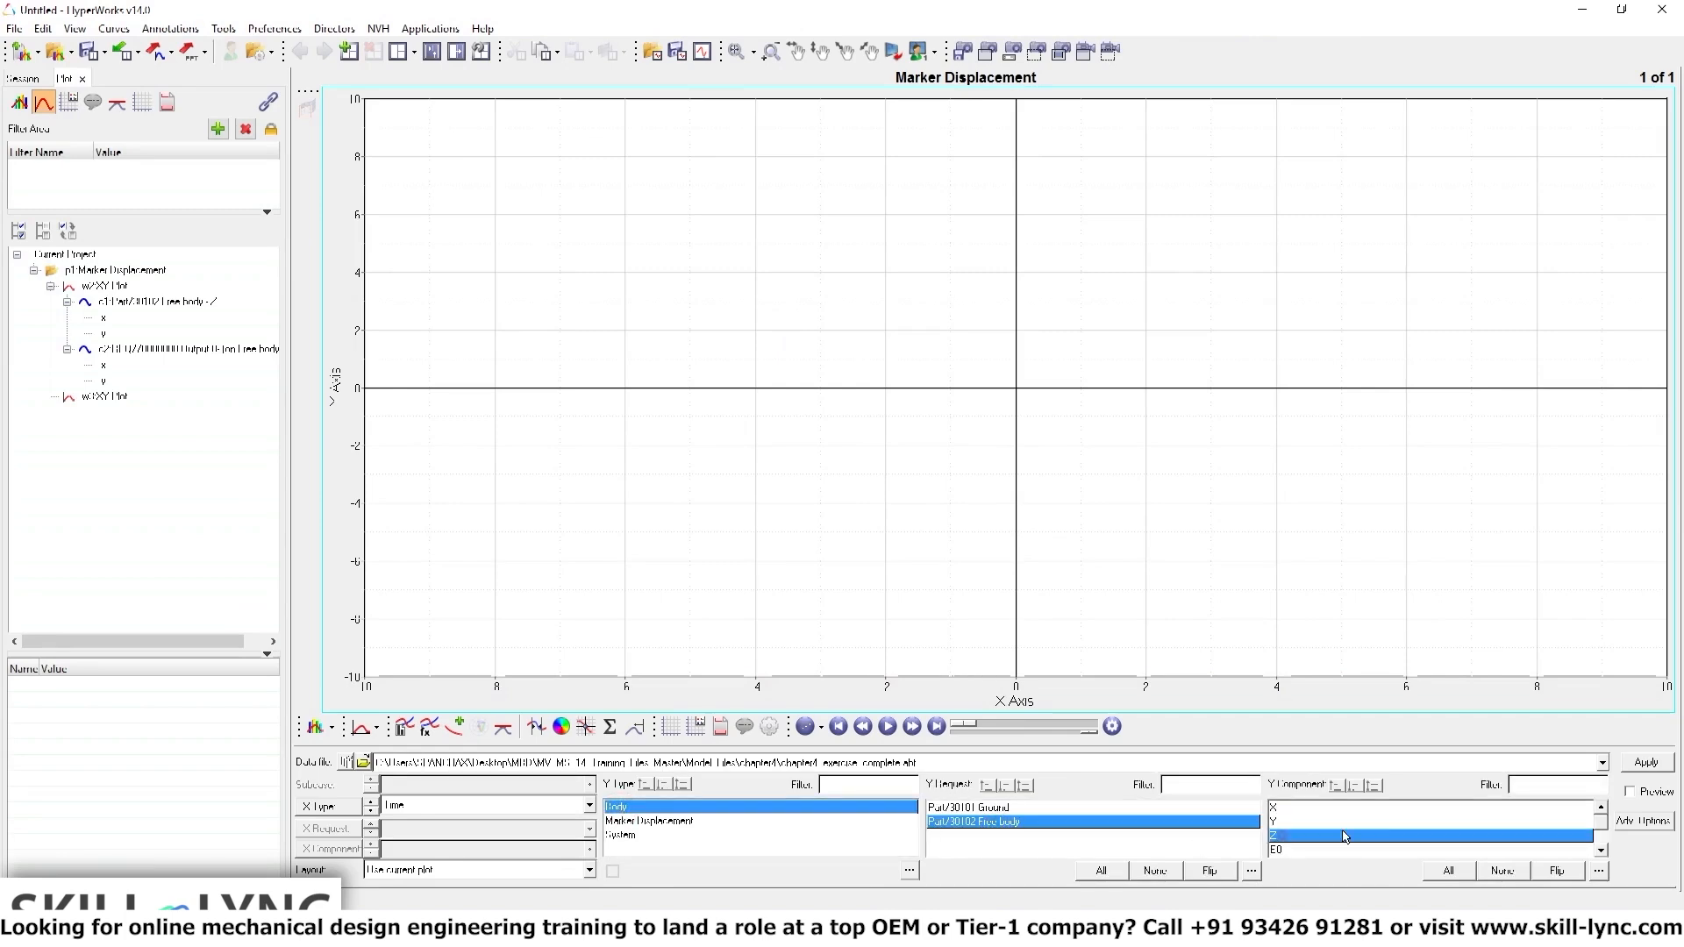
click(1645, 763)
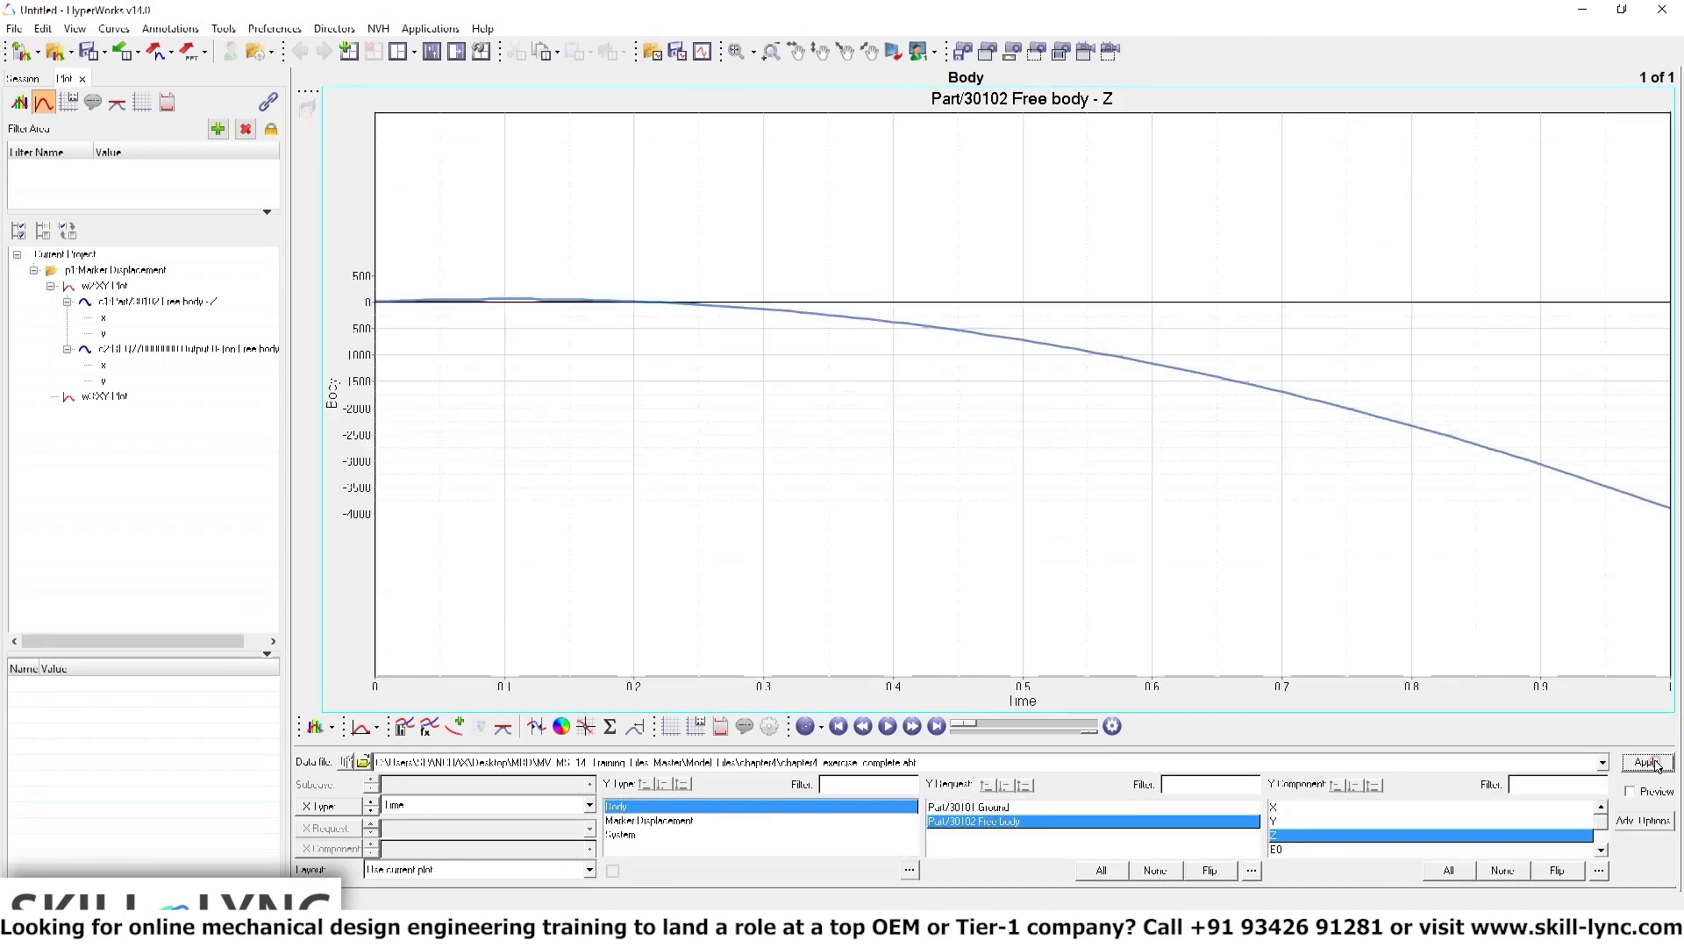
Add the DZ Marker Displacement curve of Output 0 on the Free body to the new plot
click(645, 821)
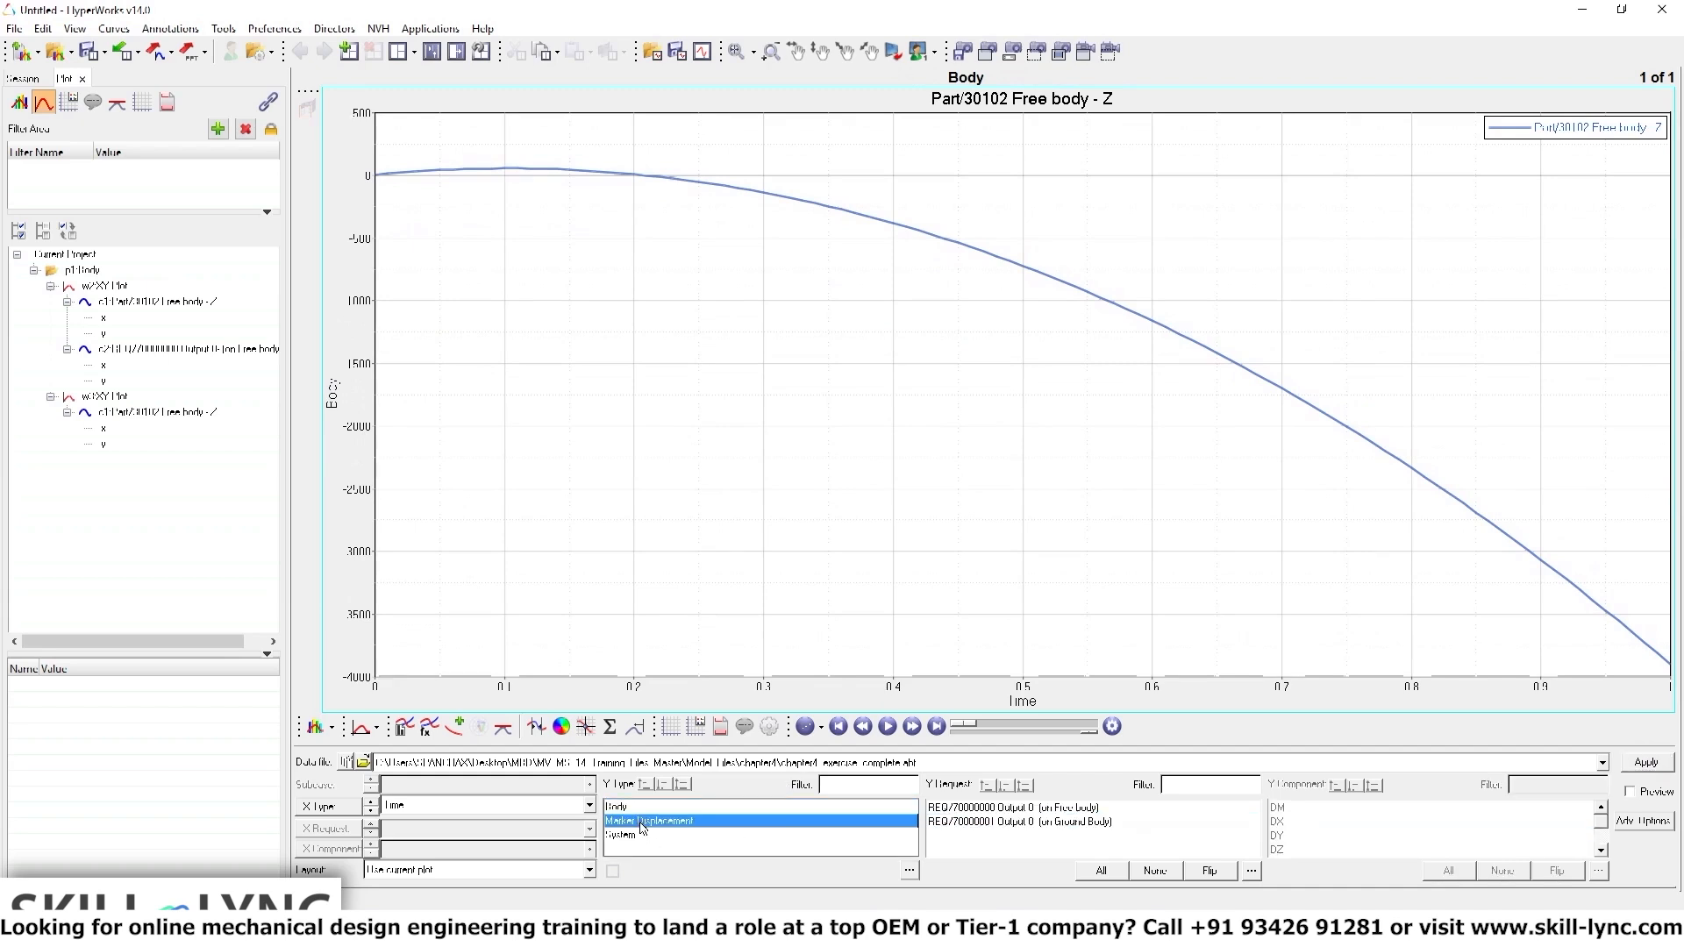
click(1035, 807)
click(1293, 850)
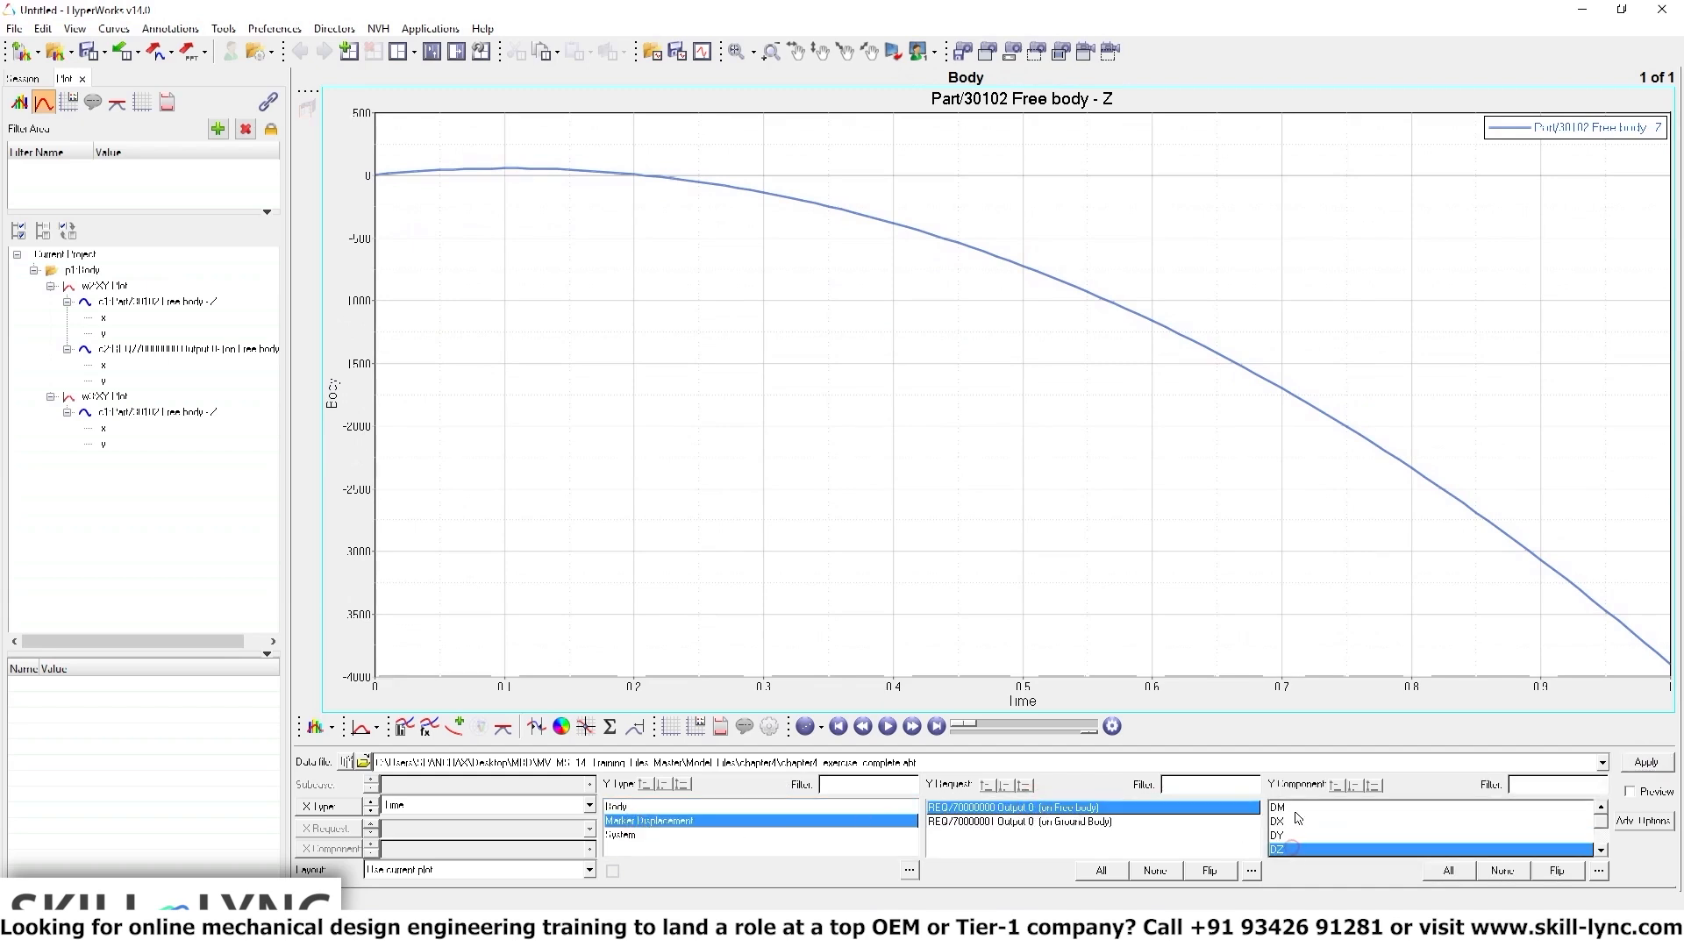
click(1656, 765)
Compare the body Z and output DZ curves around the peak and along the fall, and show the model beside both plots
ctrl+right_drag(709, 263, 833, 268)
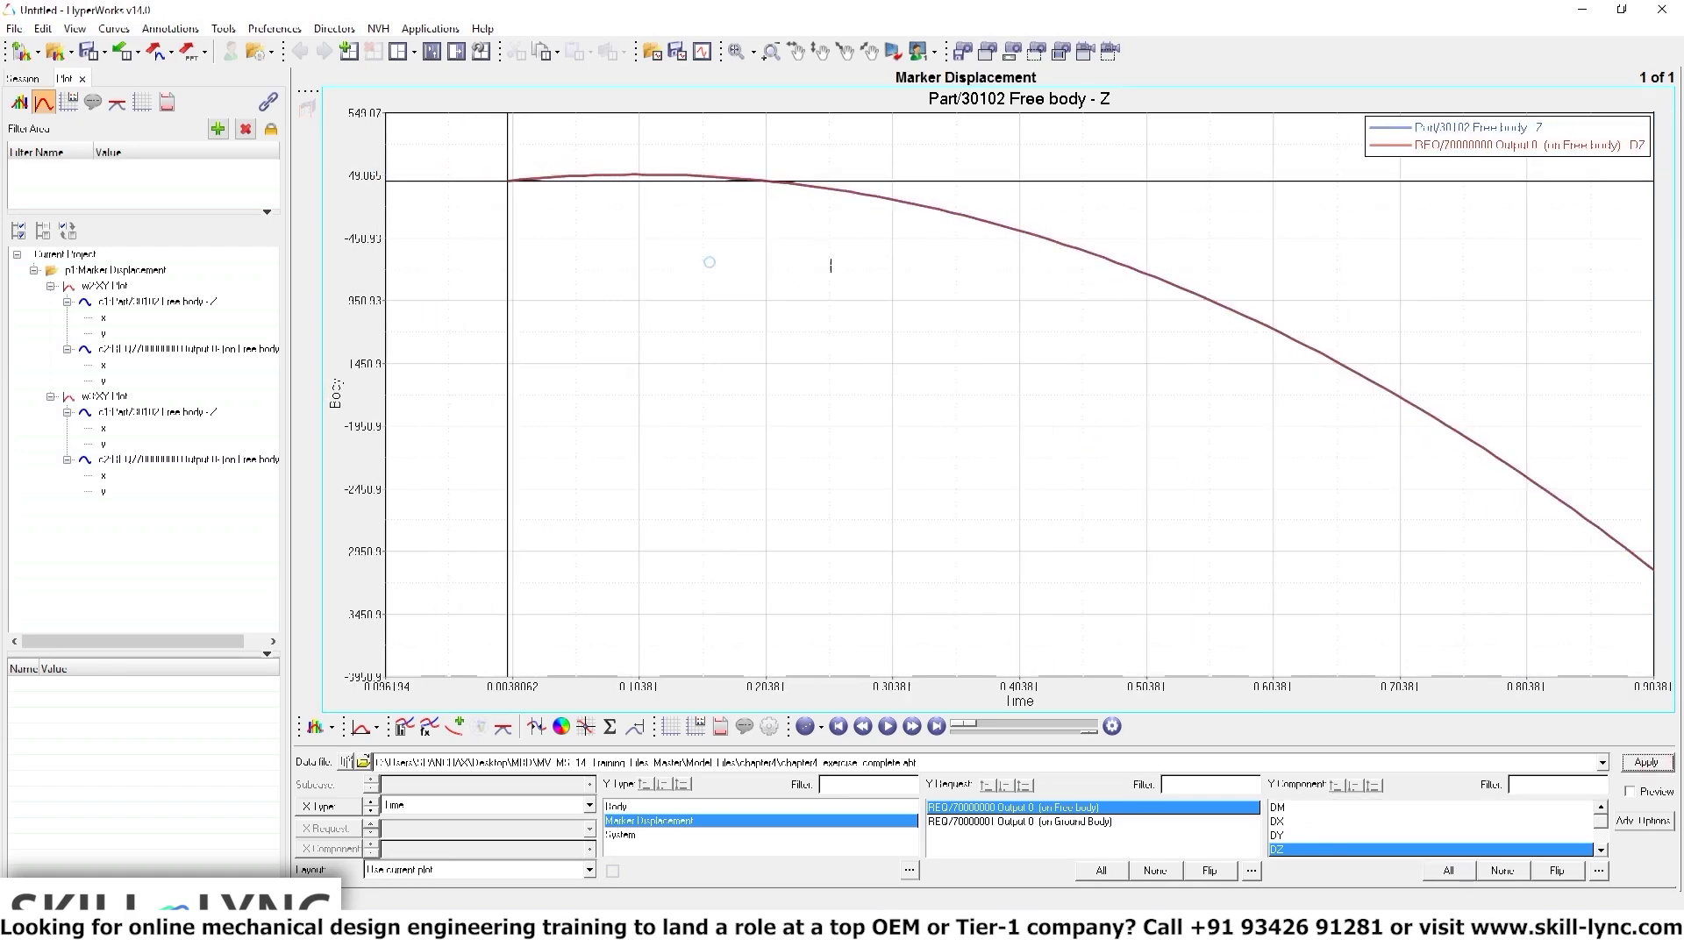
scroll(615, 165, up, 8)
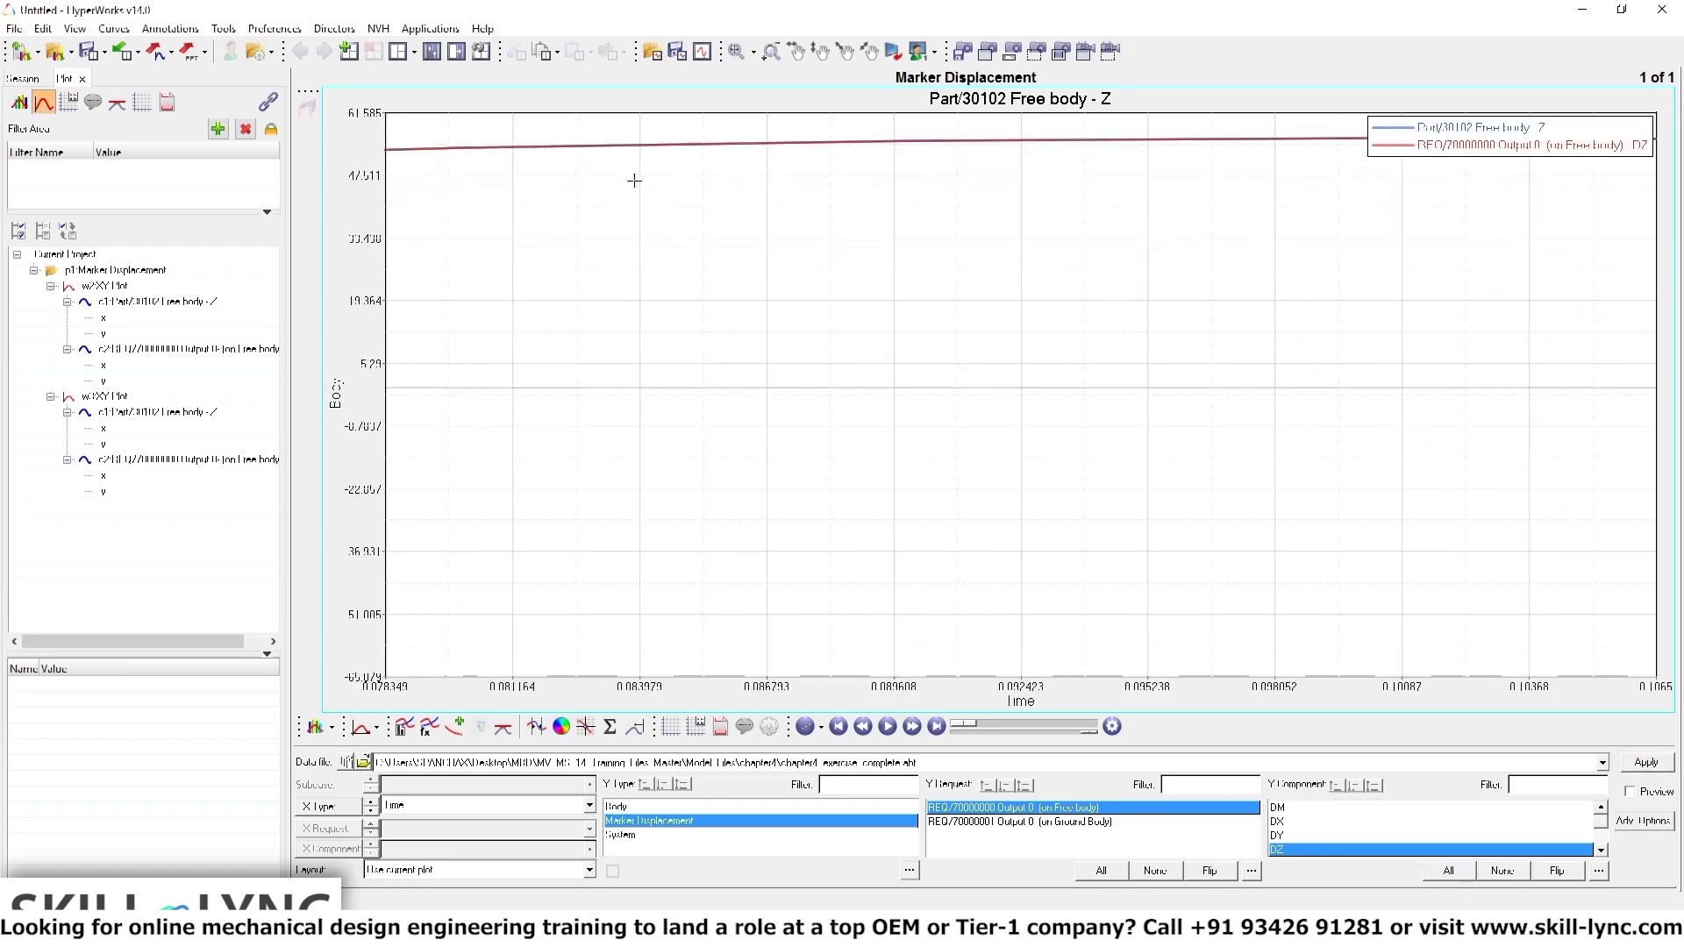
scroll(641, 159, down, 8)
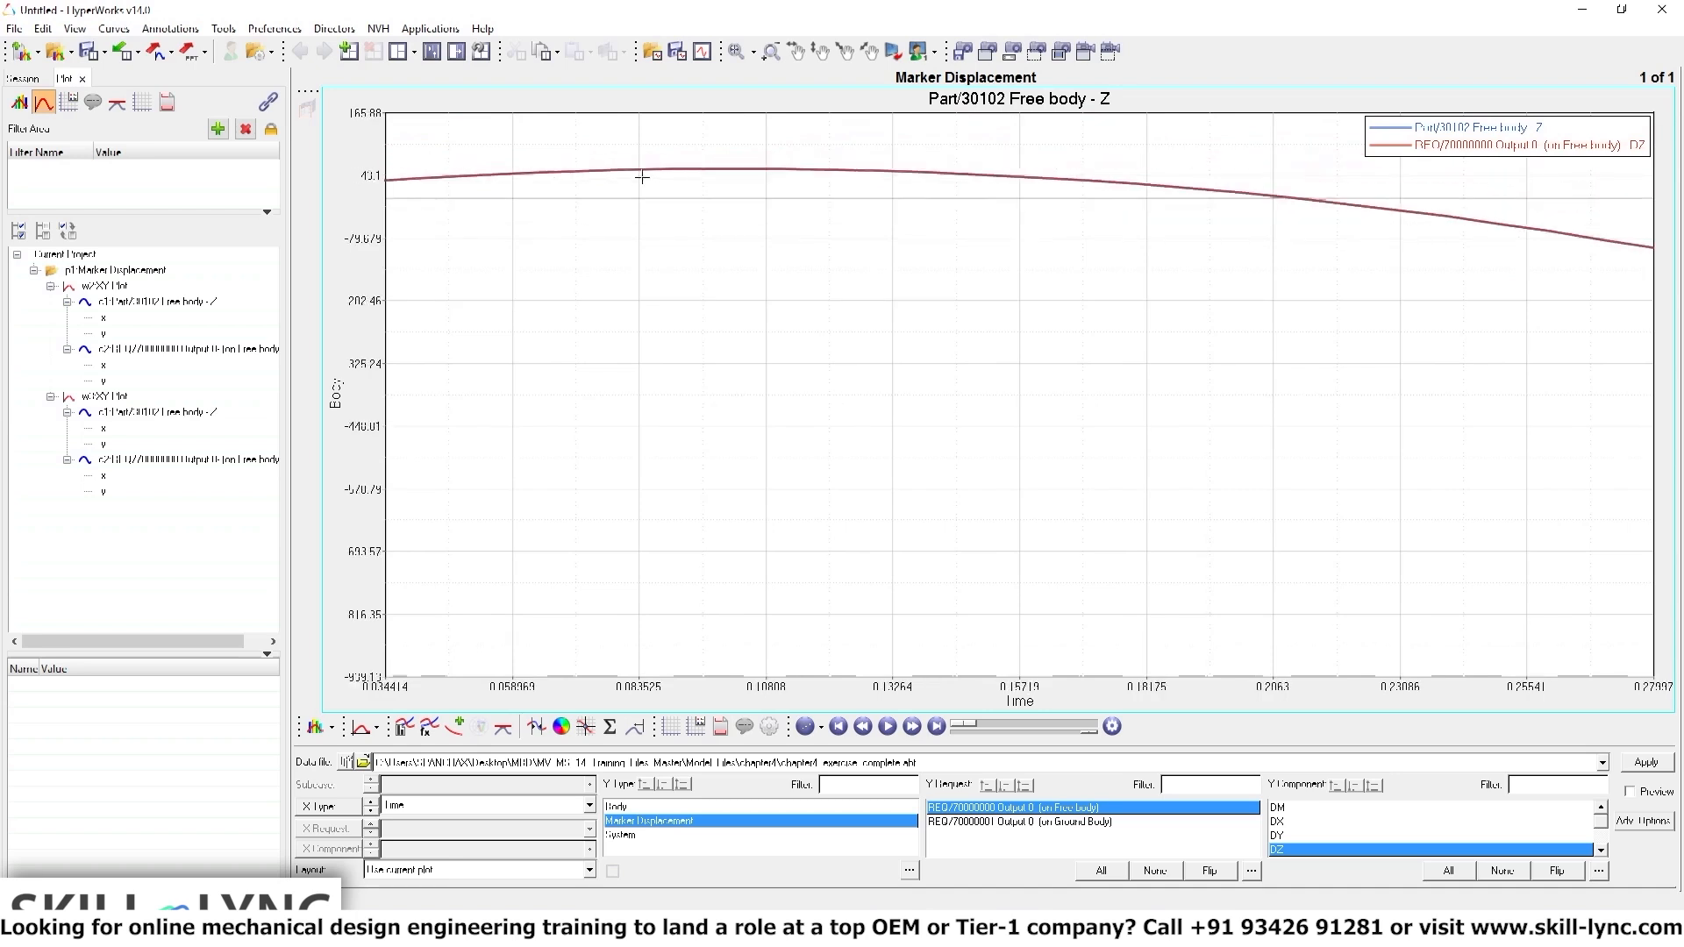
scroll(647, 184, down, 2)
ctrl+right_drag(1051, 382, 897, 348)
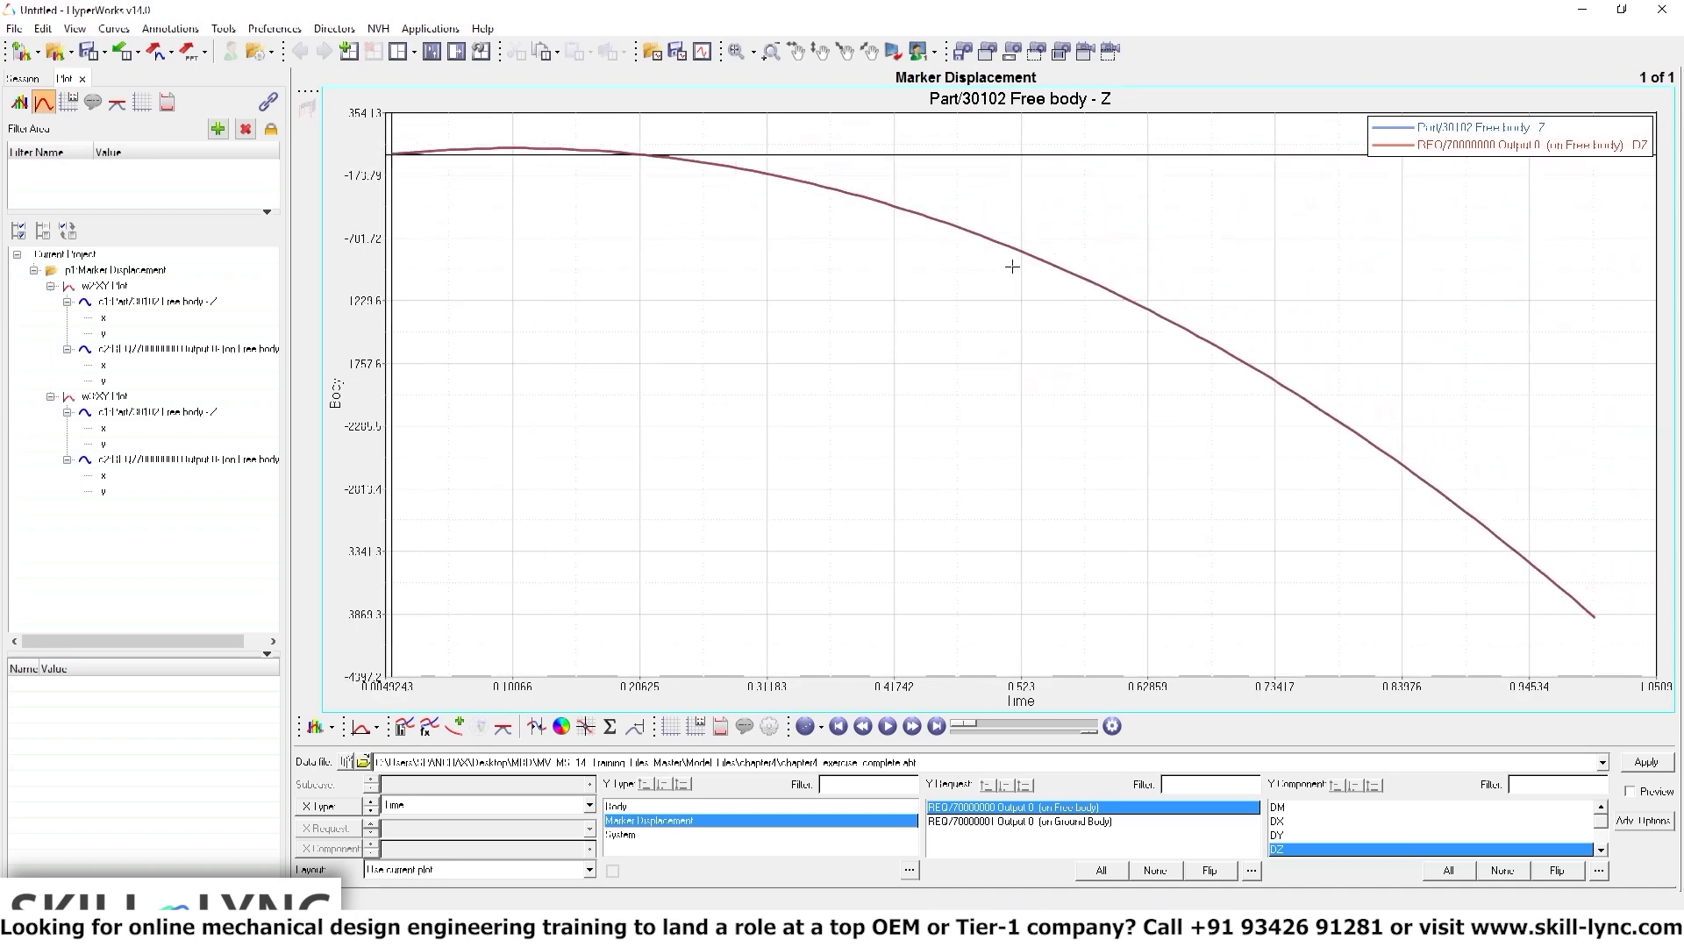
ctrl+right_drag(1009, 282, 1064, 334)
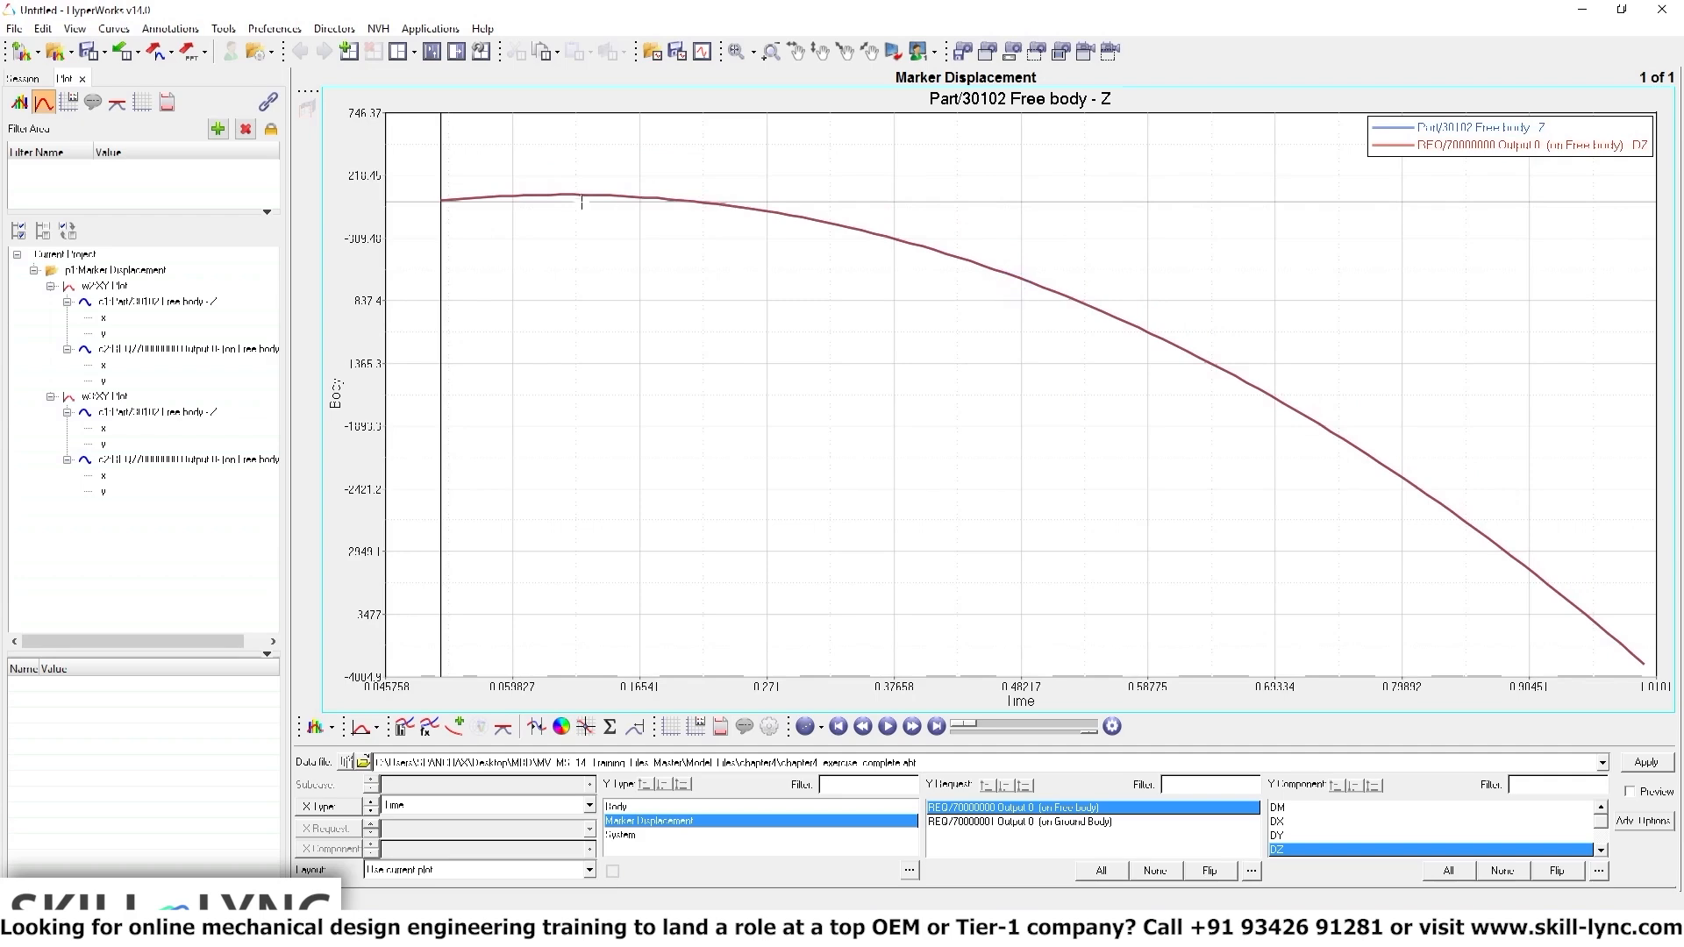
scroll(581, 202, up, 3)
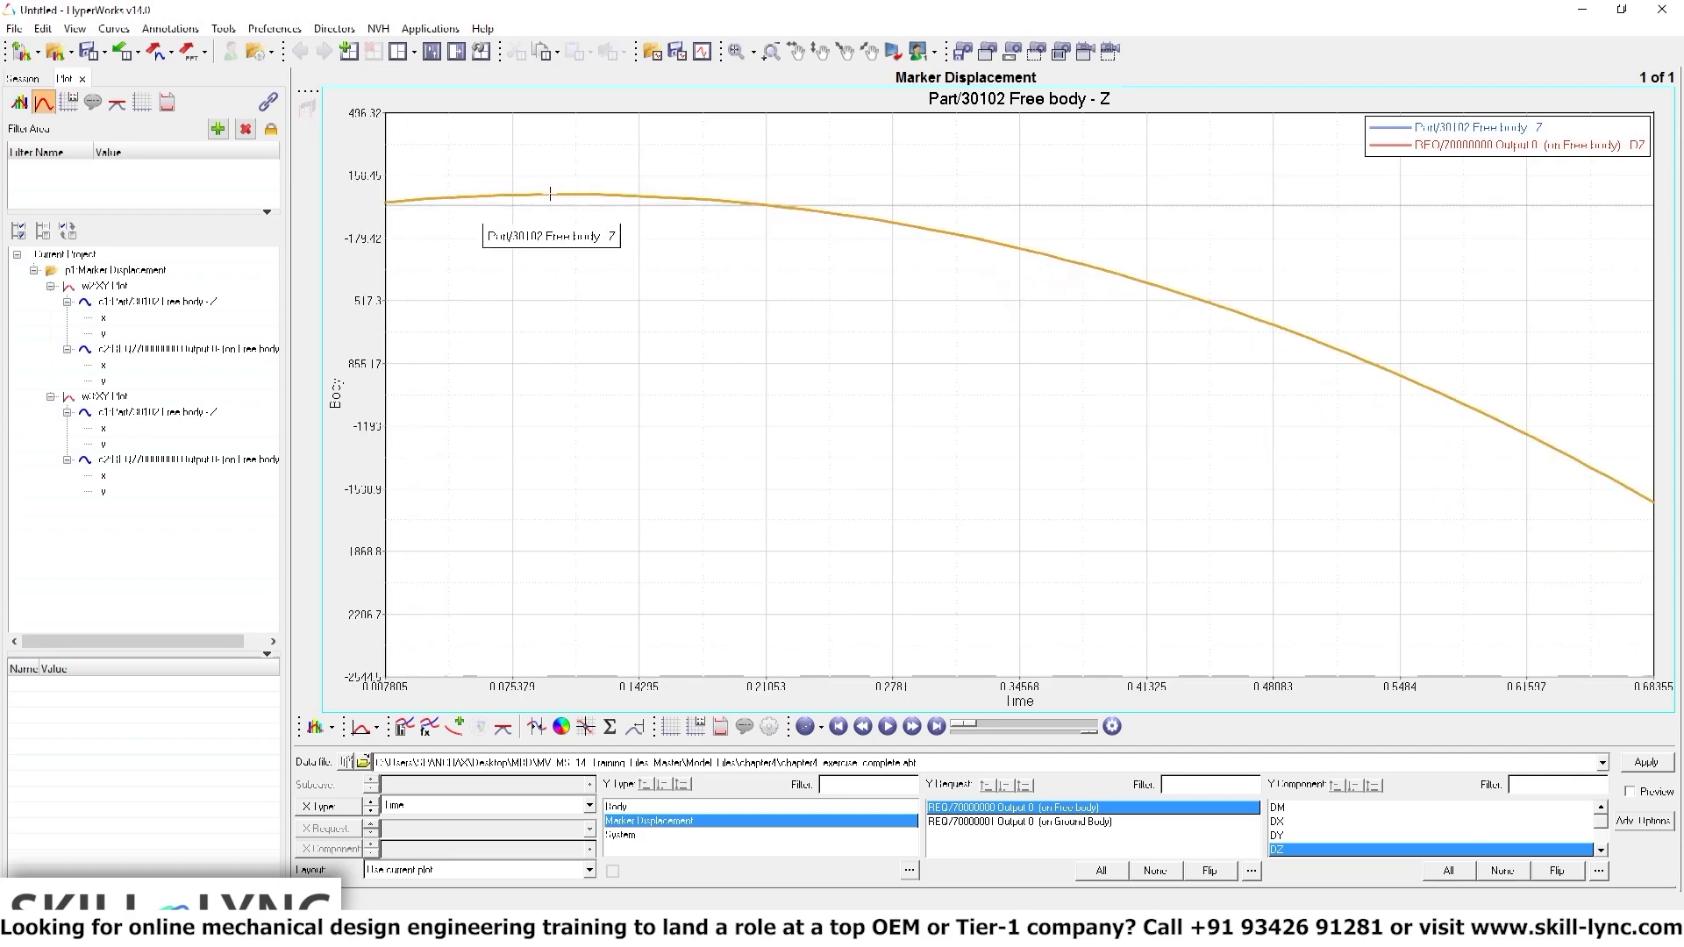
click(431, 52)
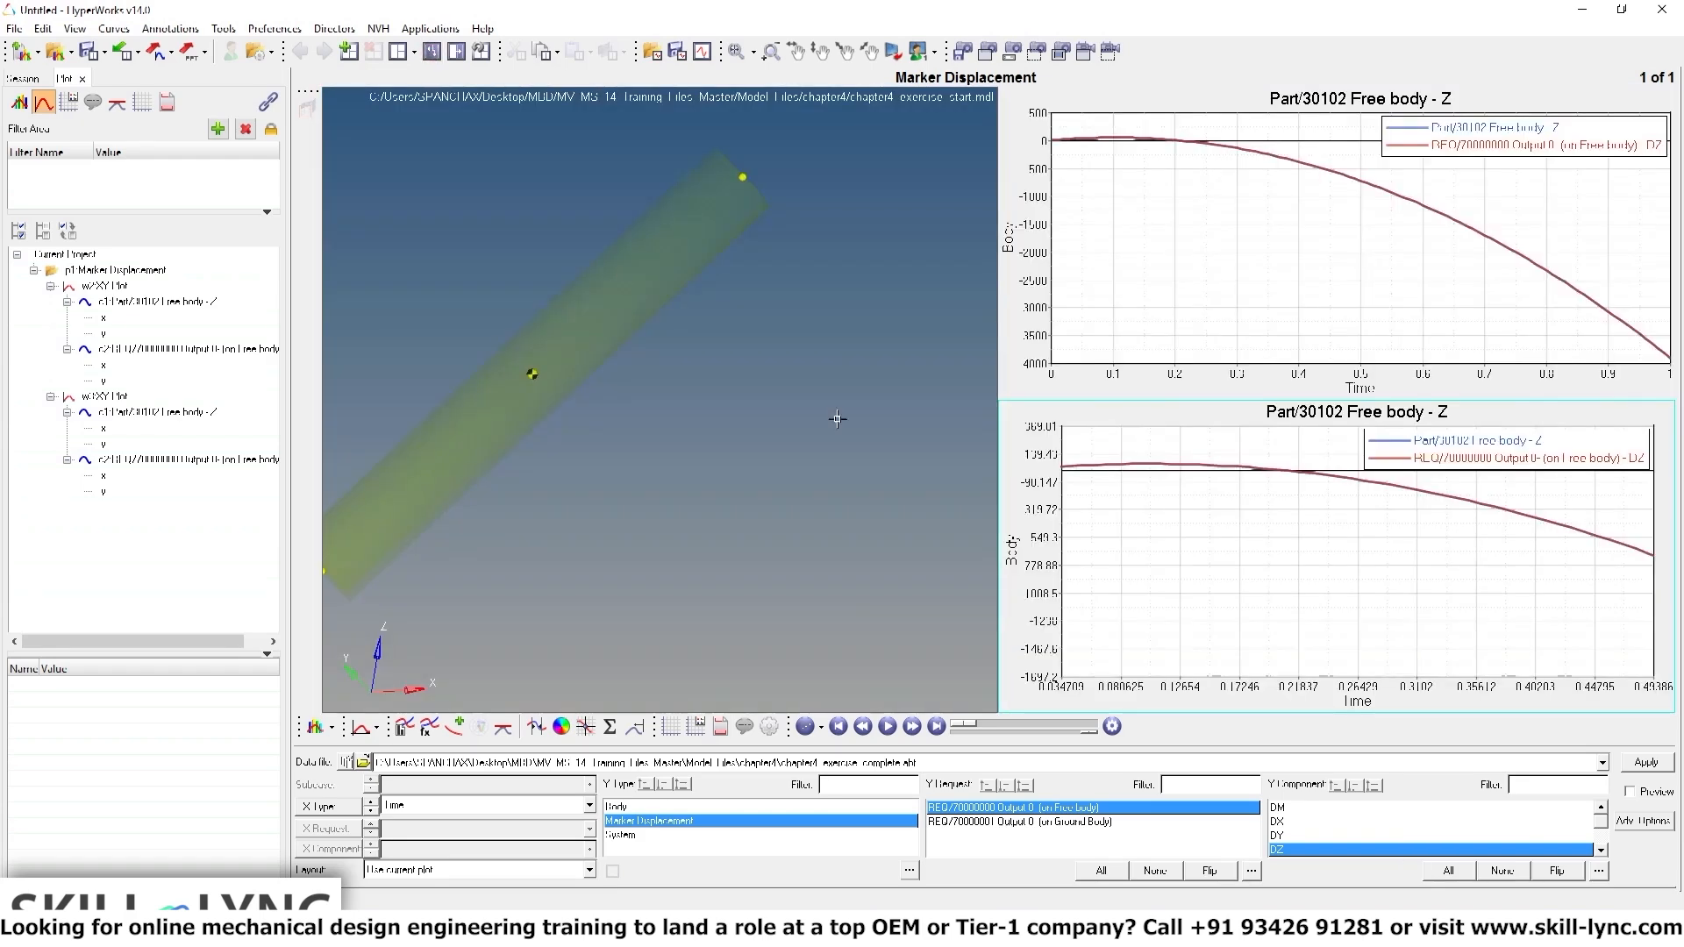